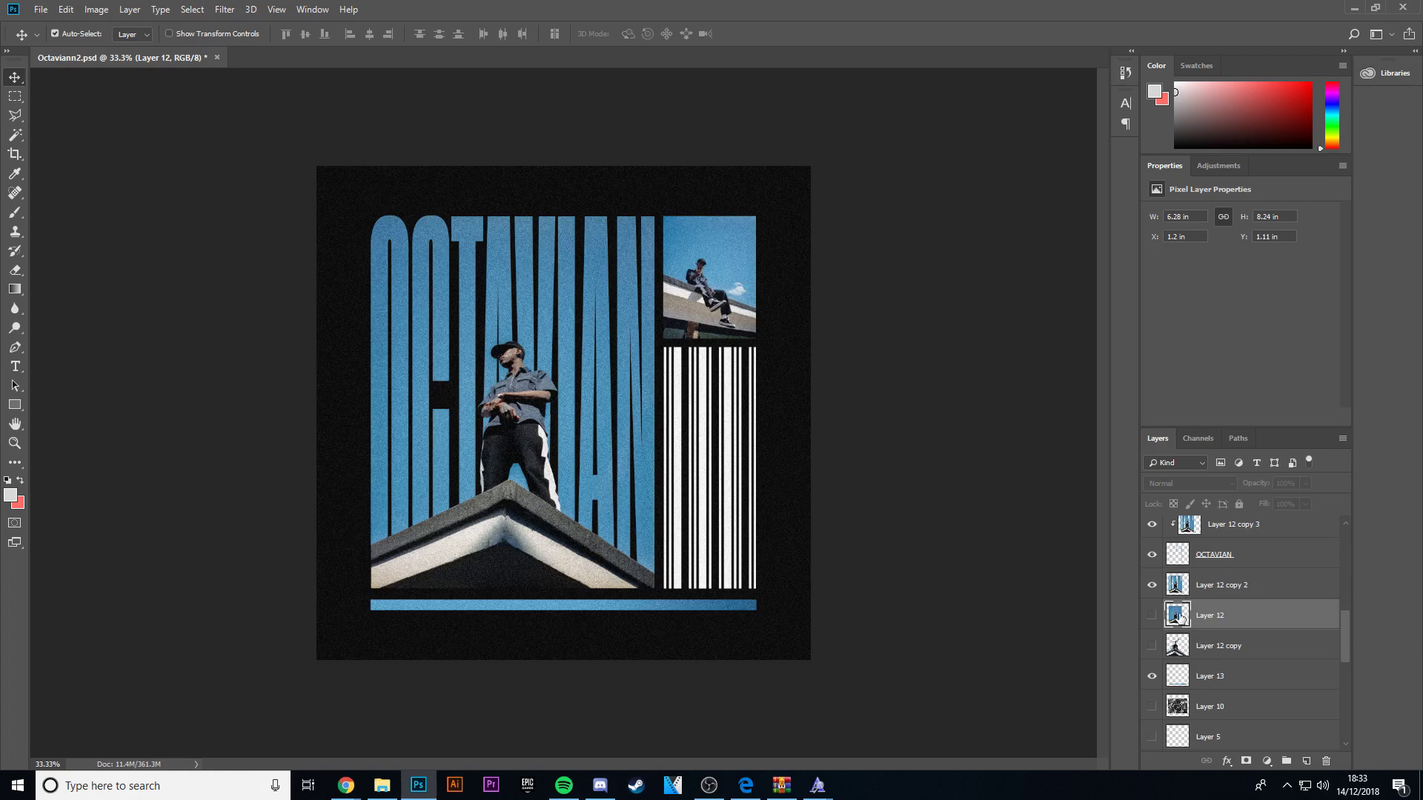
Briefly reveal the full rooftop photo on the reference cover, then hide it again.
click(1152, 615)
drag(1214, 630, 1230, 527)
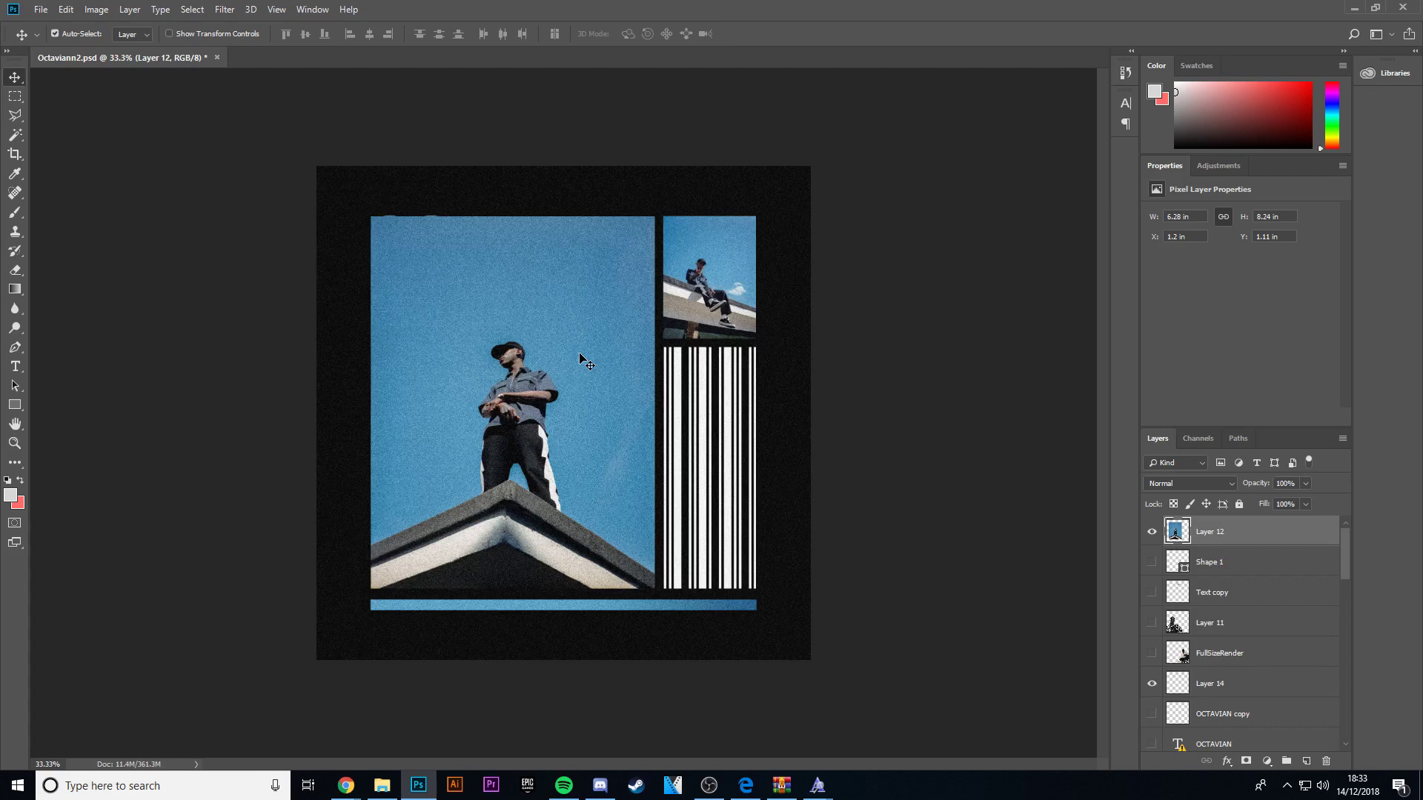
click(1151, 532)
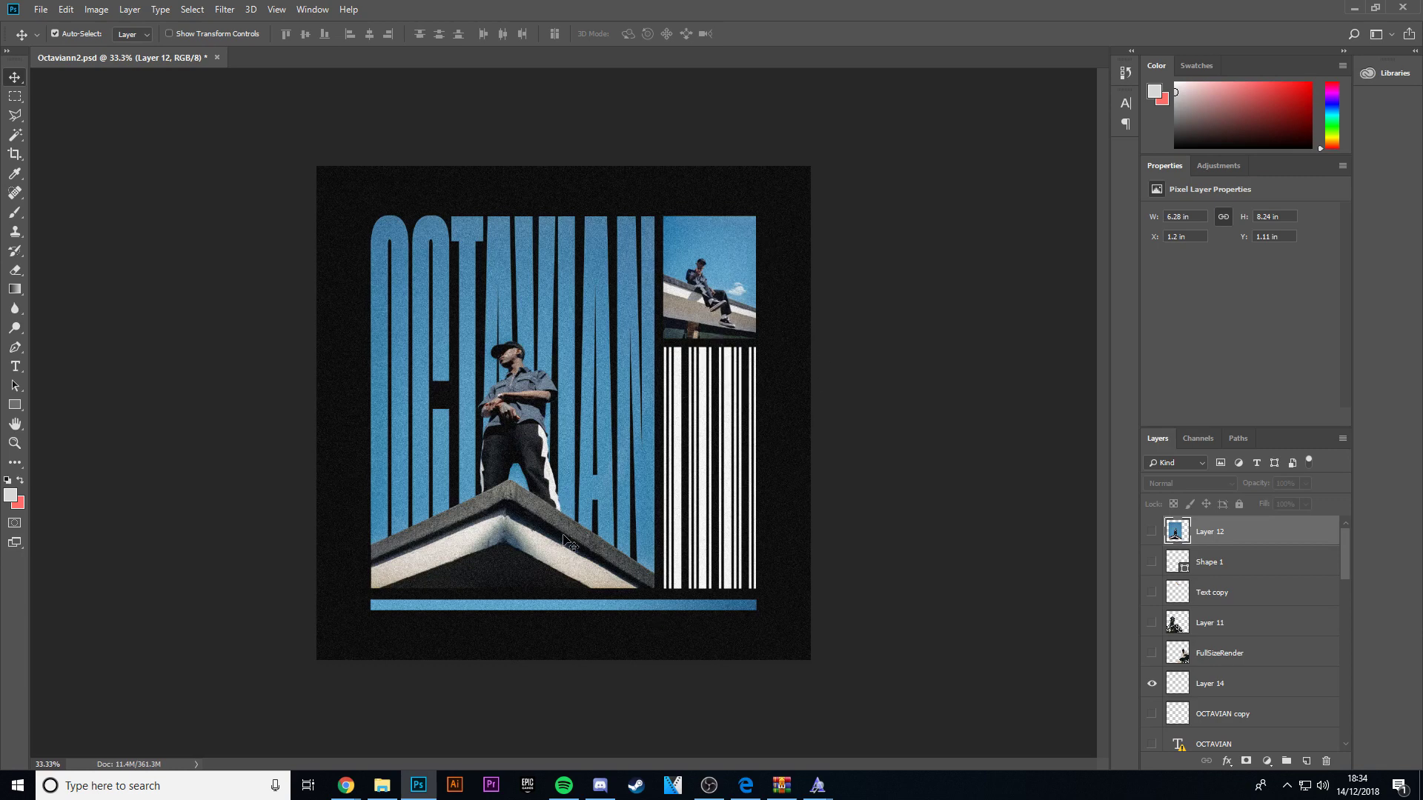
Create a new blank 2000 × 2000 px, 72 ppi document.
key(ctrl+n)
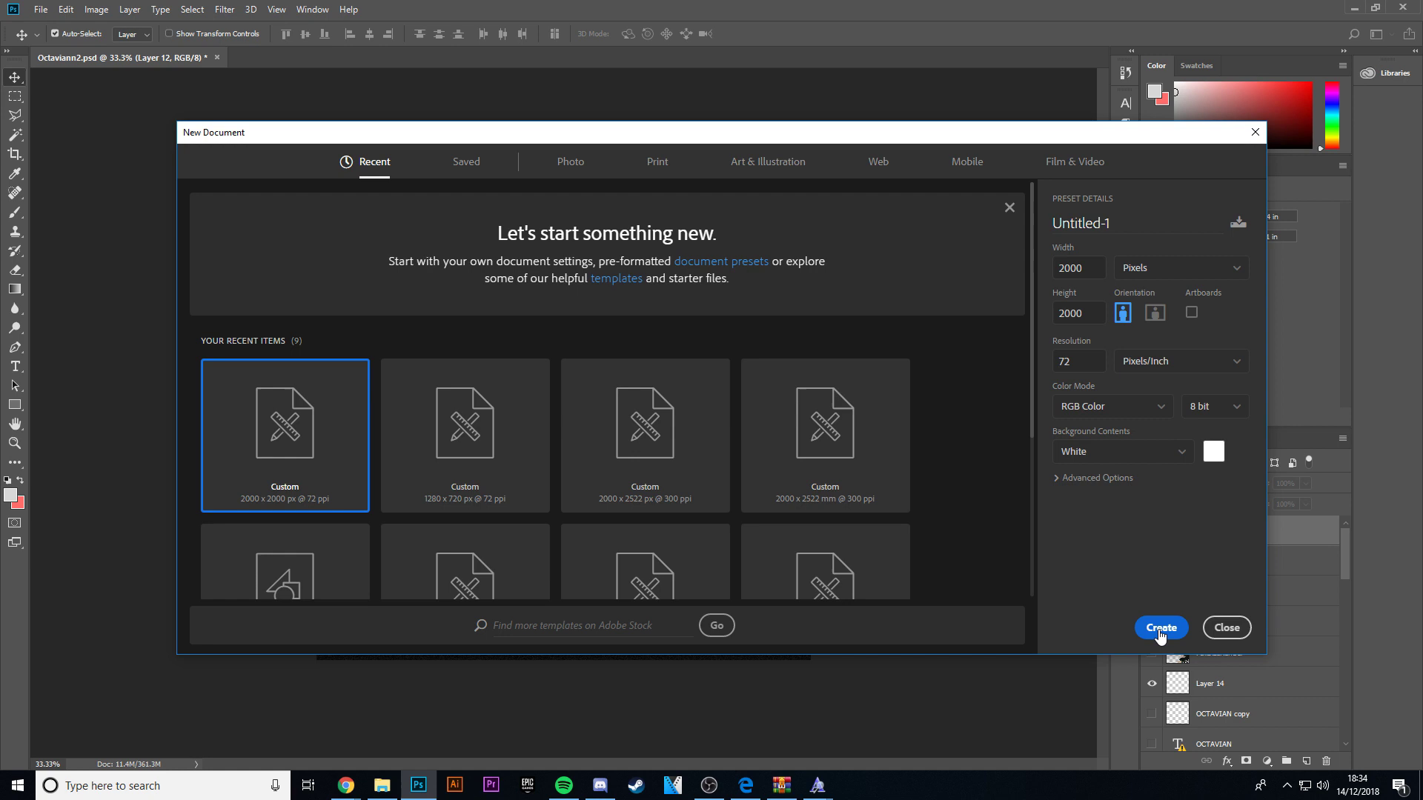
click(1160, 631)
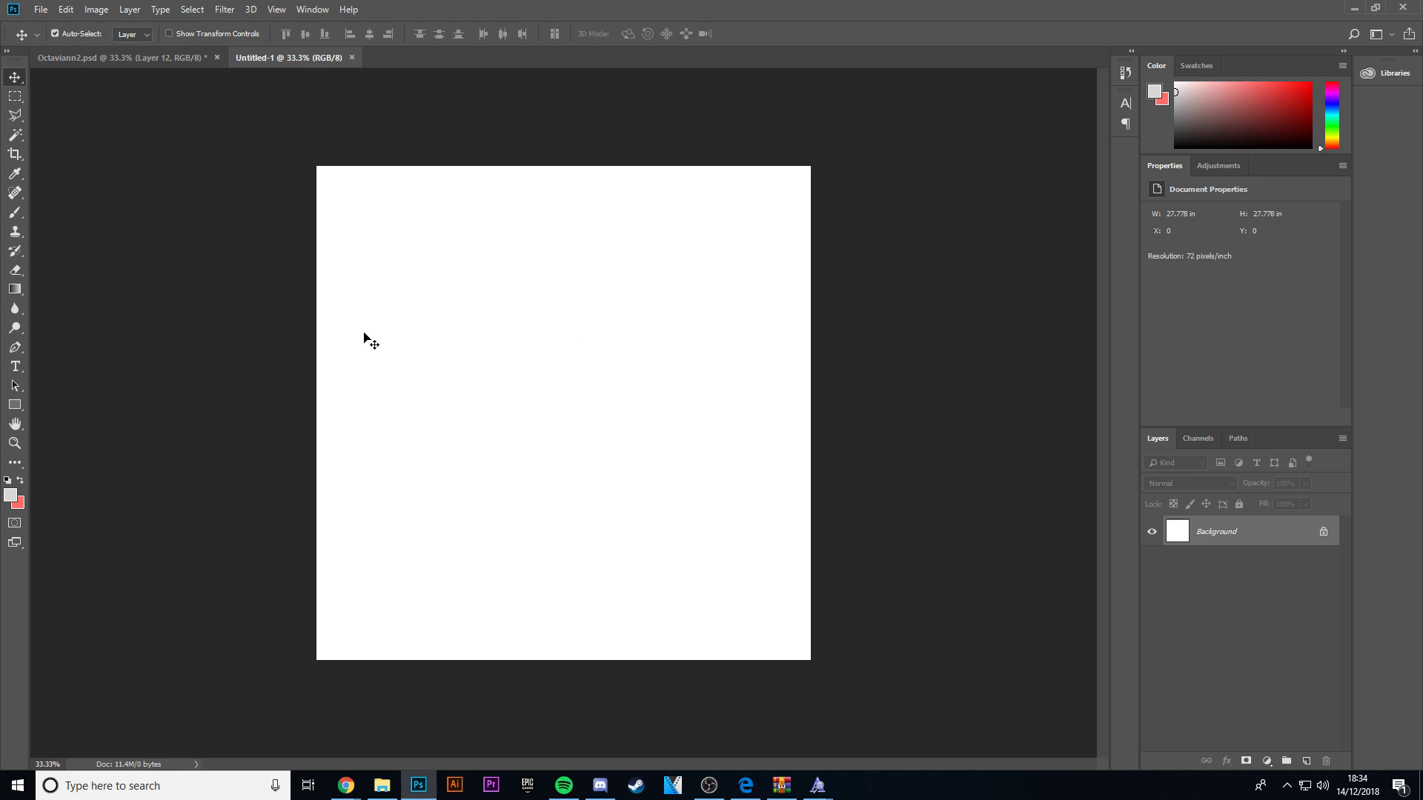
click(389, 793)
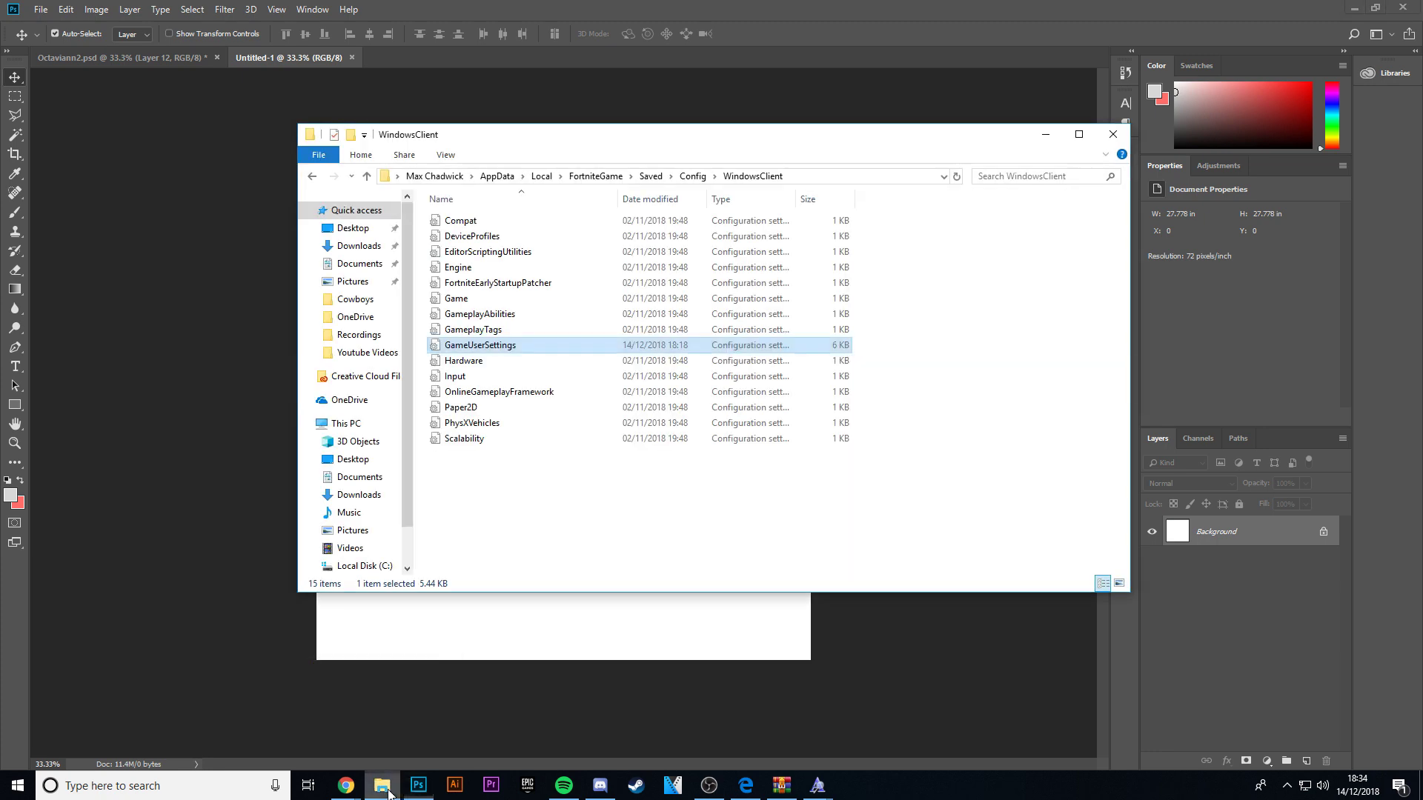
click(1128, 134)
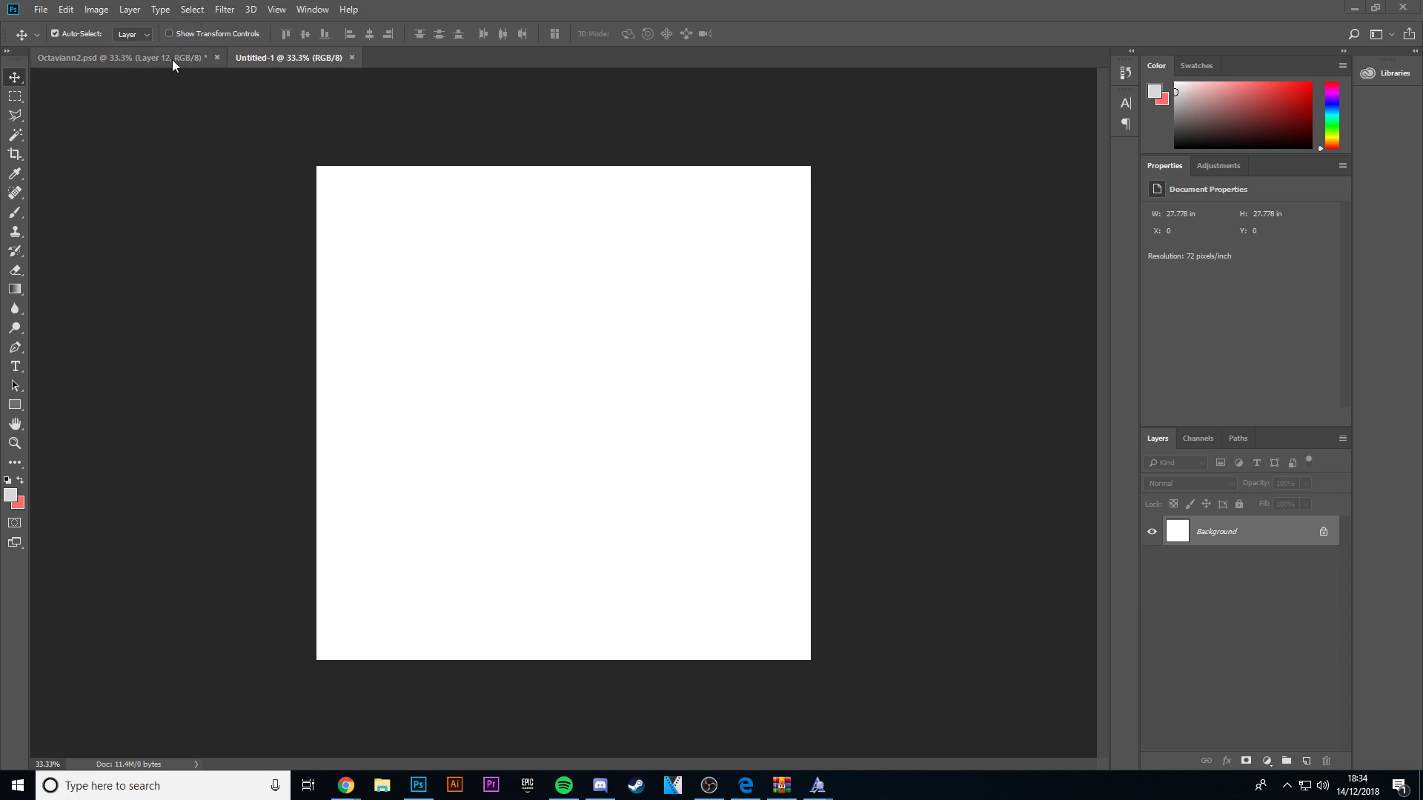
Draw a black-filled rectangle covering the whole new canvas.
click(17, 404)
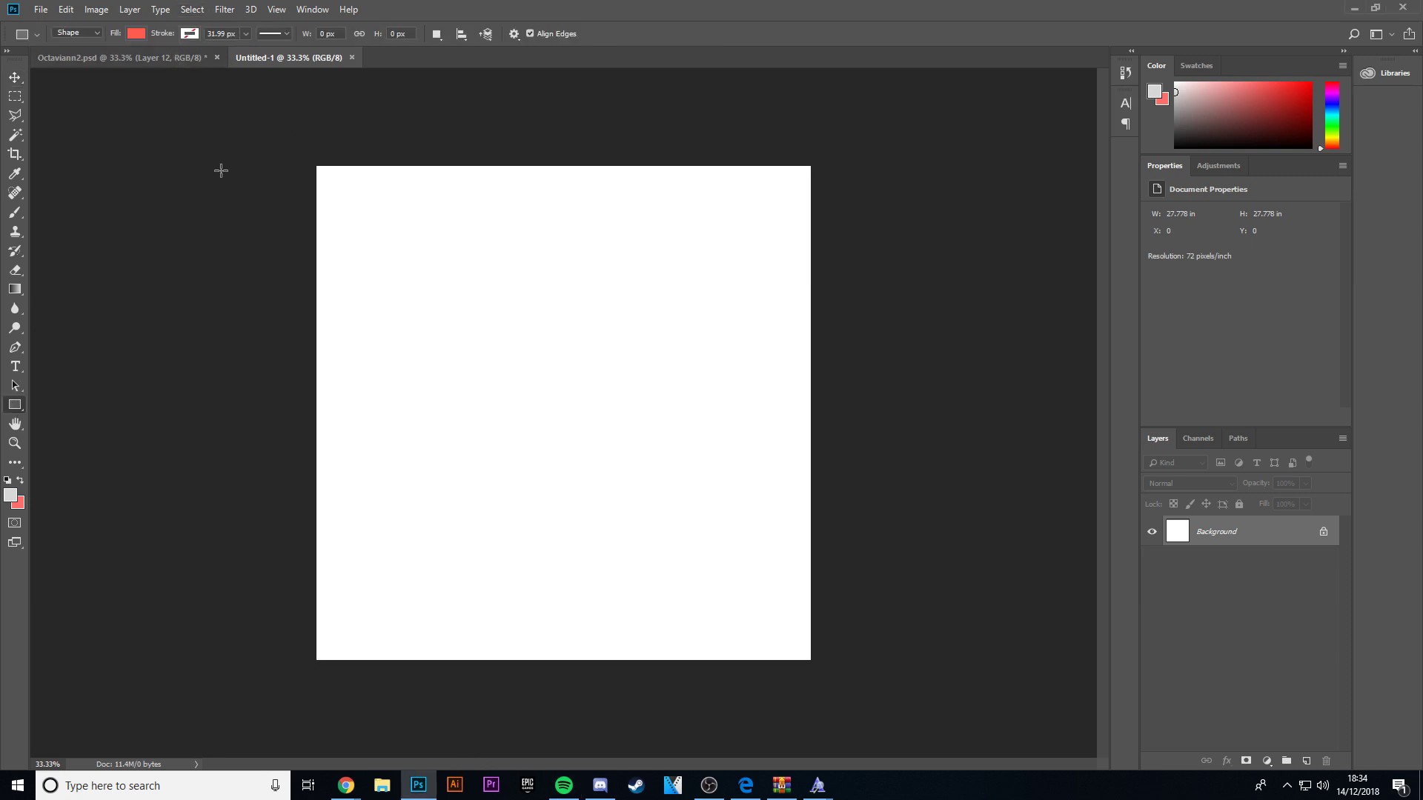
drag(296, 135, 859, 703)
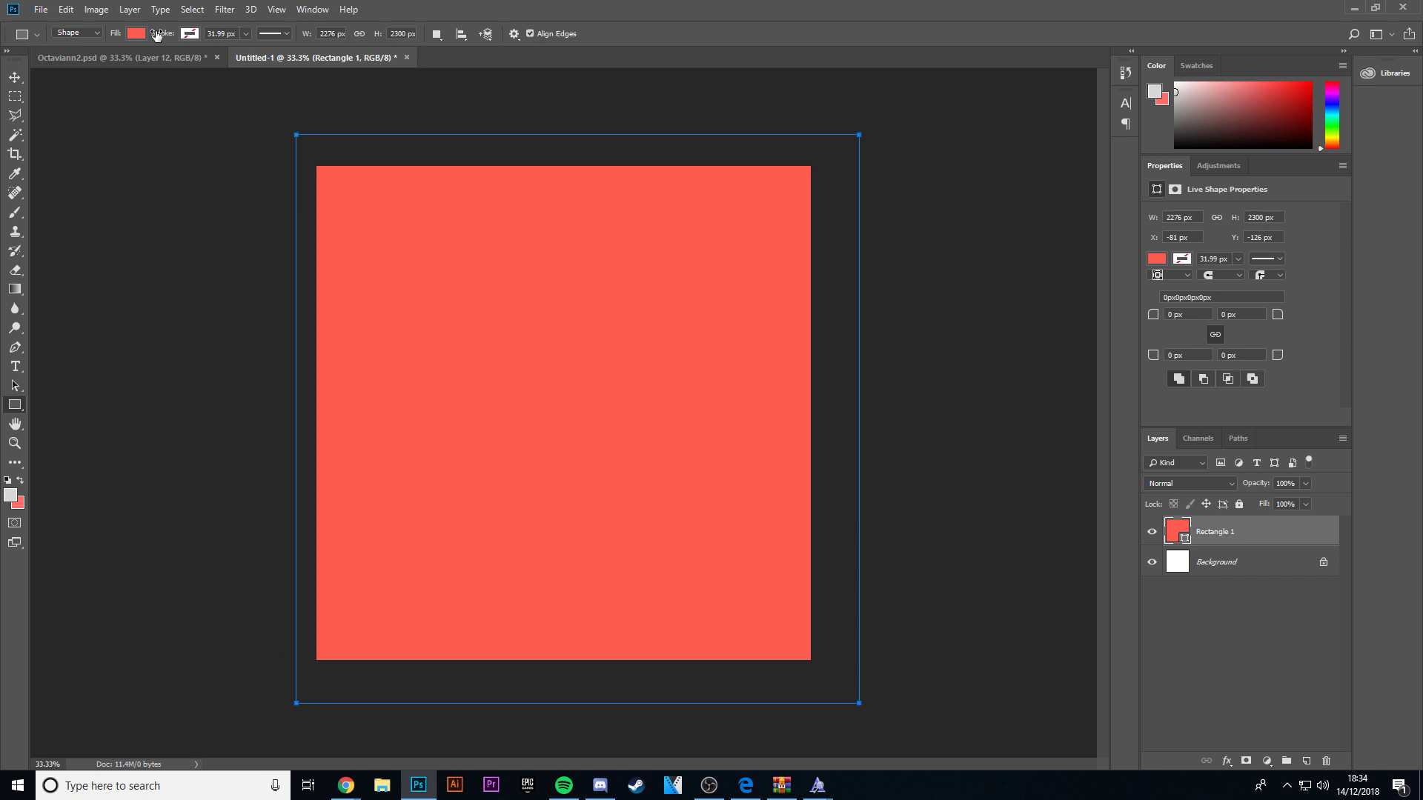
click(136, 33)
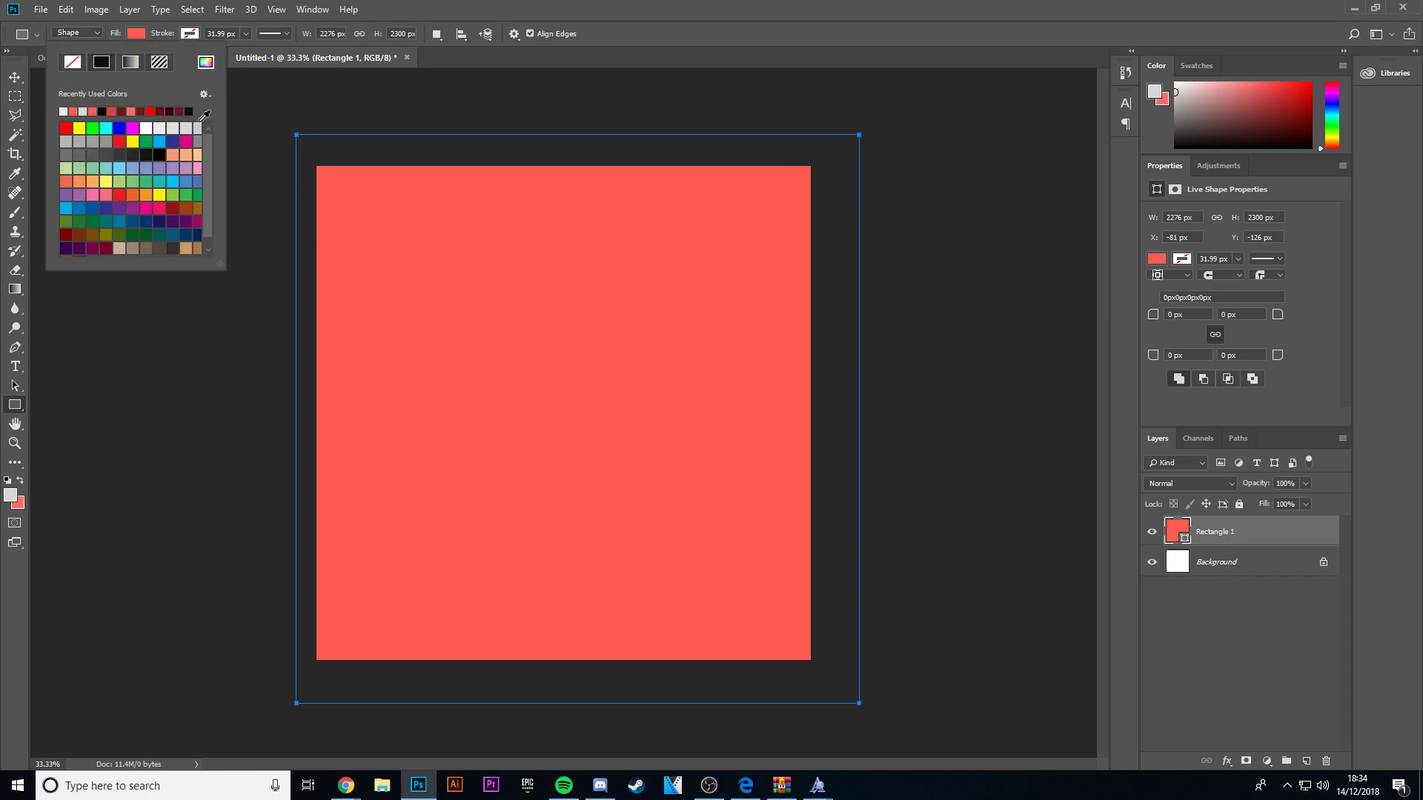
click(159, 154)
click(15, 77)
Convert the rectangle to a smart object and preview Add Noise at 10.59% monochromatic.
click(225, 8)
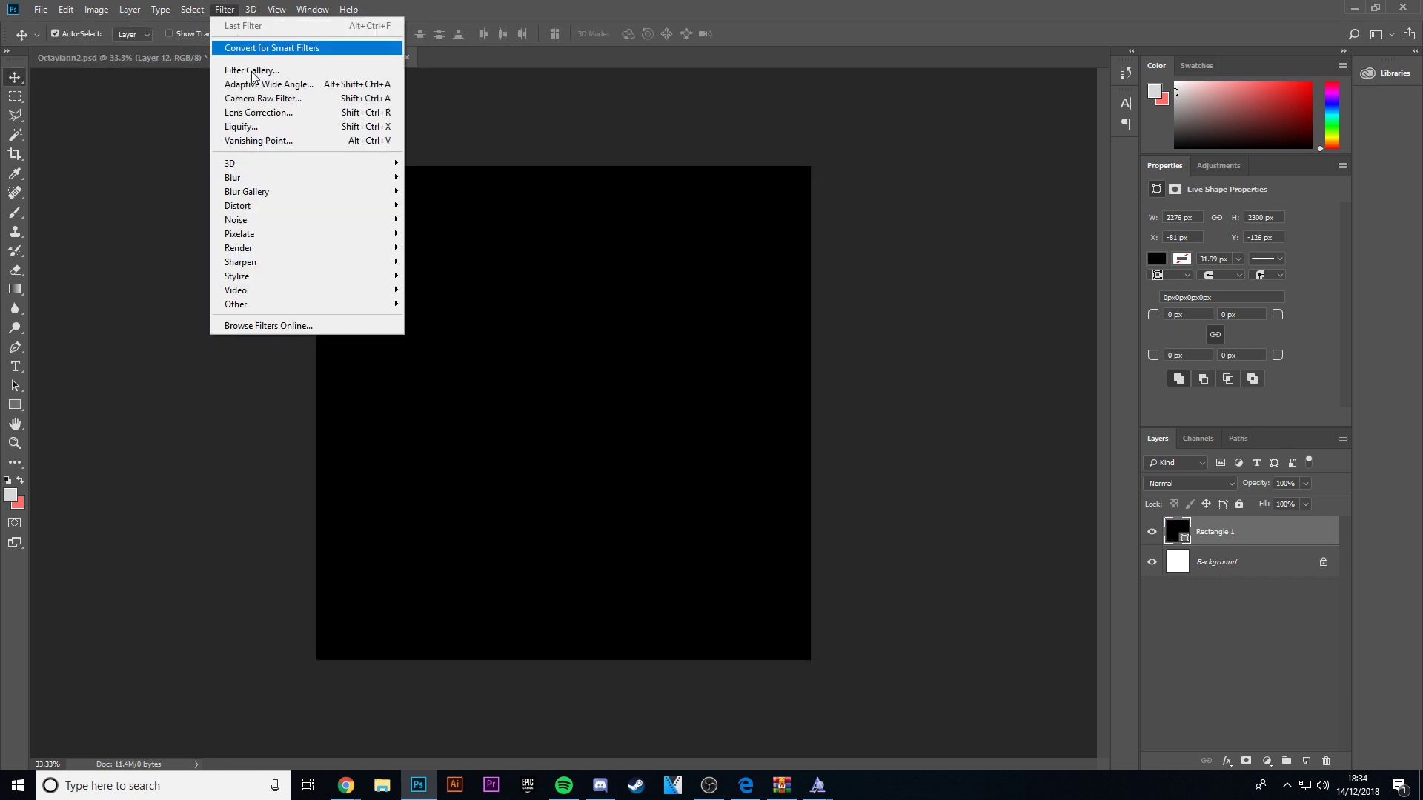
mouse_move(271, 221)
click(438, 220)
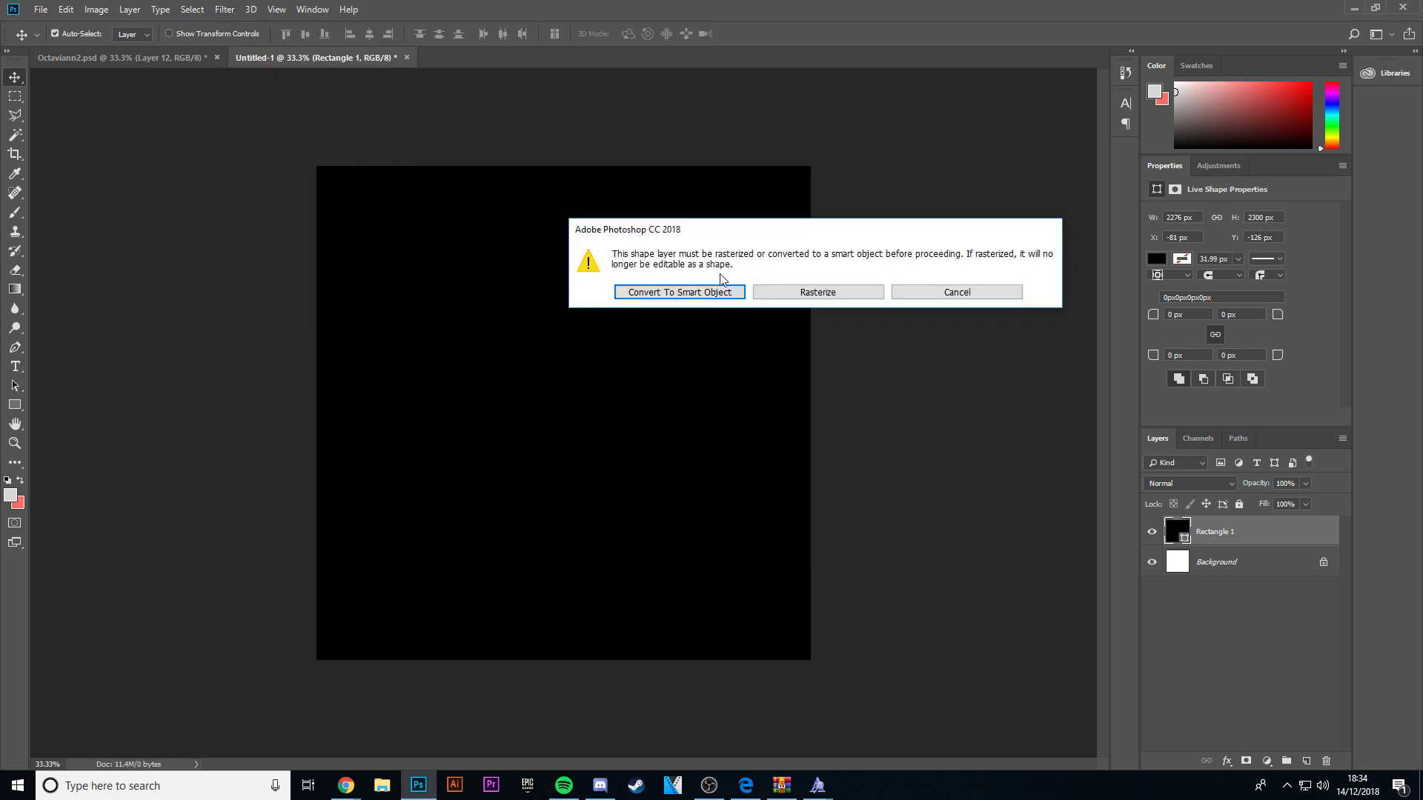
click(674, 293)
drag(646, 364, 616, 357)
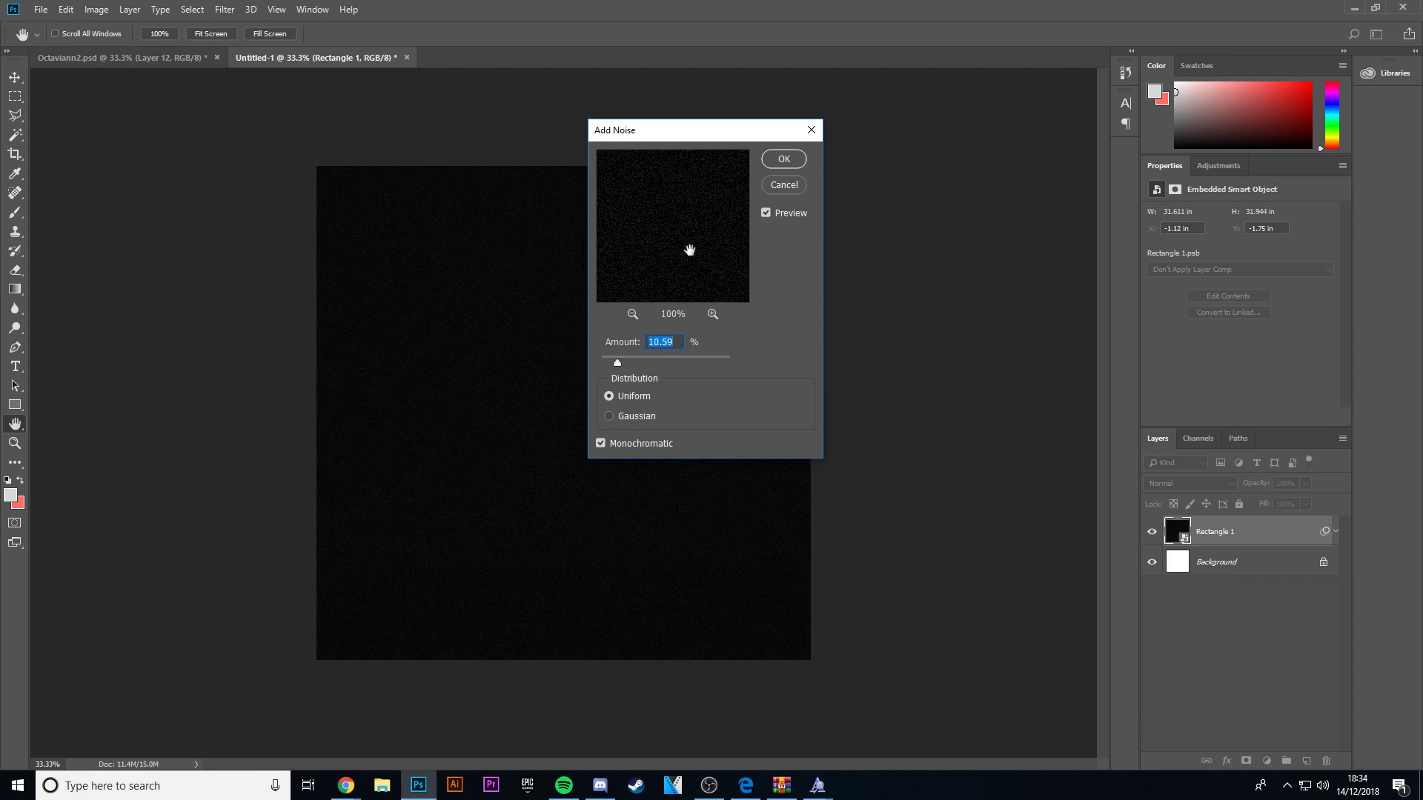
Apply the noise, then copy the rooftop photo from Octaviann2.psd and centre it on the canvas.
click(779, 159)
click(105, 63)
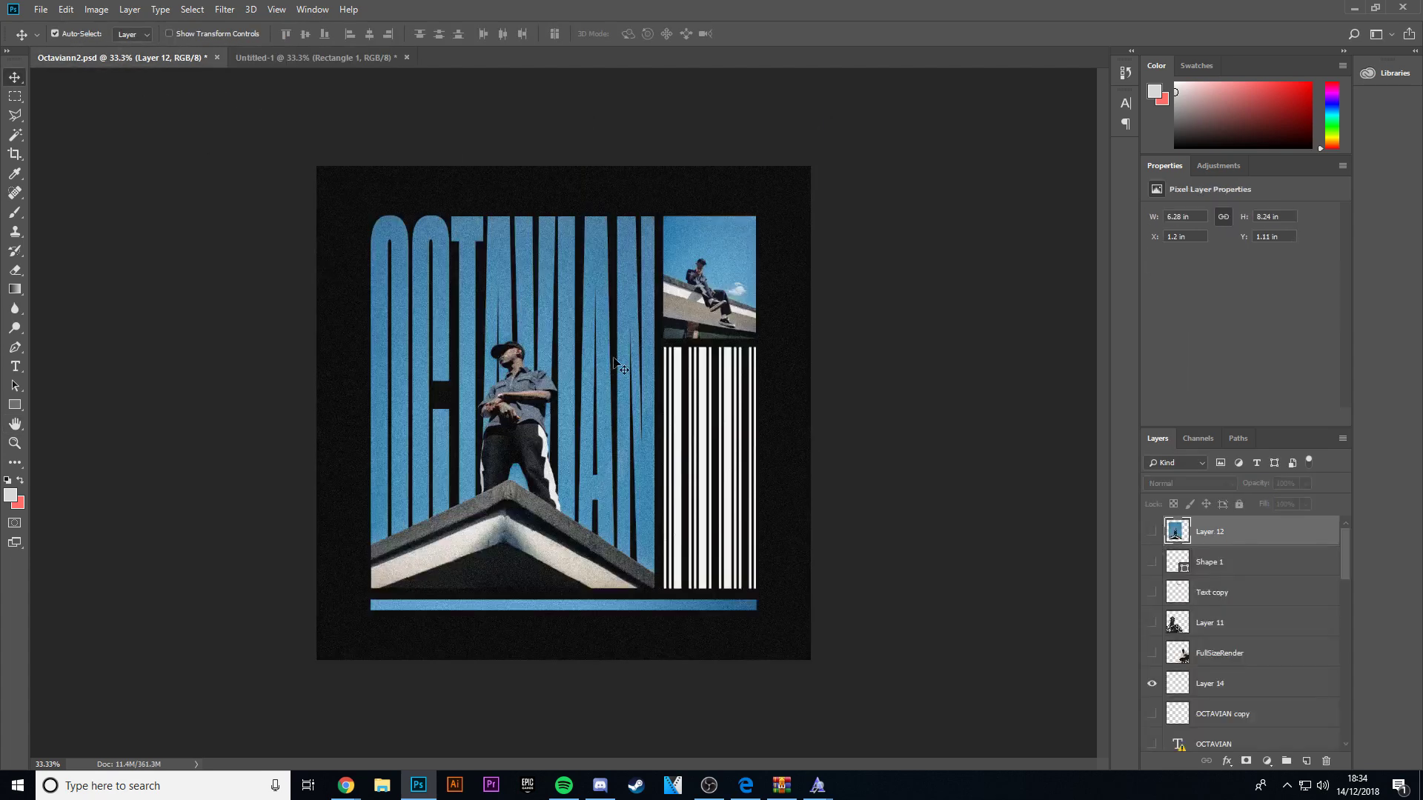
drag(1204, 546, 697, 445)
drag(548, 425, 568, 402)
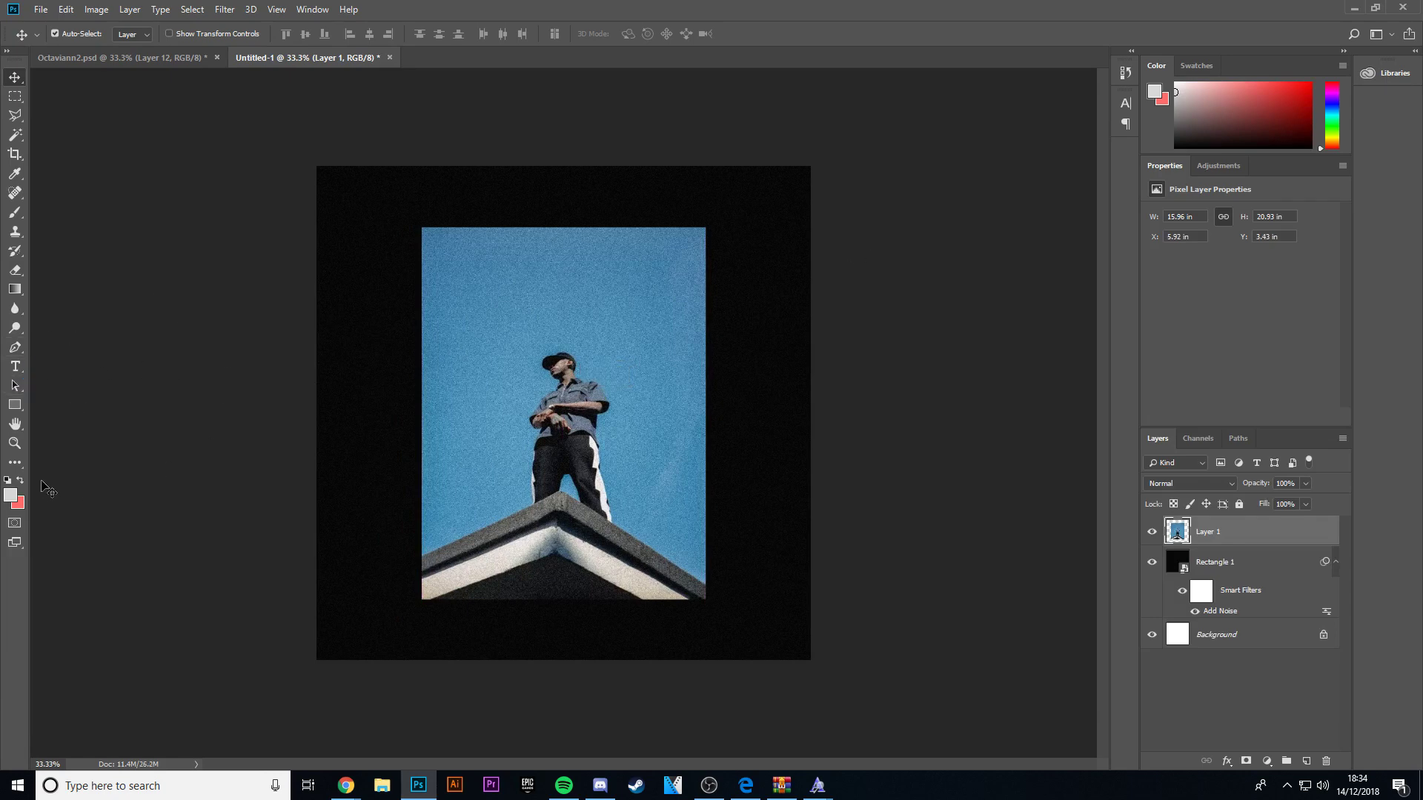
click(15, 366)
Type OCTAVIAN on the photo, enlarge it and move it over the figure.
click(531, 385)
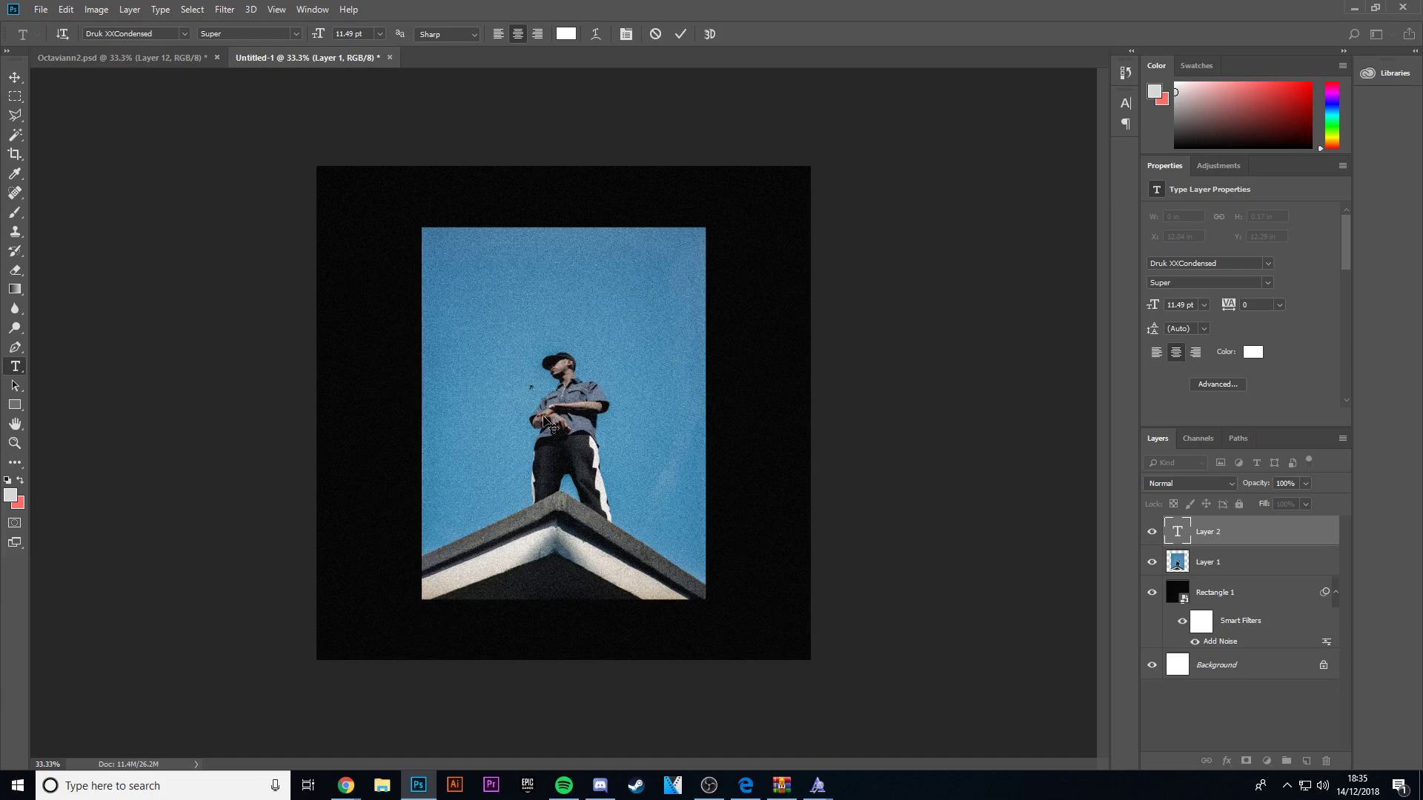
click(15, 77)
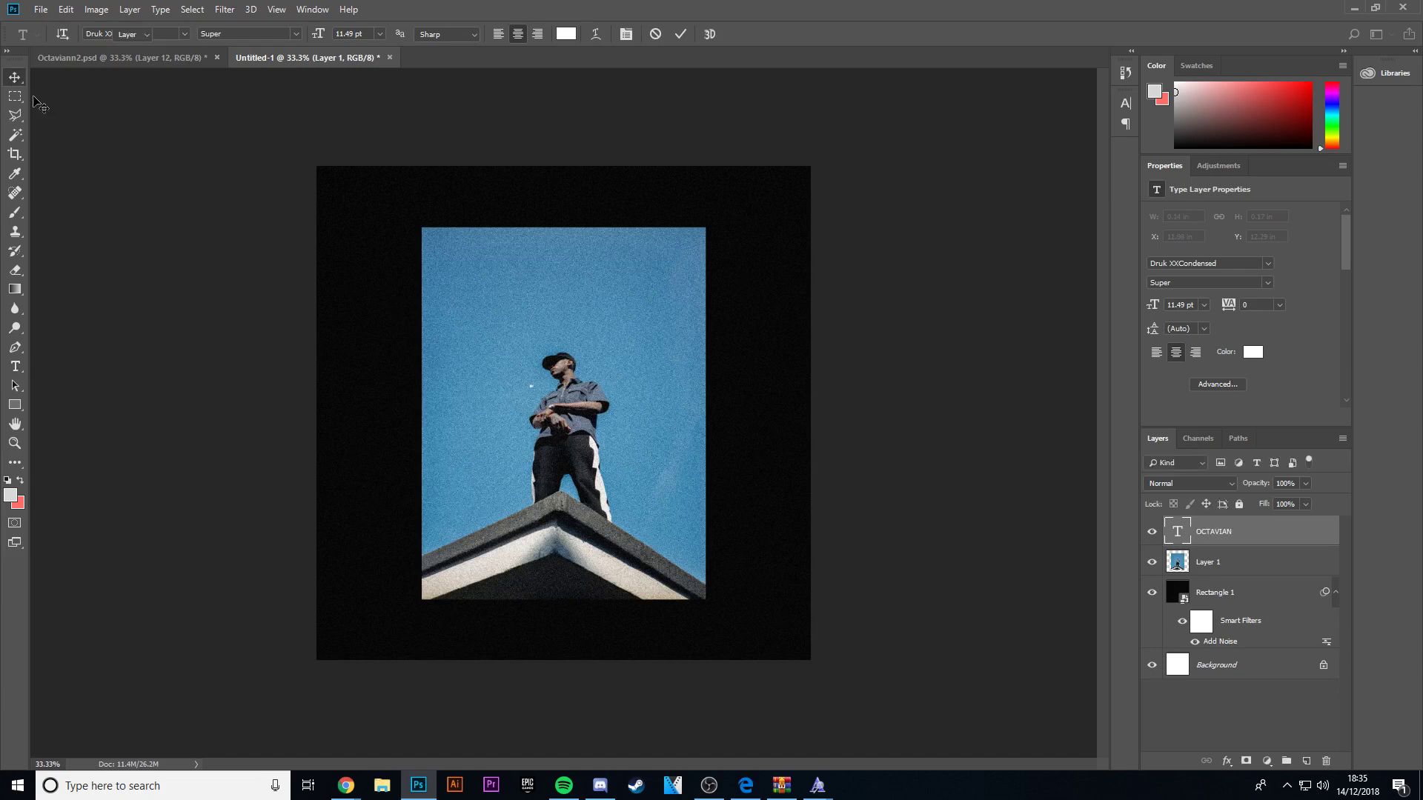
key(ctrl+t)
drag(536, 380, 636, 292)
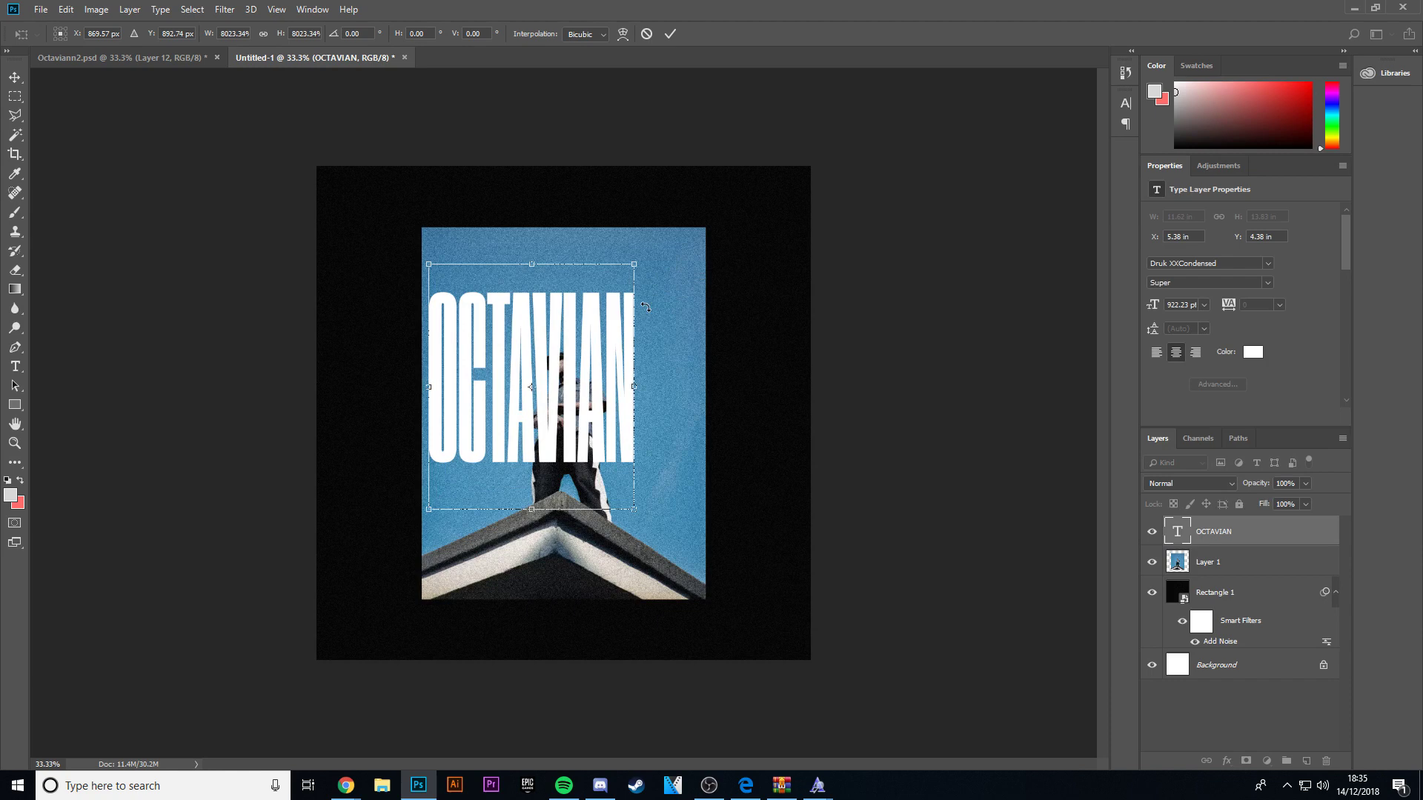
key(Return)
drag(557, 355, 589, 381)
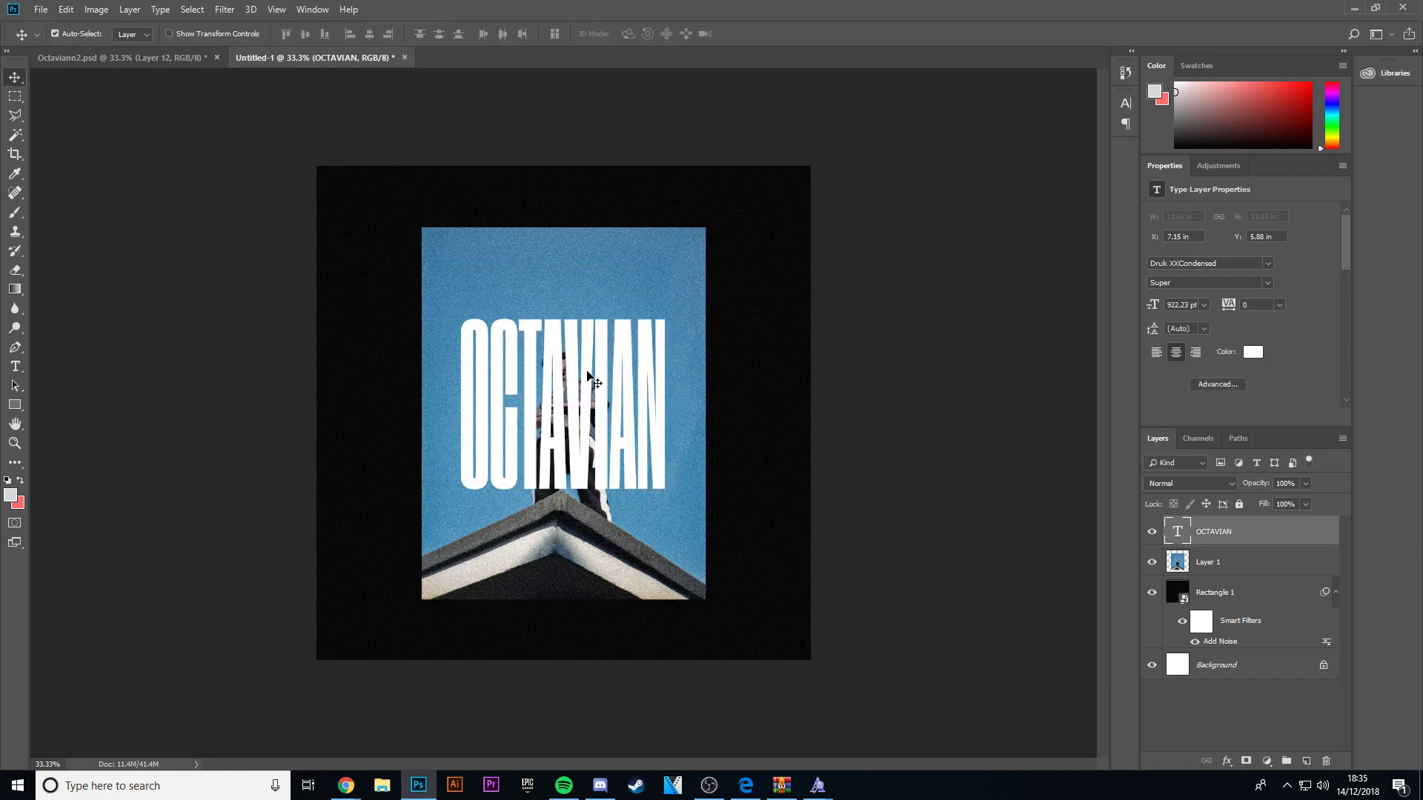
Change the OCTAVIAN lettering's font to Druk XXCondensed Super.
click(15, 366)
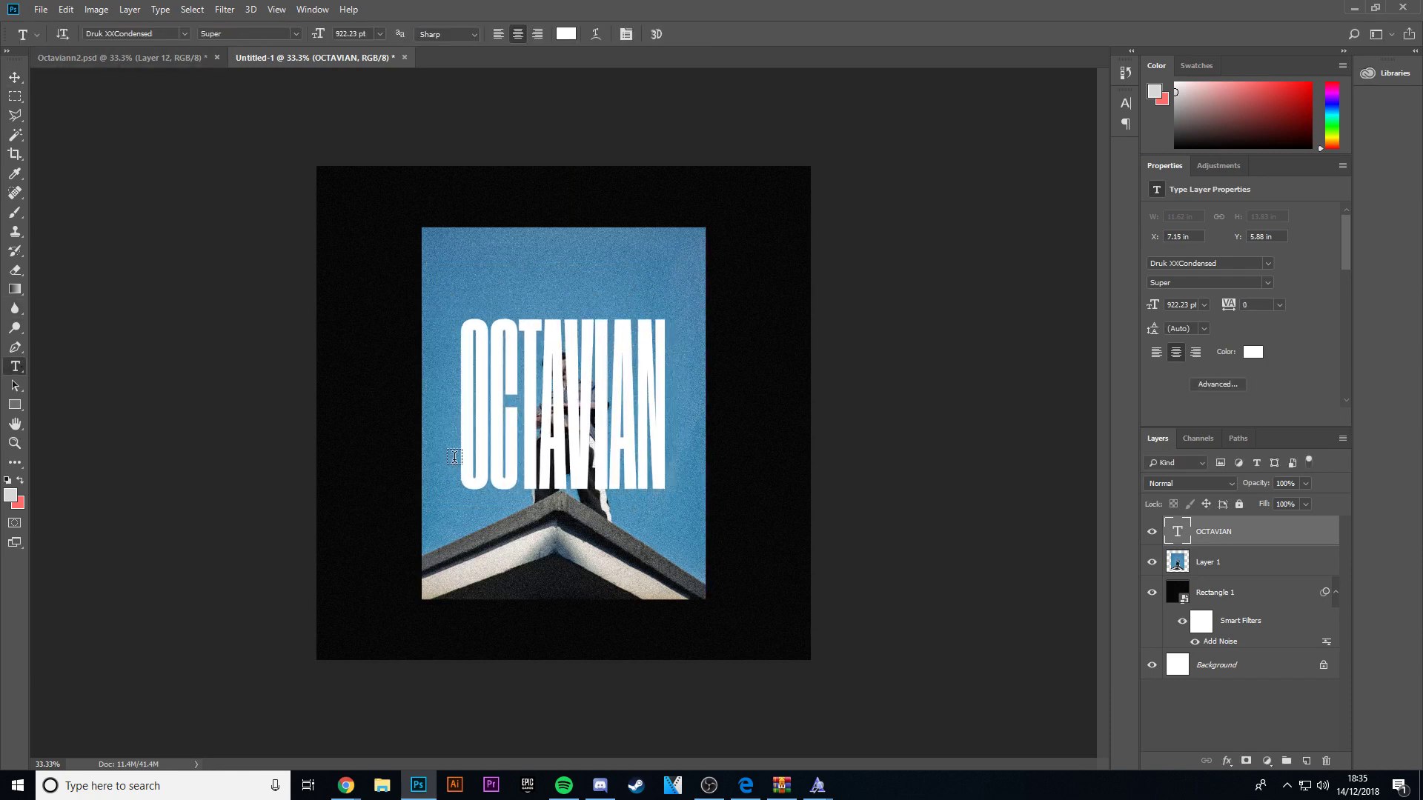
drag(464, 437, 669, 433)
click(668, 433)
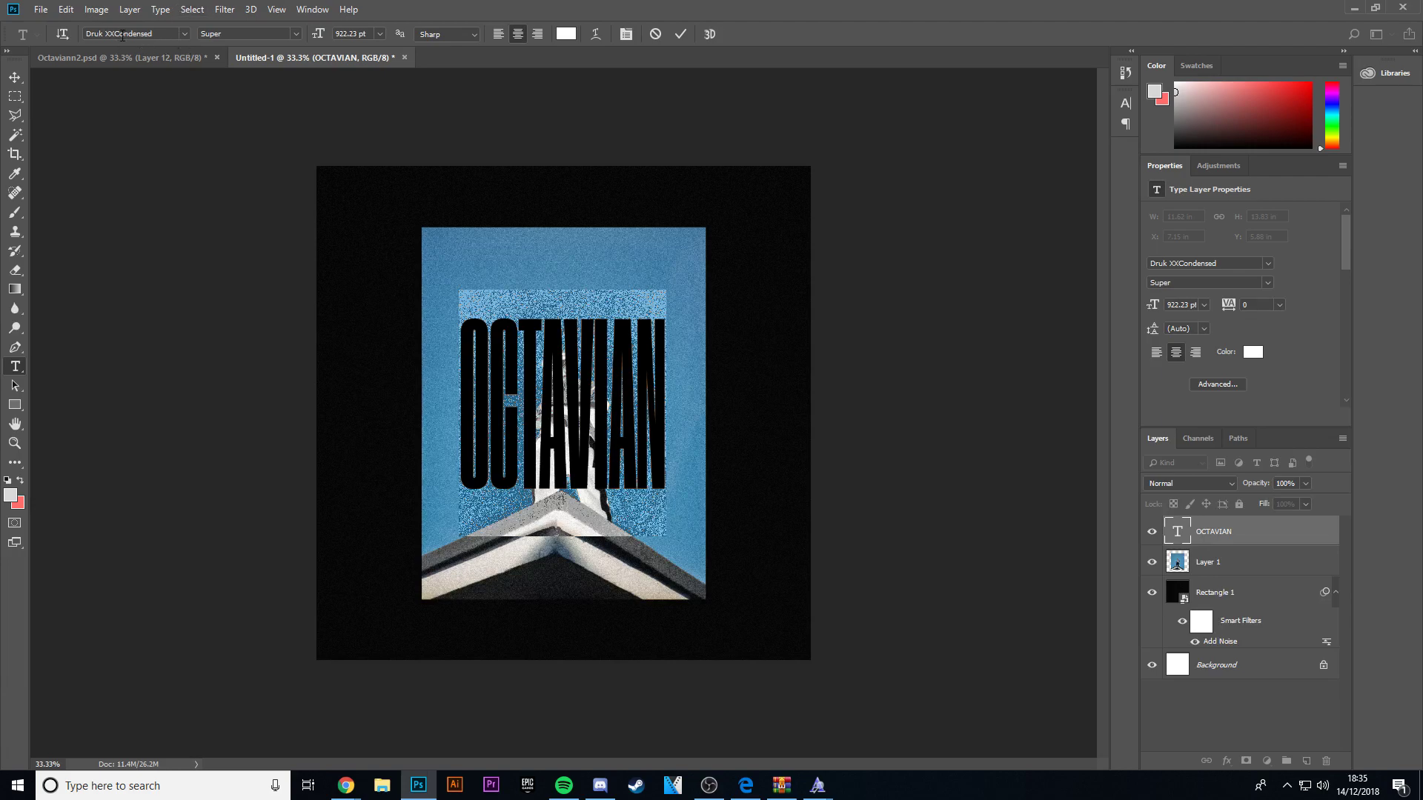
click(183, 34)
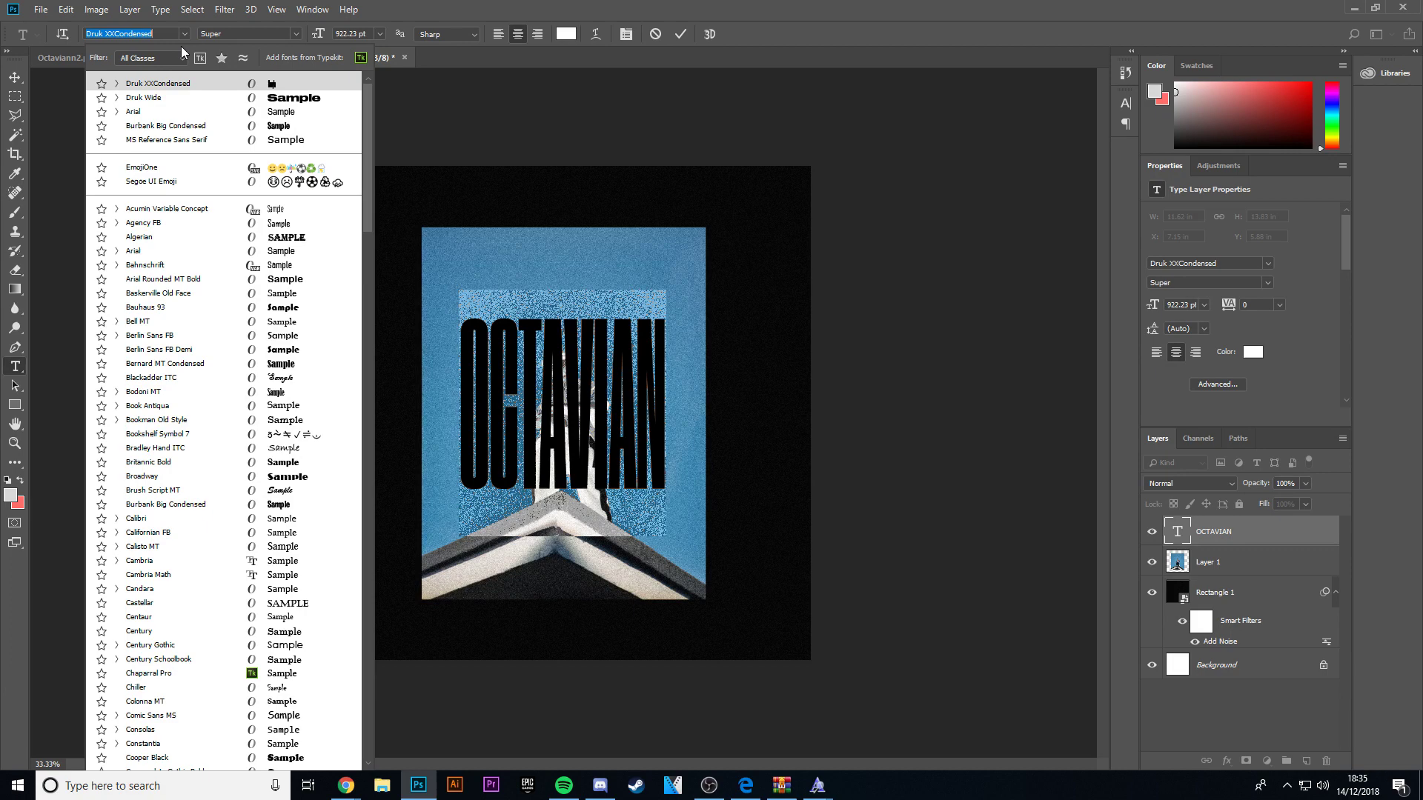
double_click(130, 33)
key(BackSpace)
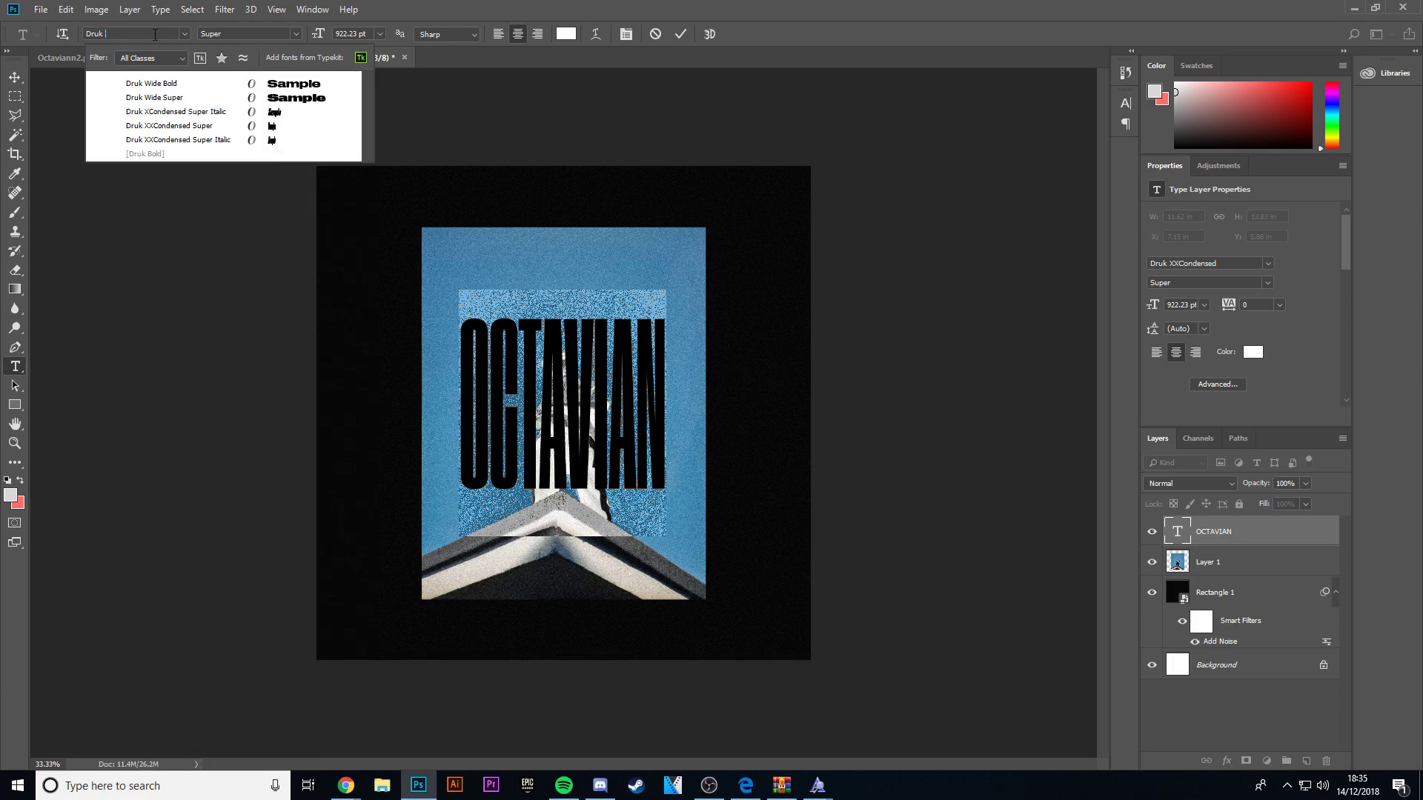
click(197, 128)
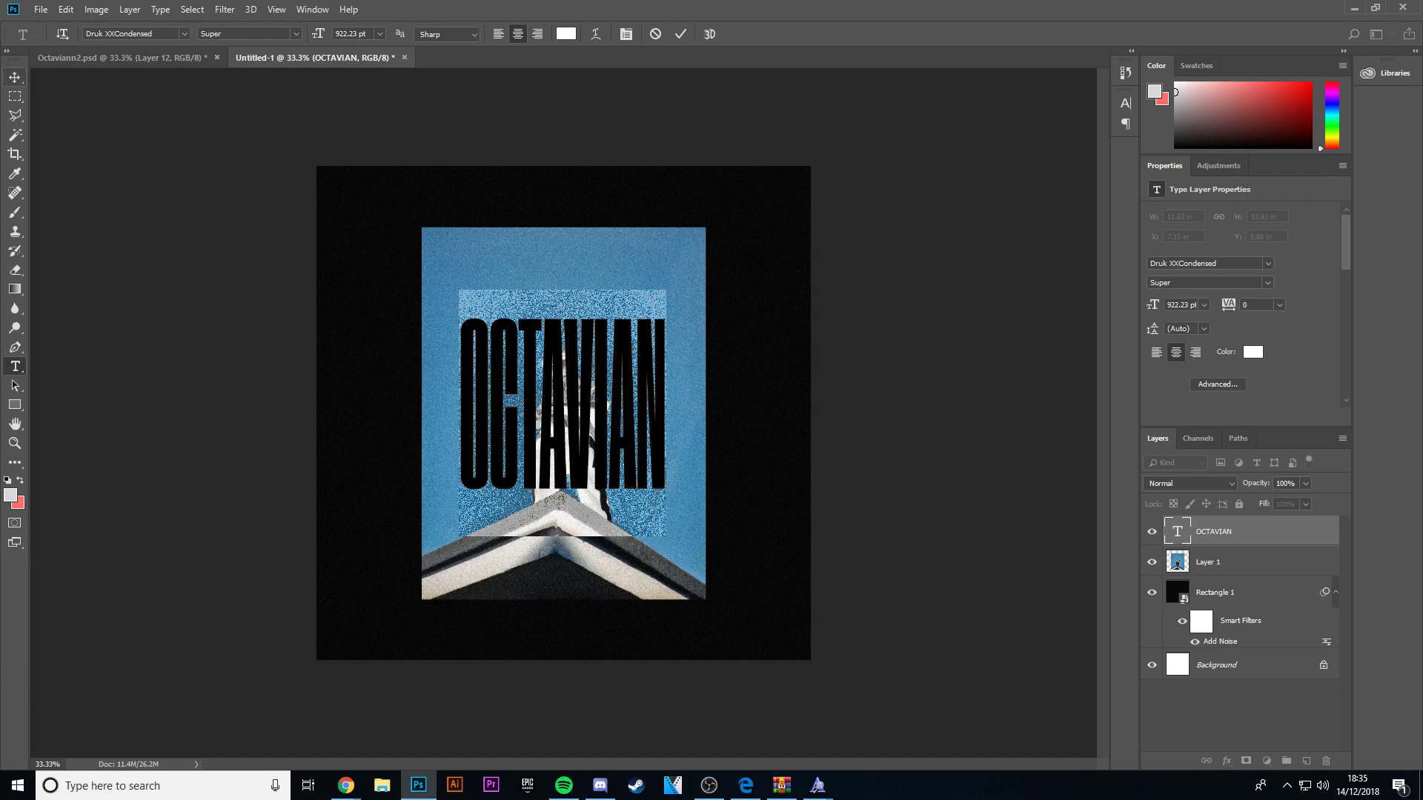
click(15, 76)
Centre OCTAVIAN on the photo and enlarge it to span the photo's width.
key(ctrl+t)
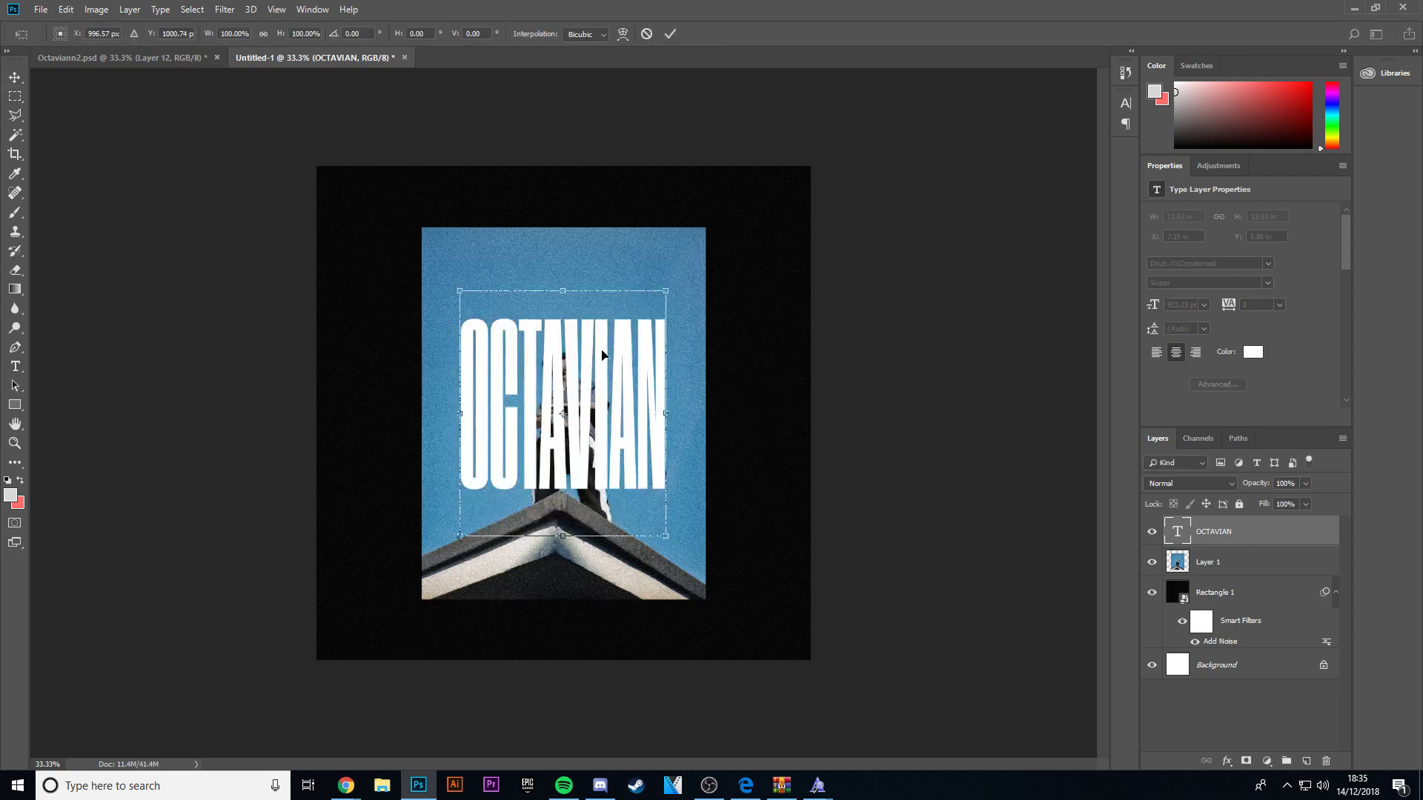
drag(602, 355, 603, 355)
drag(666, 290, 710, 239)
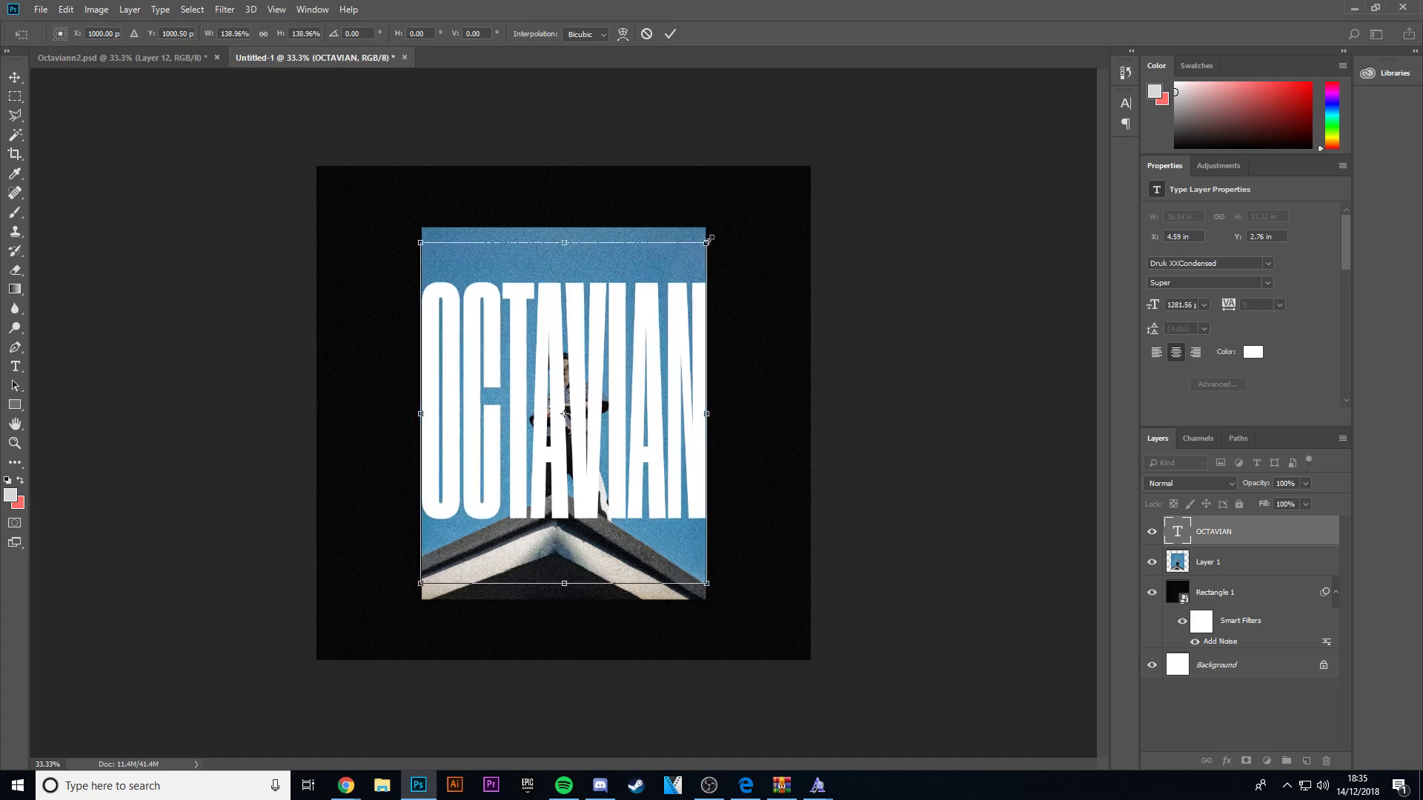
key(Return)
Stretch OCTAVIAN vertically to 1992.32 pt so the letters fill the photo's height.
key(ctrl+t)
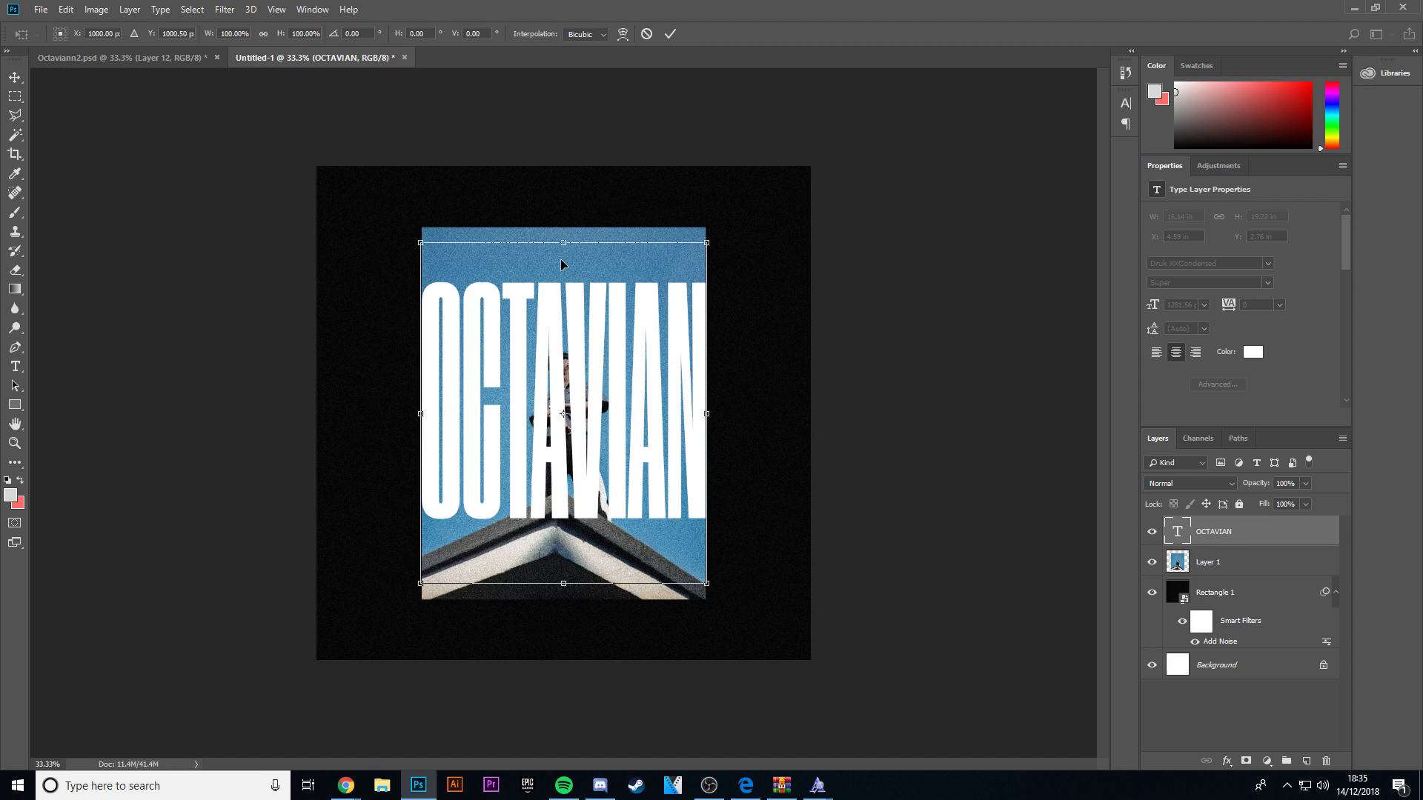
drag(564, 242, 563, 153)
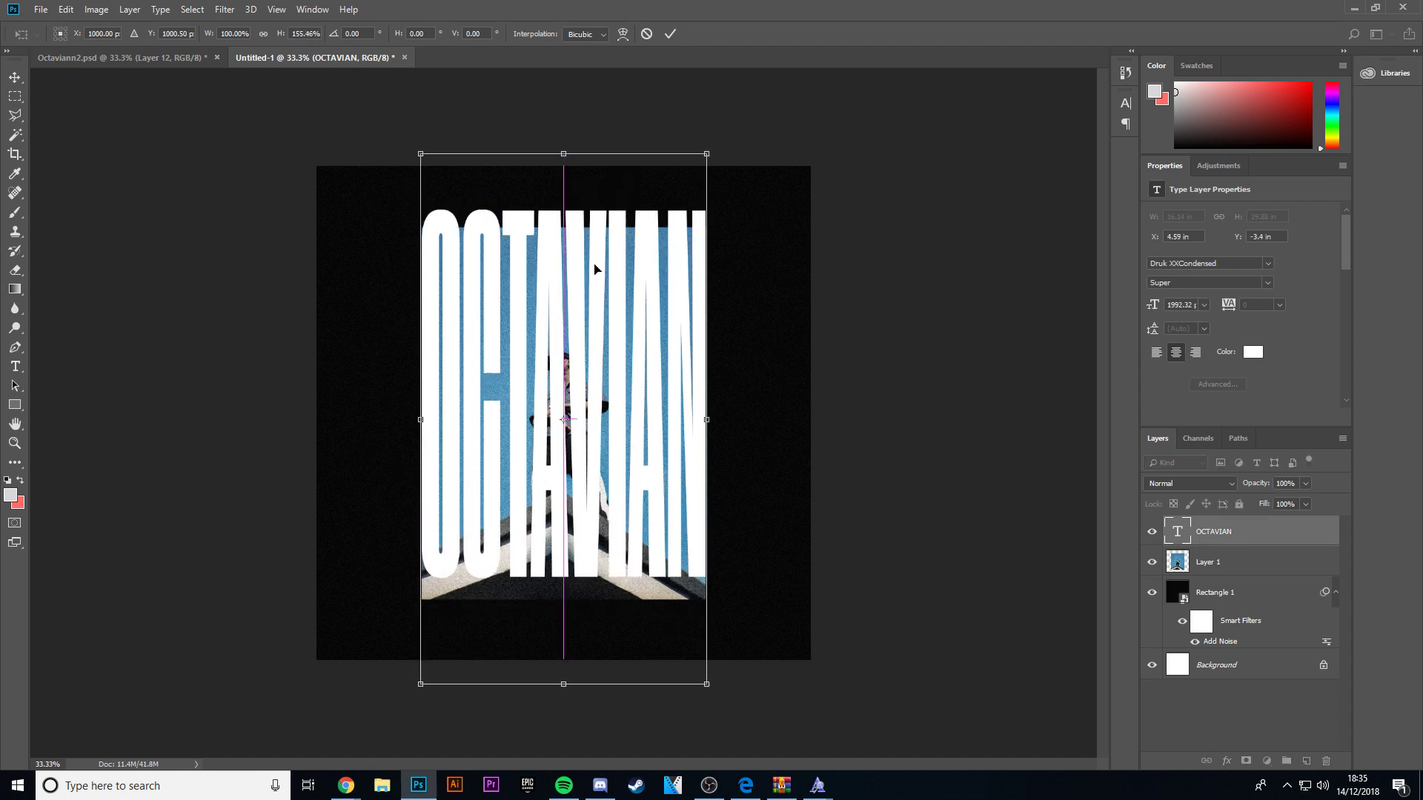
drag(594, 269, 594, 282)
drag(564, 165, 574, 165)
key(Return)
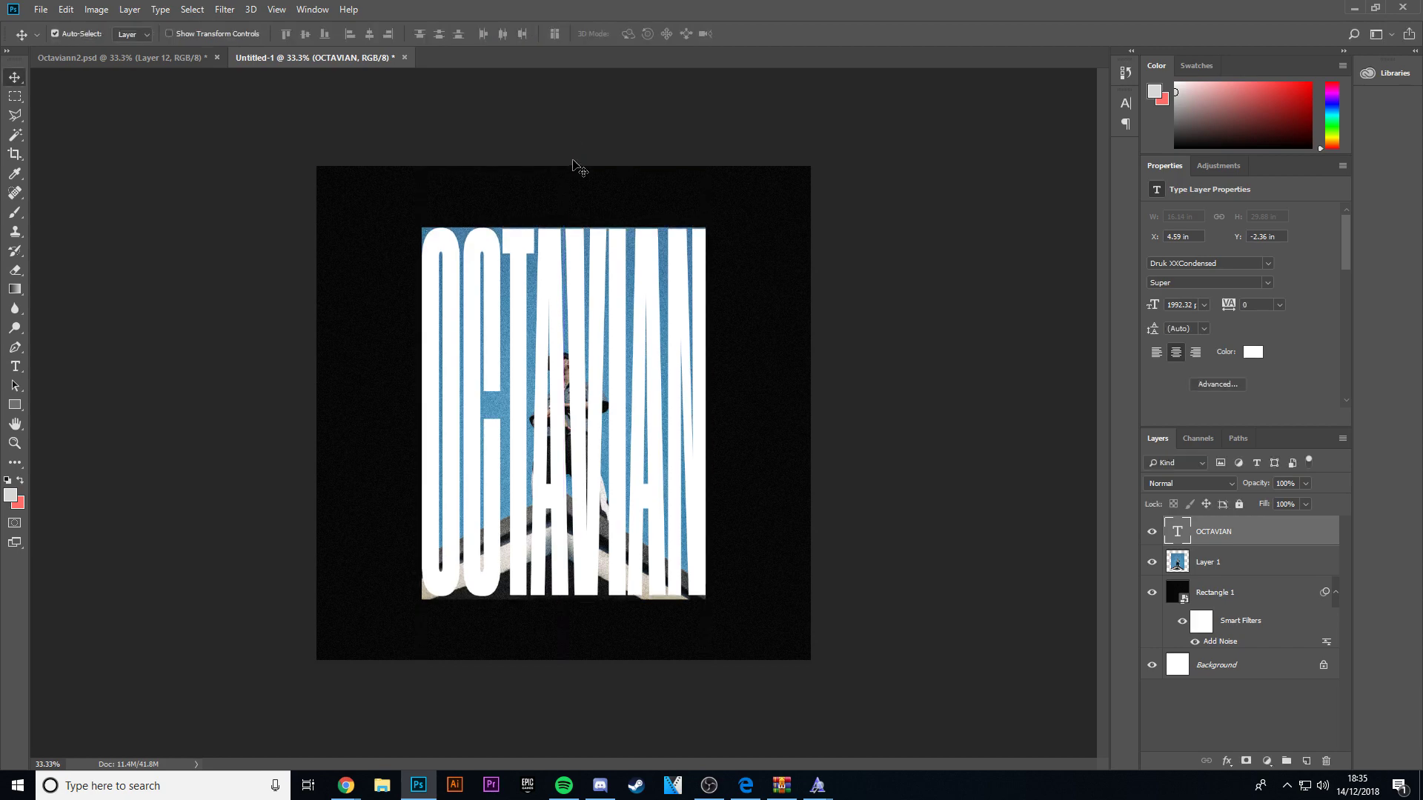
key(ctrl+plus)
key(ctrl+plus)
key(ctrl+plus)
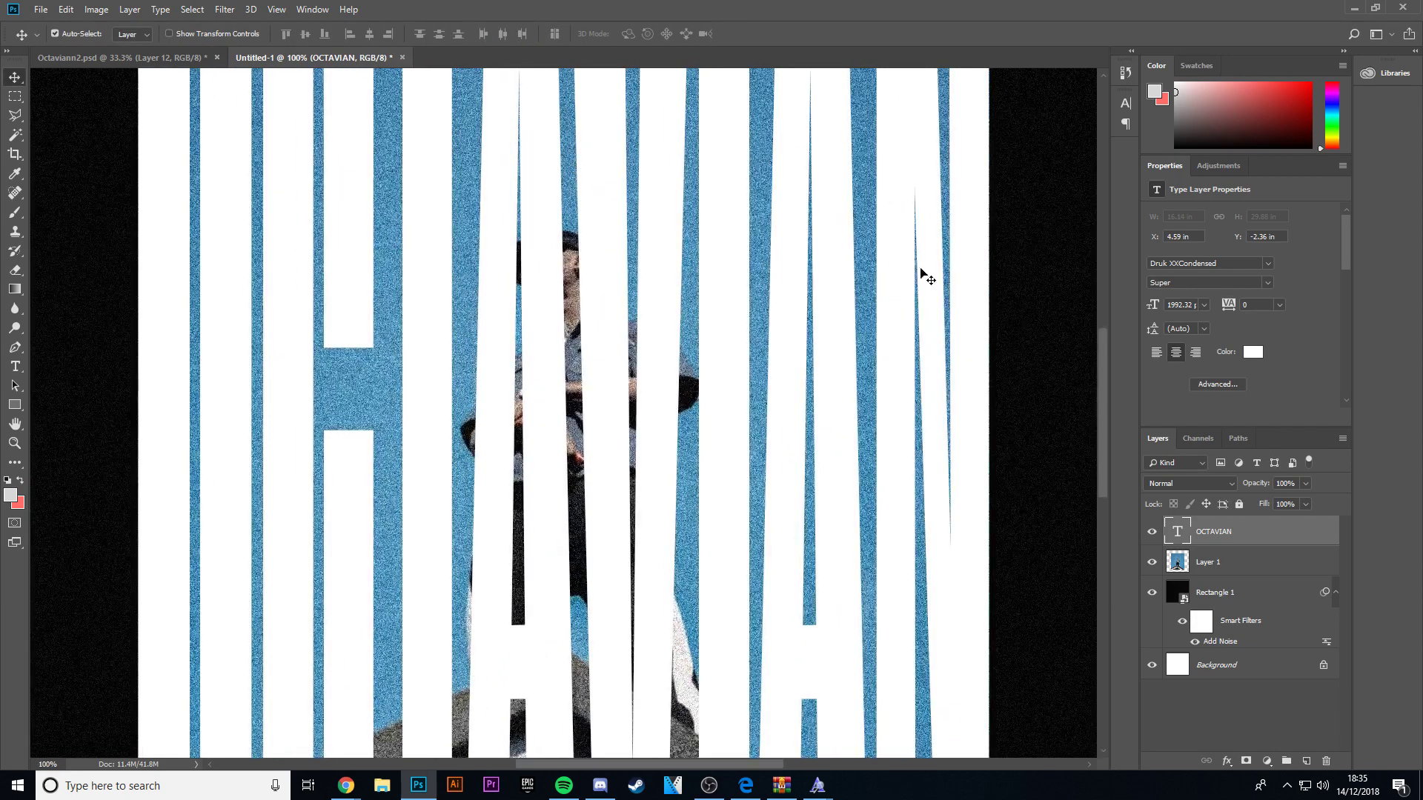
Nudge OCTAVIAN up to Y -2.41 in, level with the photo's top edge.
scroll(1105, 368, down, 5)
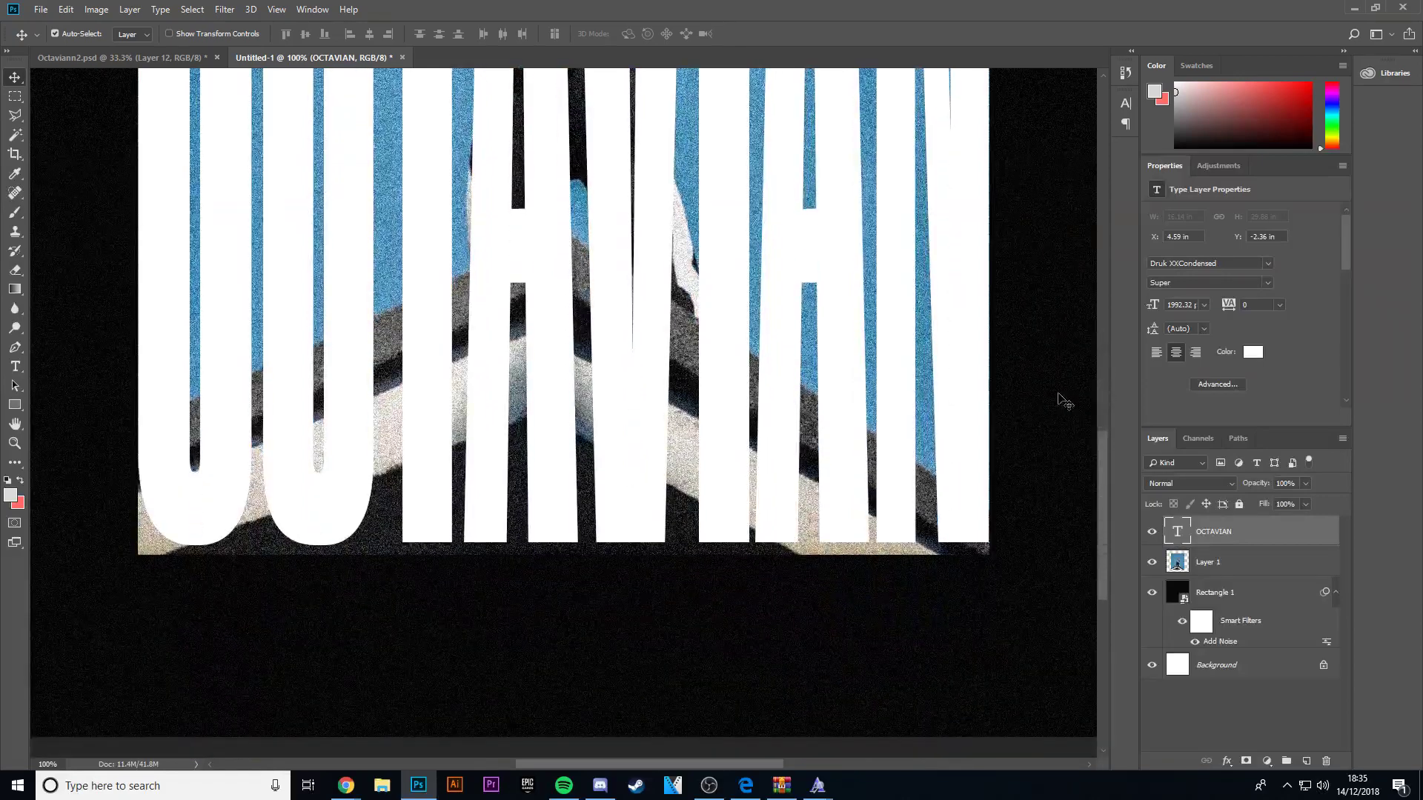
scroll(1059, 392, up, 6)
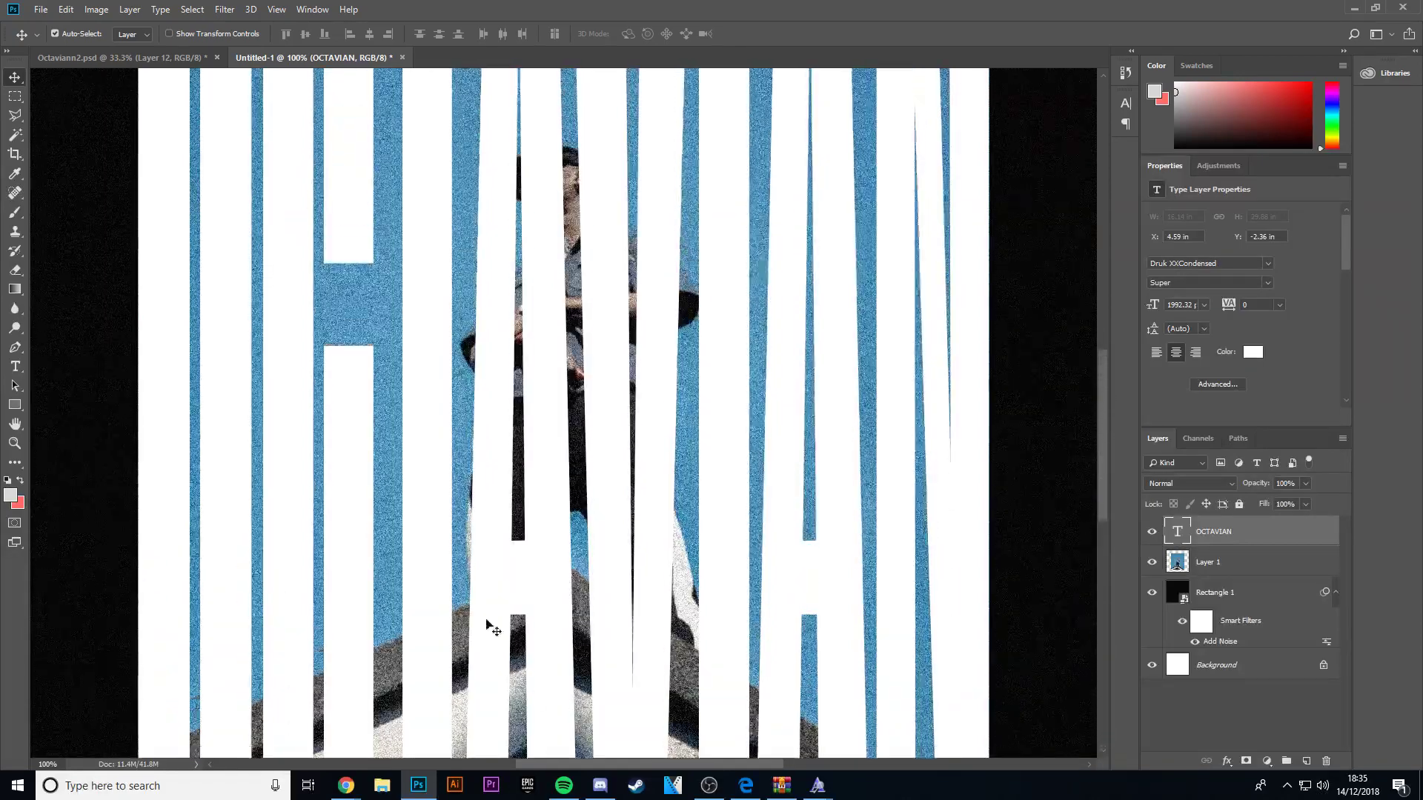
scroll(533, 413, up, 4)
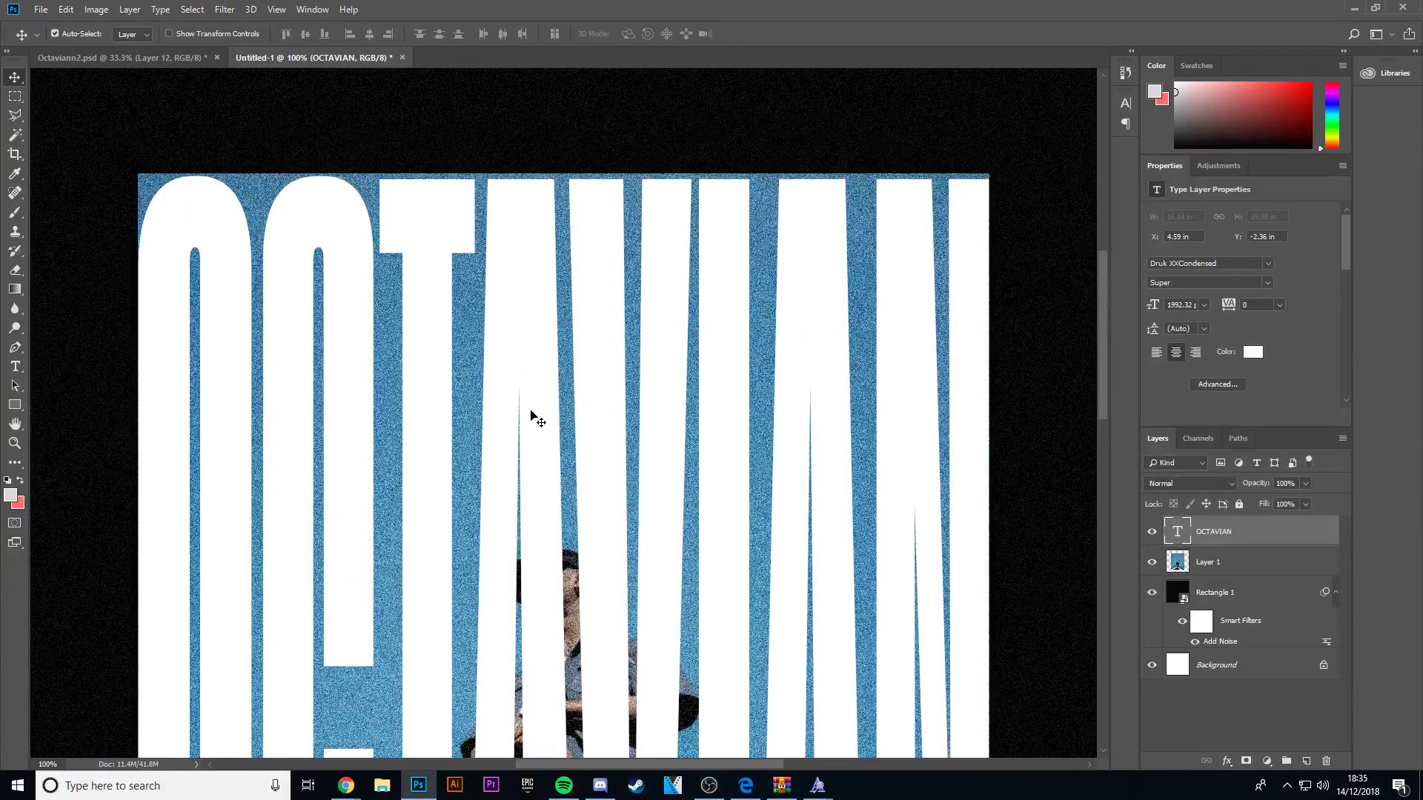
key(Up)
key(Up)
key(Up)
key(Up)
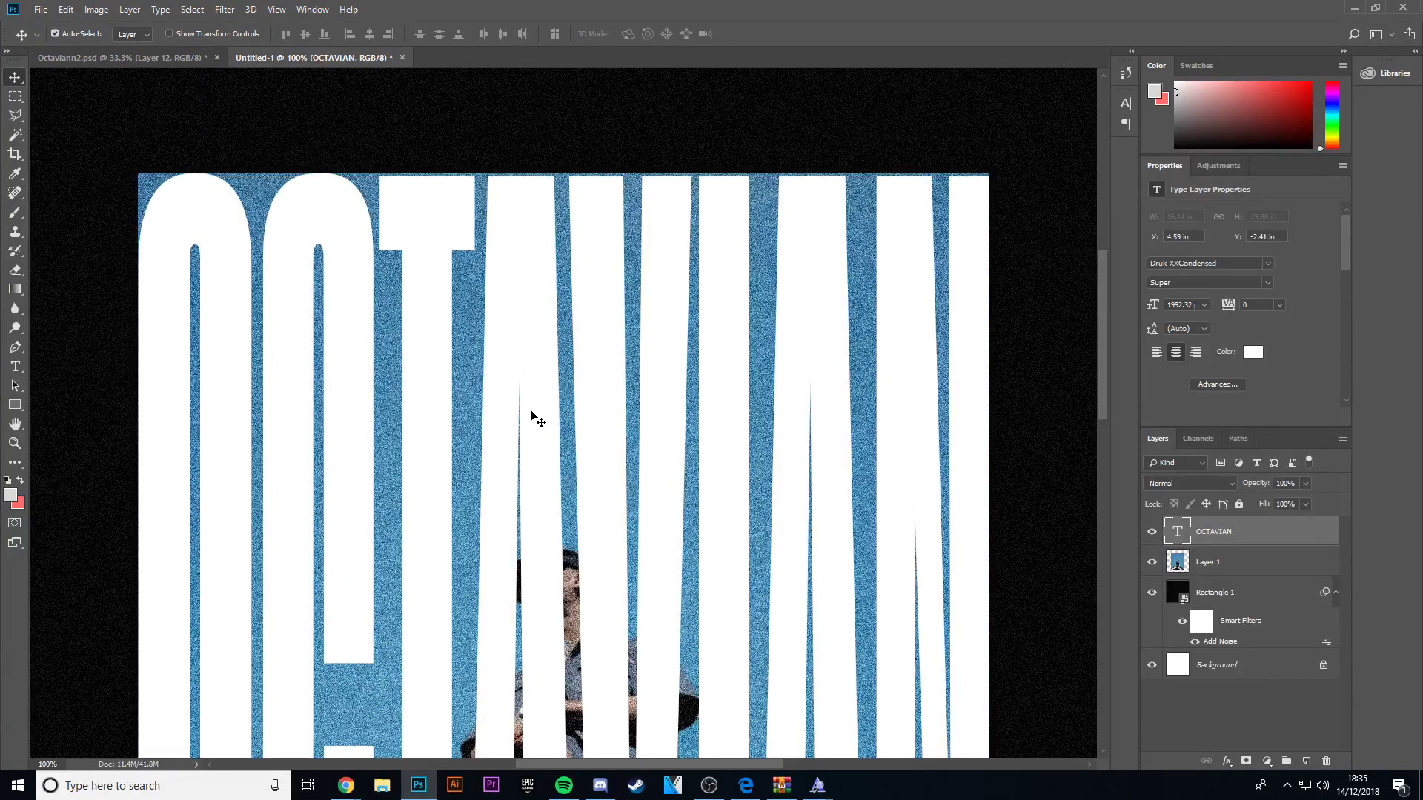
Duplicate the rooftop photo Layer 1 and move the copy above OCTAVIAN.
click(1232, 571)
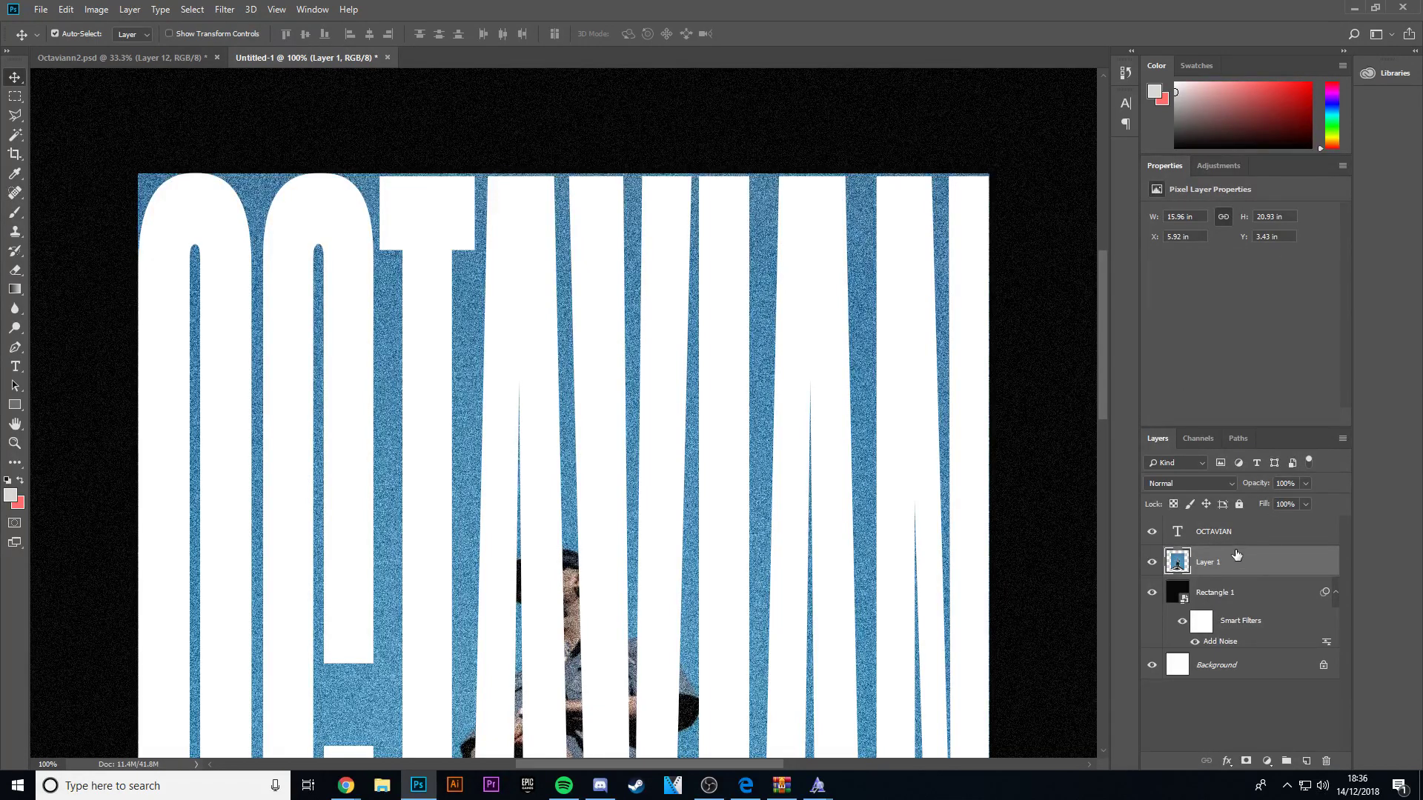
key(ctrl+j)
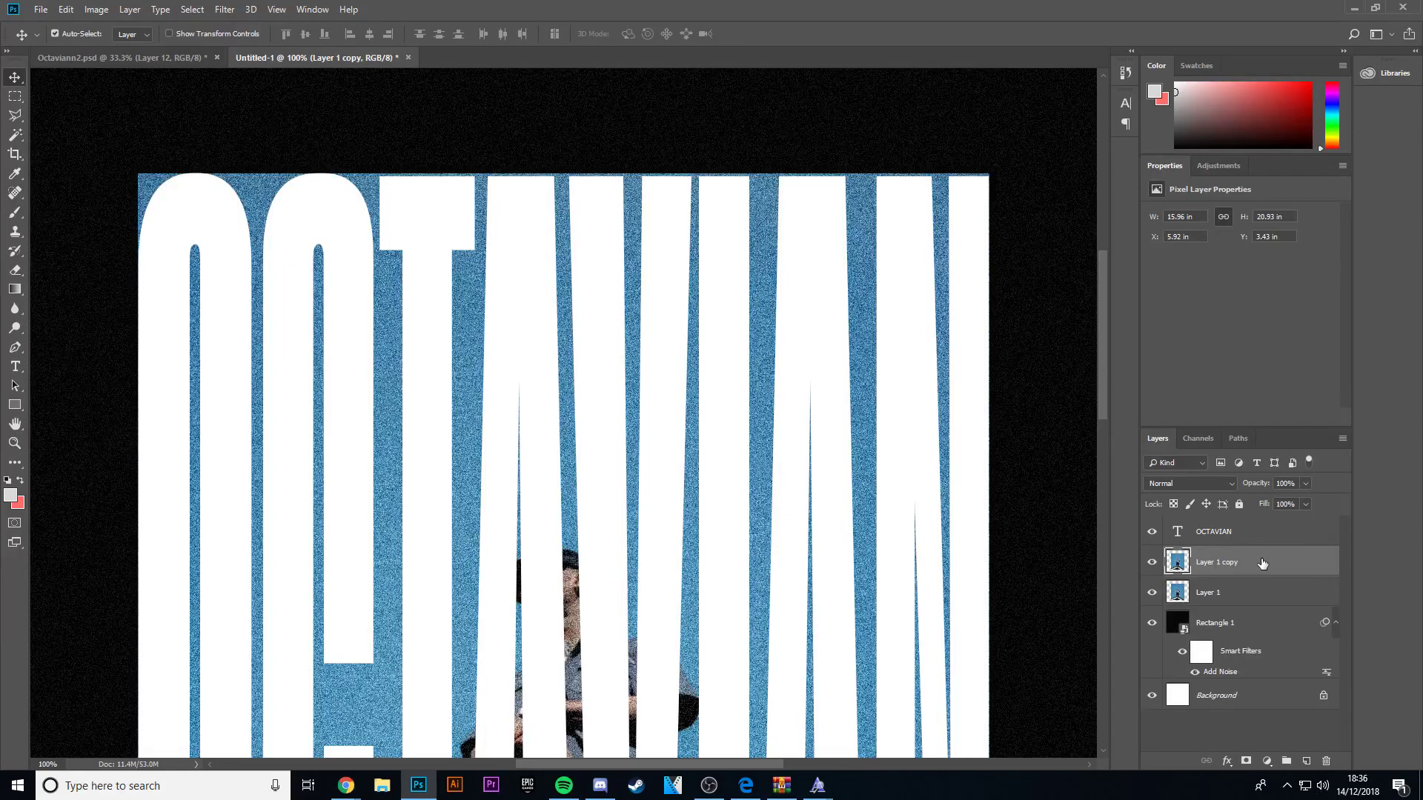
drag(1262, 563, 1238, 544)
Rasterize the OCTAVIAN type layer.
click(1248, 571)
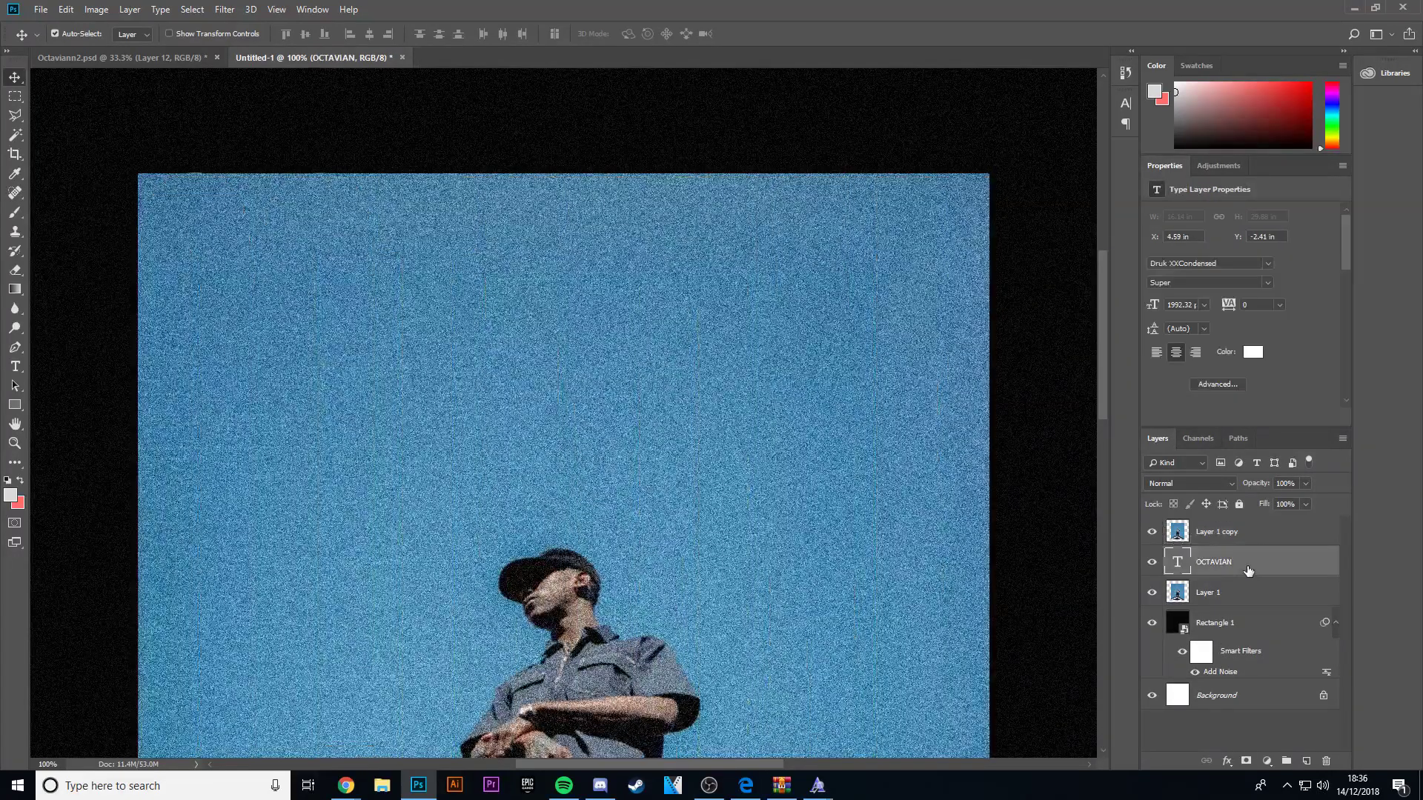
right_click(1248, 570)
click(1282, 518)
right_click(1215, 560)
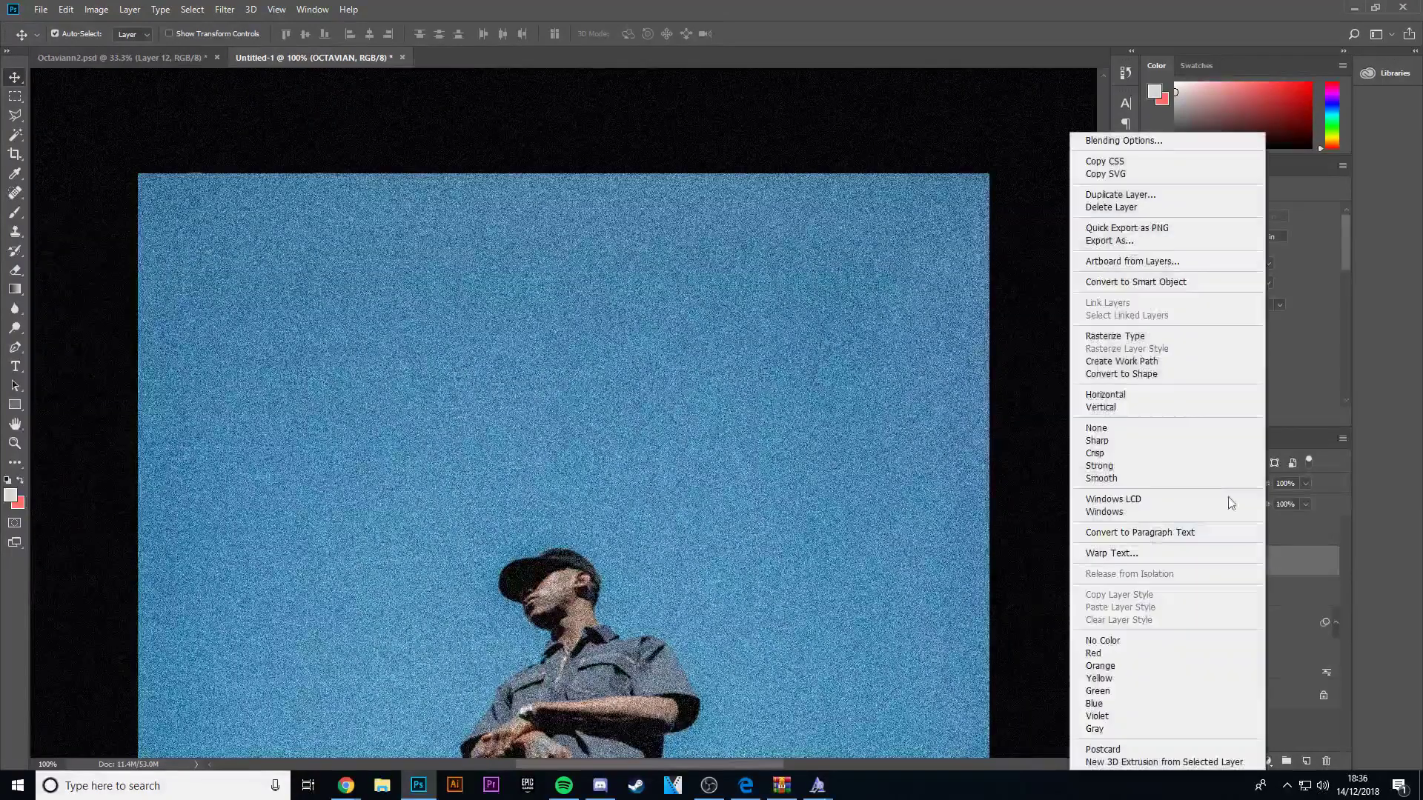
click(1126, 338)
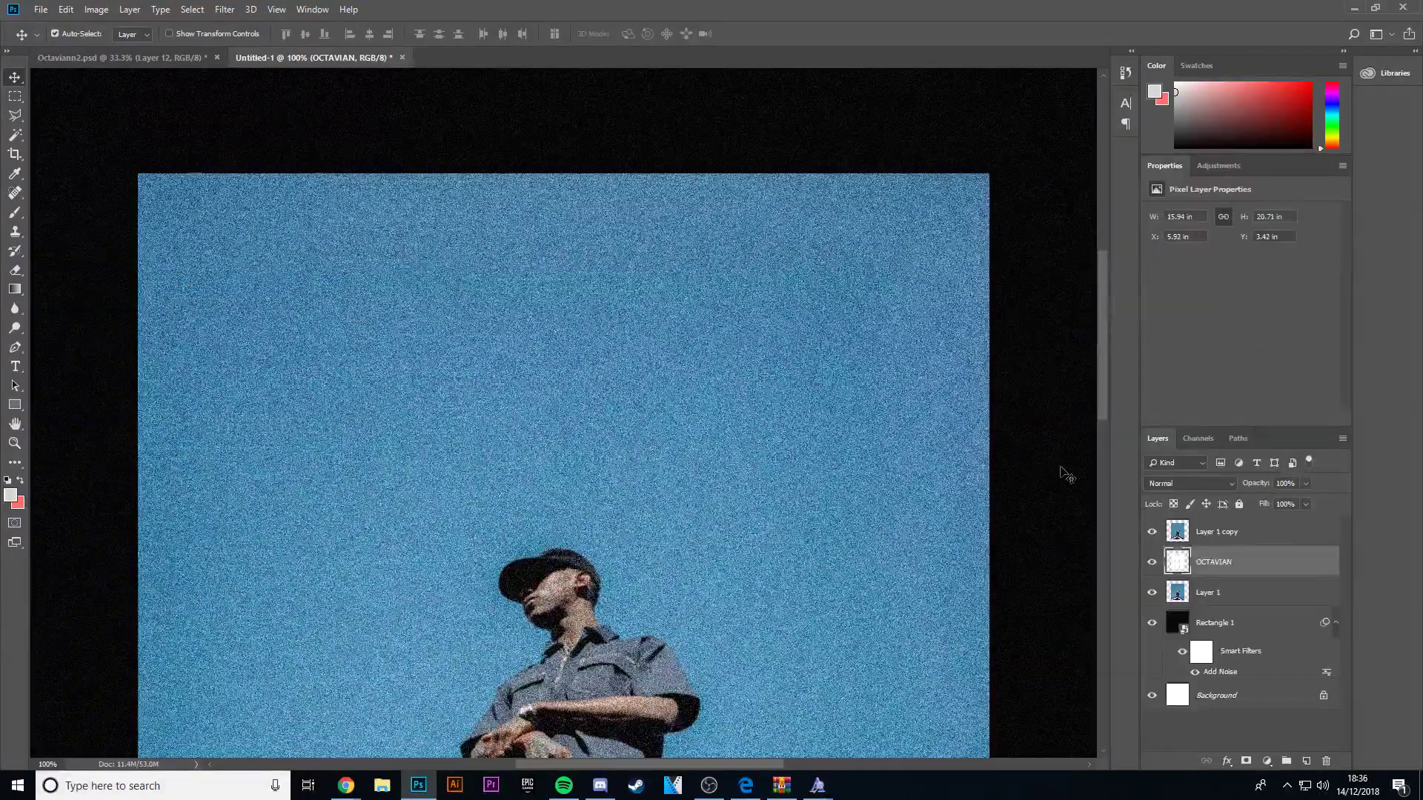
Clip Layer 1 copy to the OCTAVIAN letters and hide the original Layer 1.
click(1281, 537)
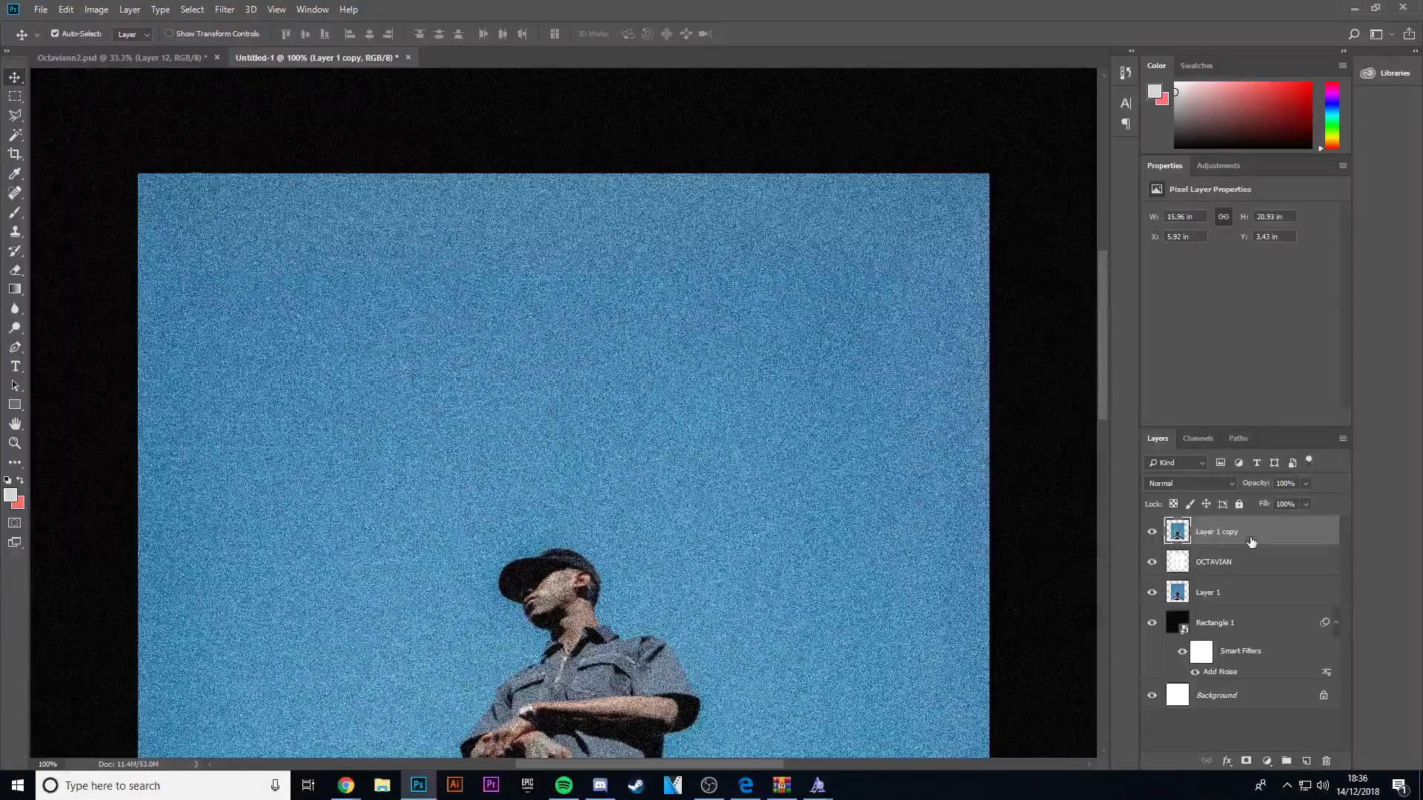
right_click(1259, 534)
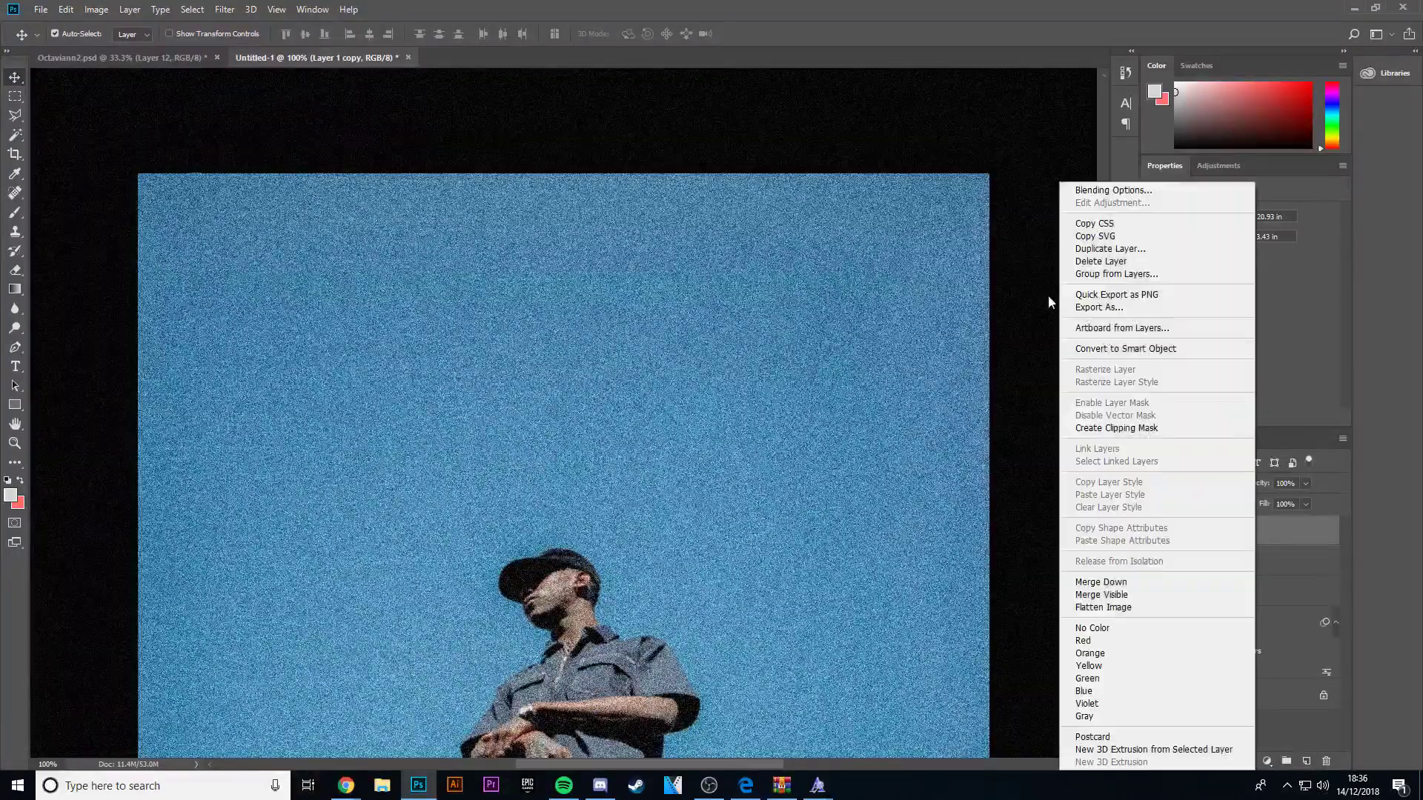
click(1121, 427)
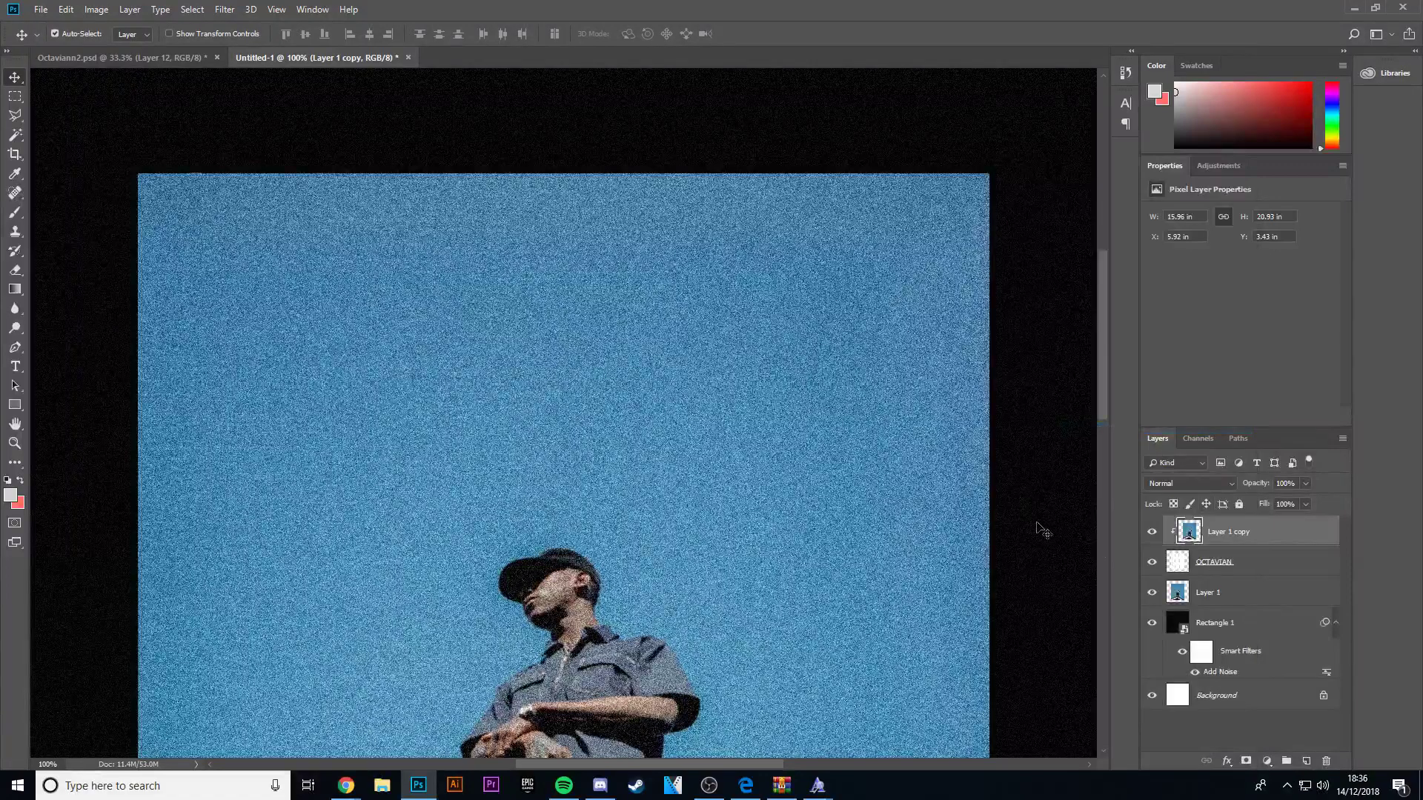
click(1151, 592)
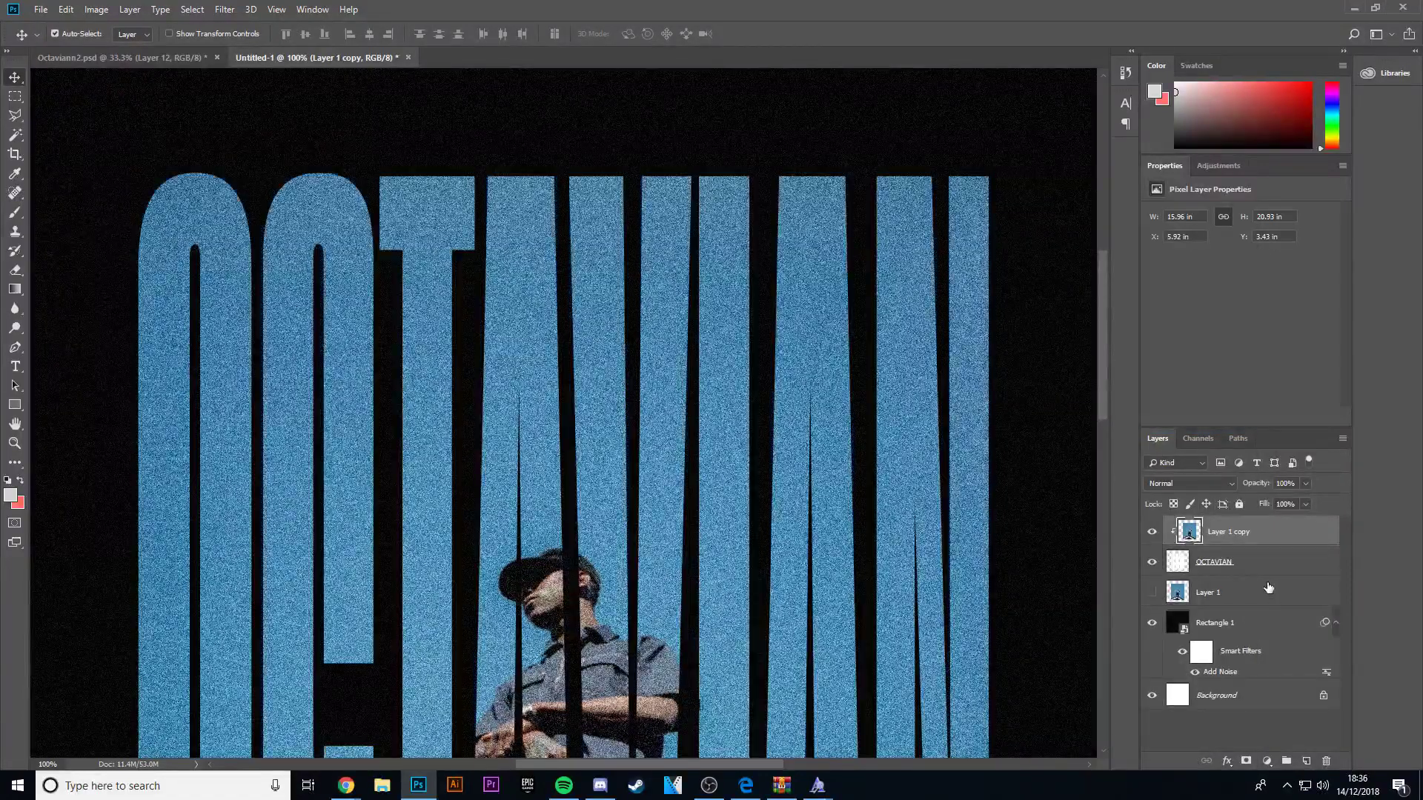
key(ctrl+minus)
key(ctrl+minus)
key(ctrl+minus)
key(ctrl+minus)
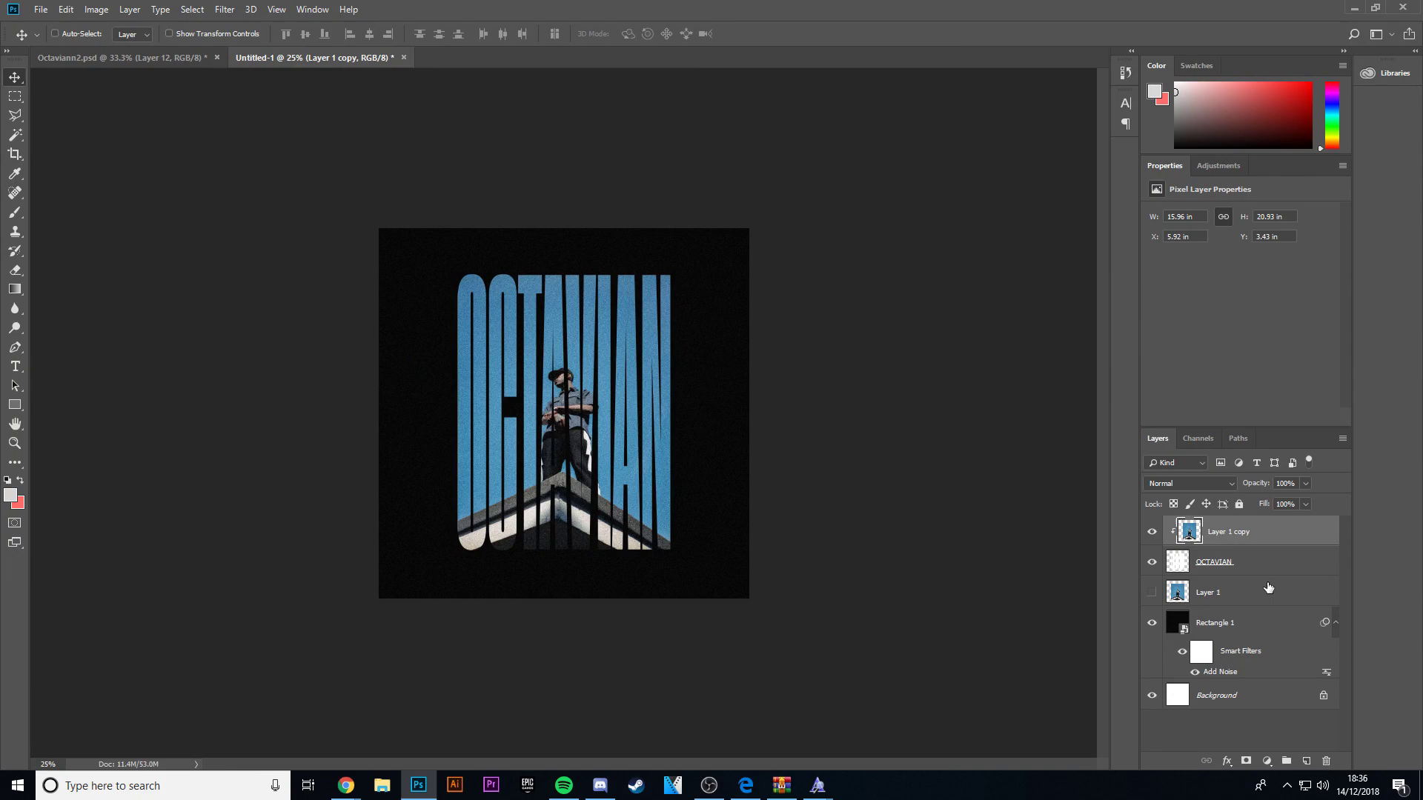
key(ctrl+plus)
key(ctrl+plus)
key(ctrl+plus)
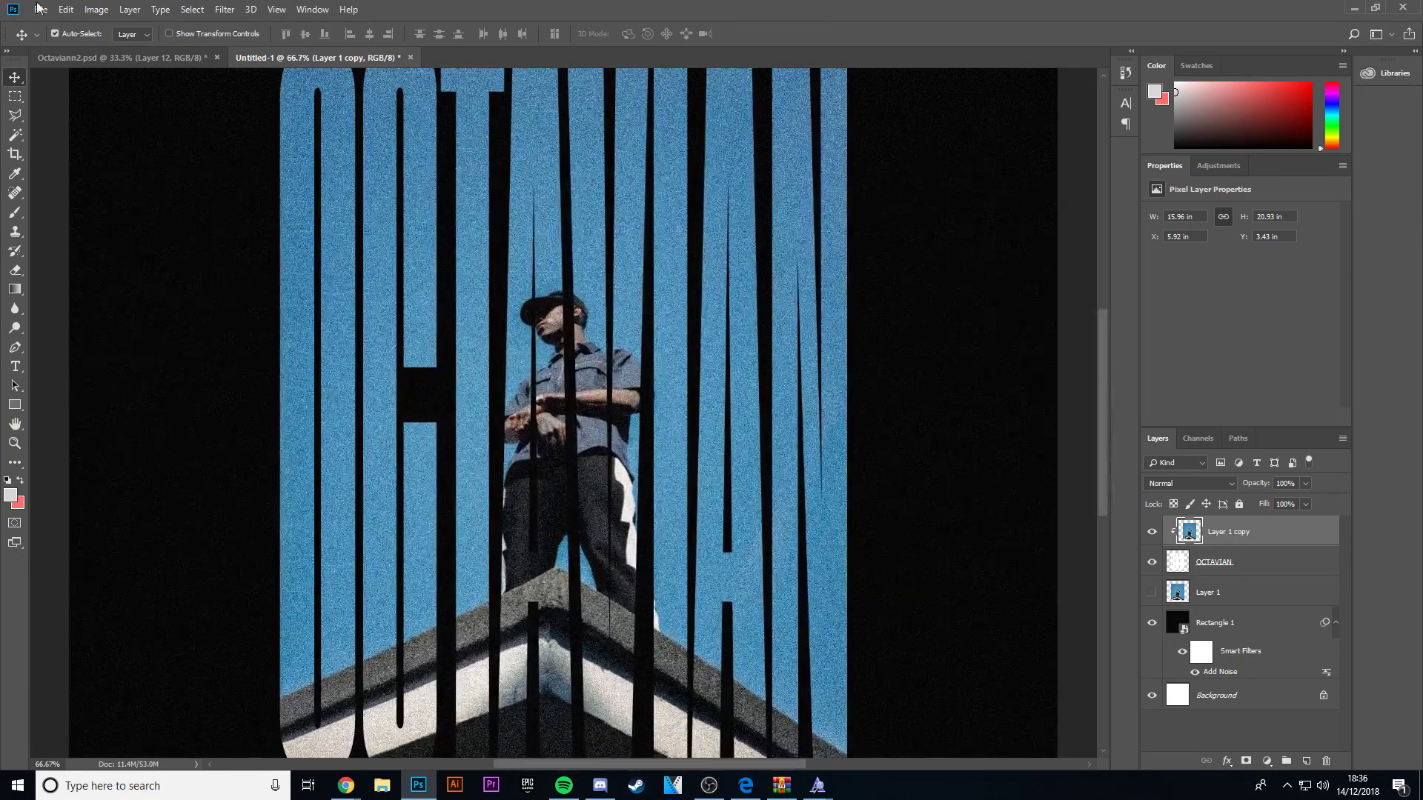
Compare against the Octaviann2.psd reference, then zoom in on the man in Untitled-1.
click(99, 54)
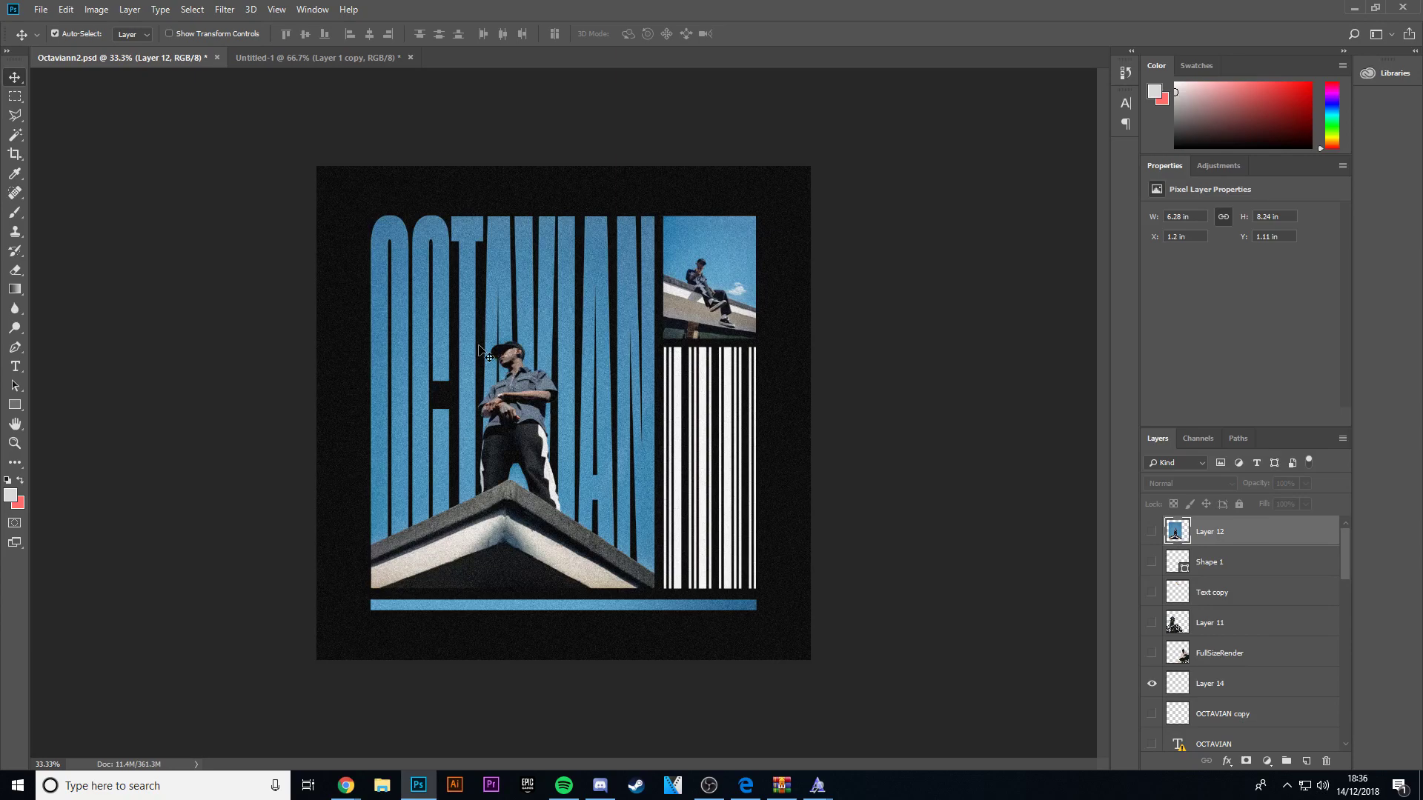
click(331, 60)
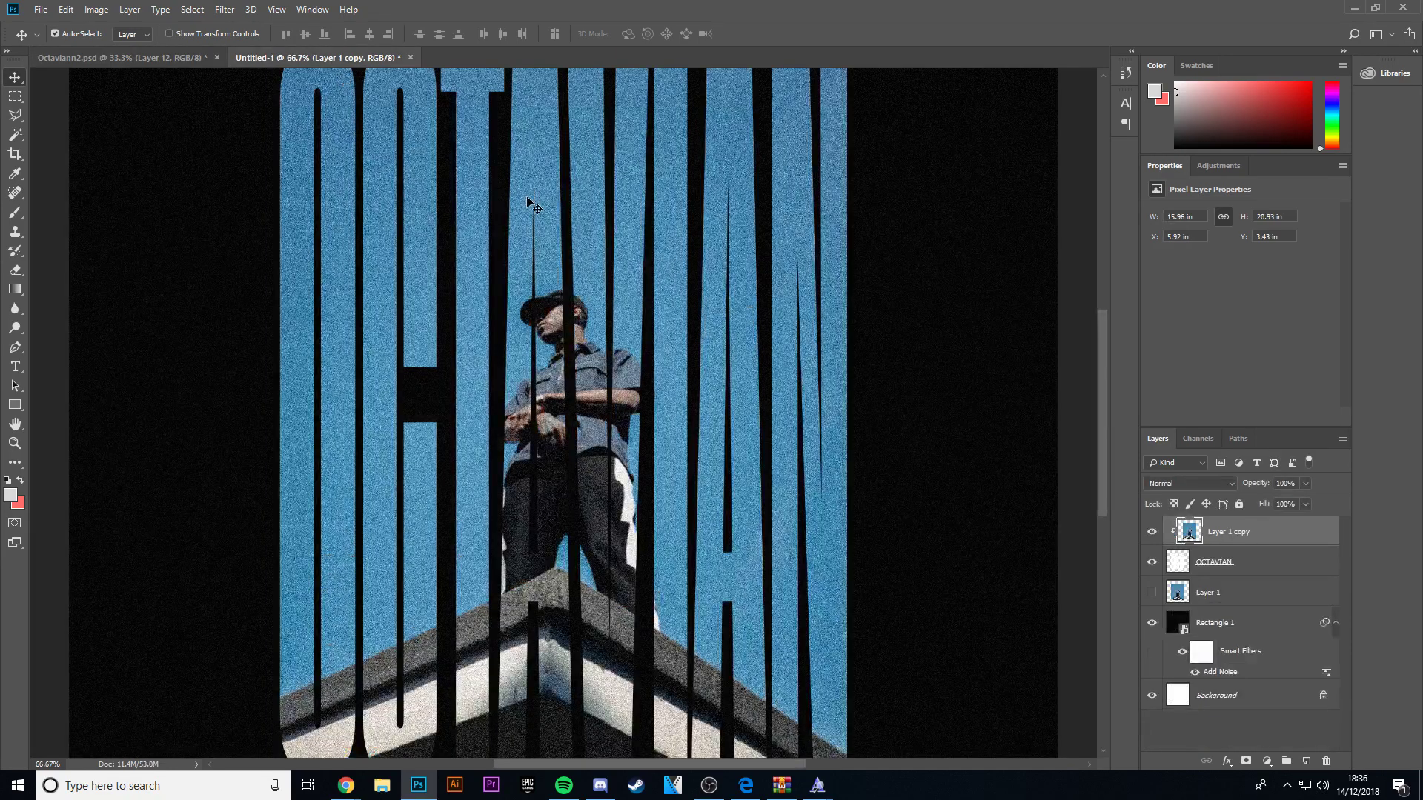
key(ctrl+plus)
key(ctrl+plus)
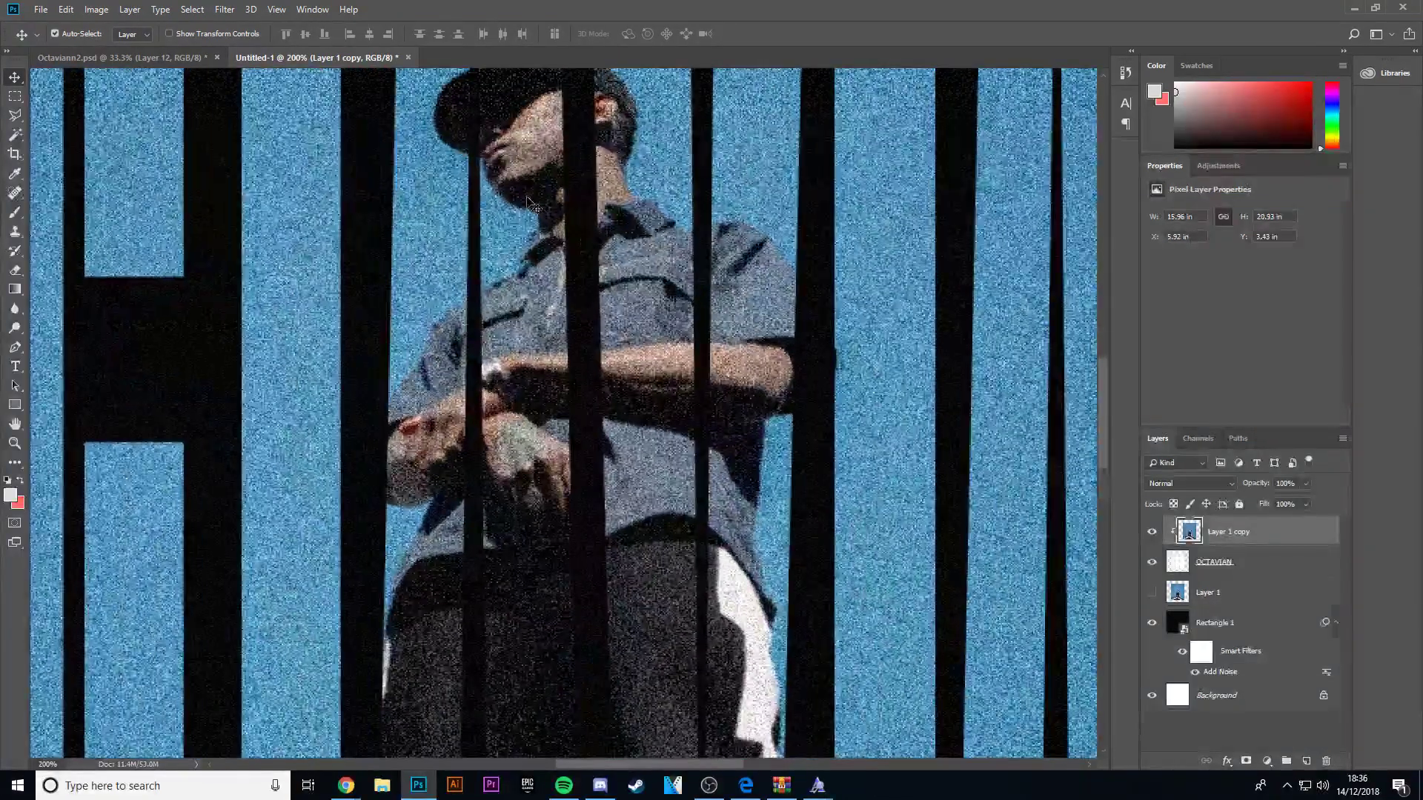
Show the original Layer 1 again at 41% opacity behind the letters.
click(1151, 592)
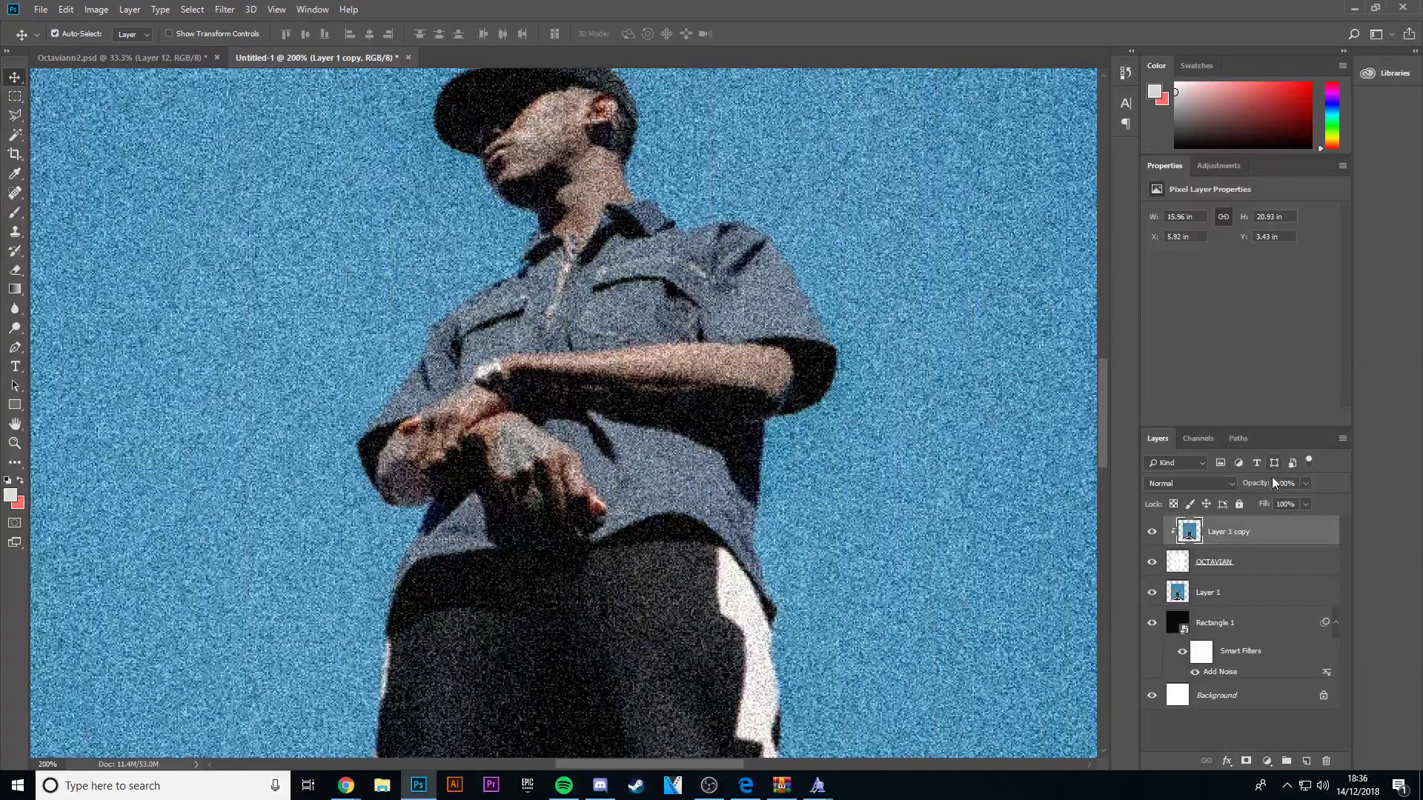
key(alt+bracketleft)
key(alt+bracketleft)
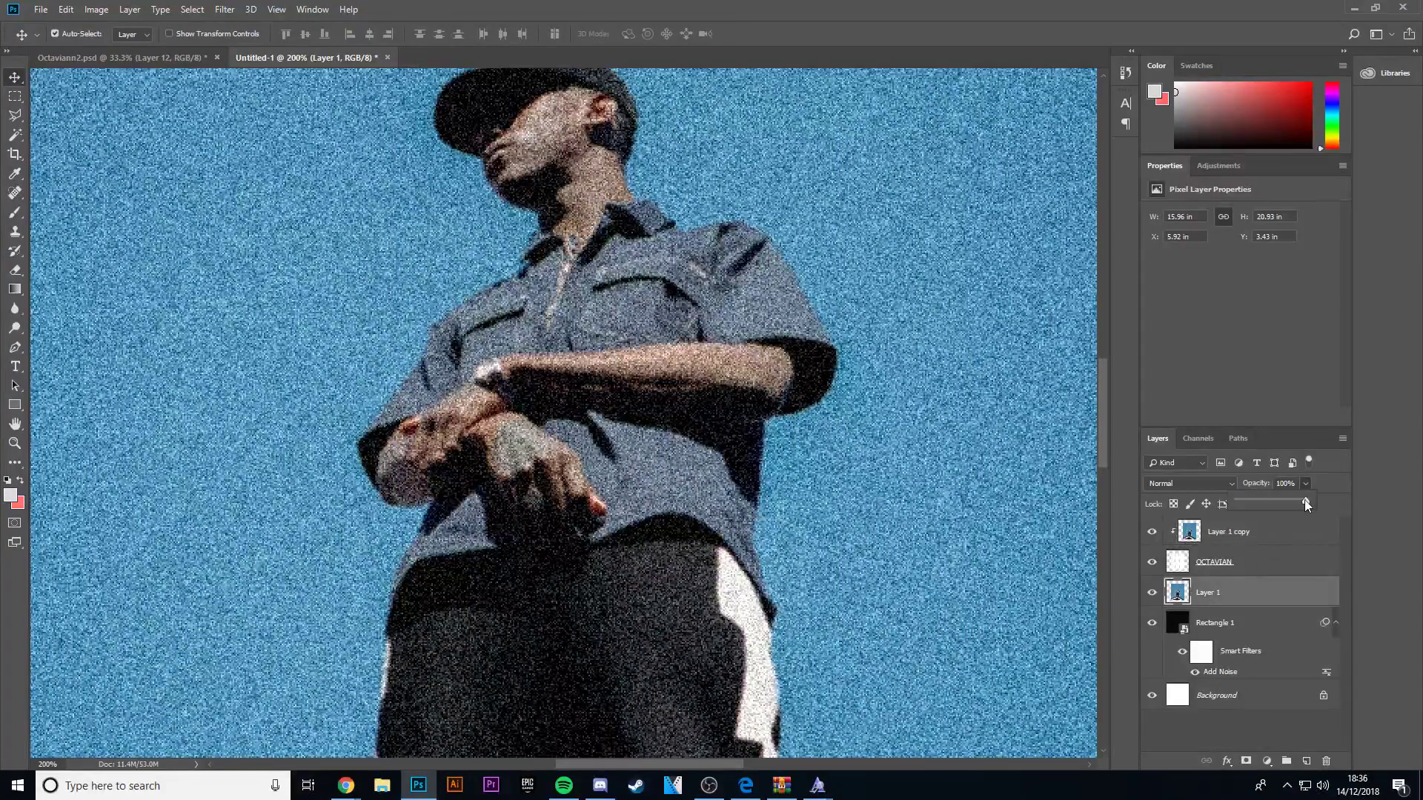
drag(1305, 504, 1268, 501)
scroll(1115, 471, down, 2)
scroll(845, 460, down, 6)
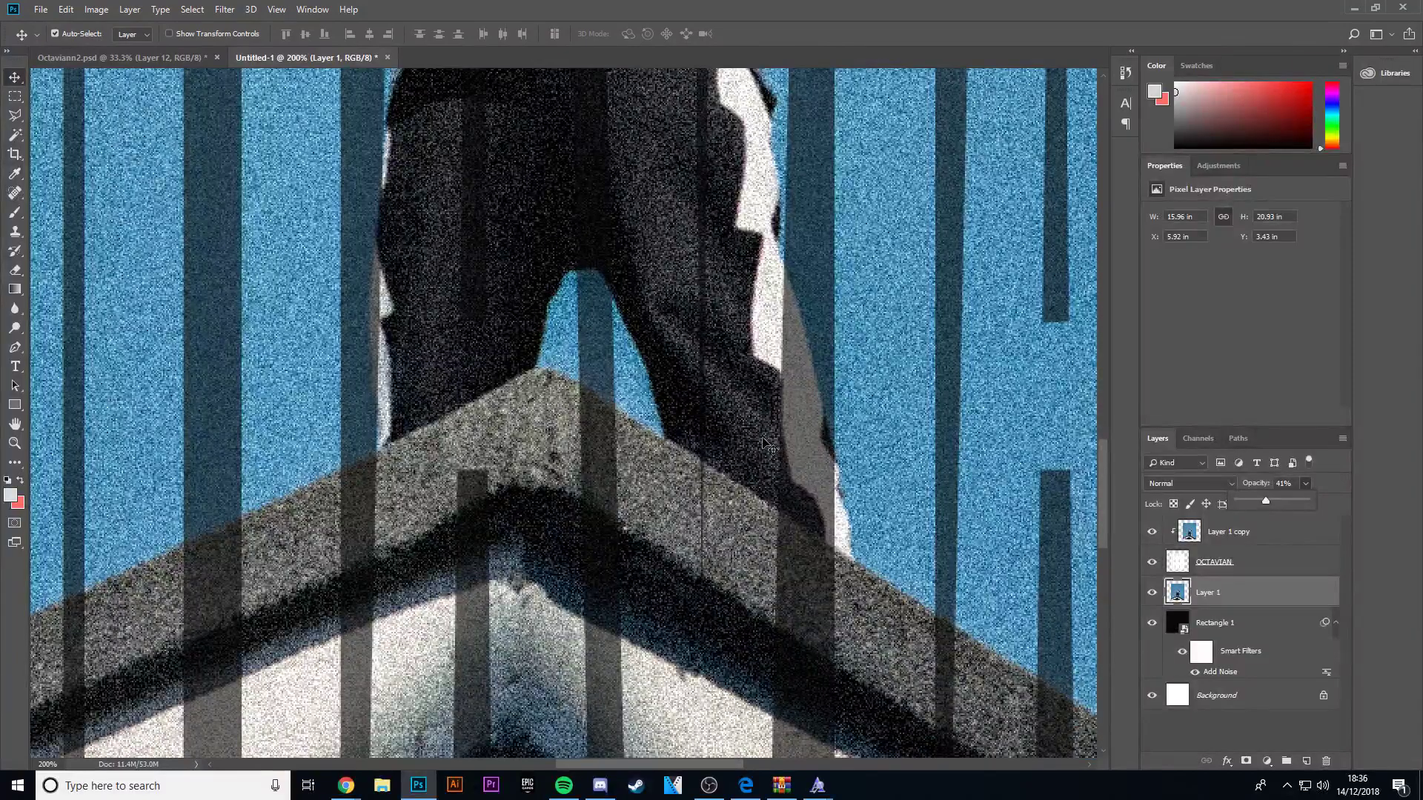
scroll(765, 445, down, 4)
scroll(766, 444, up, 2)
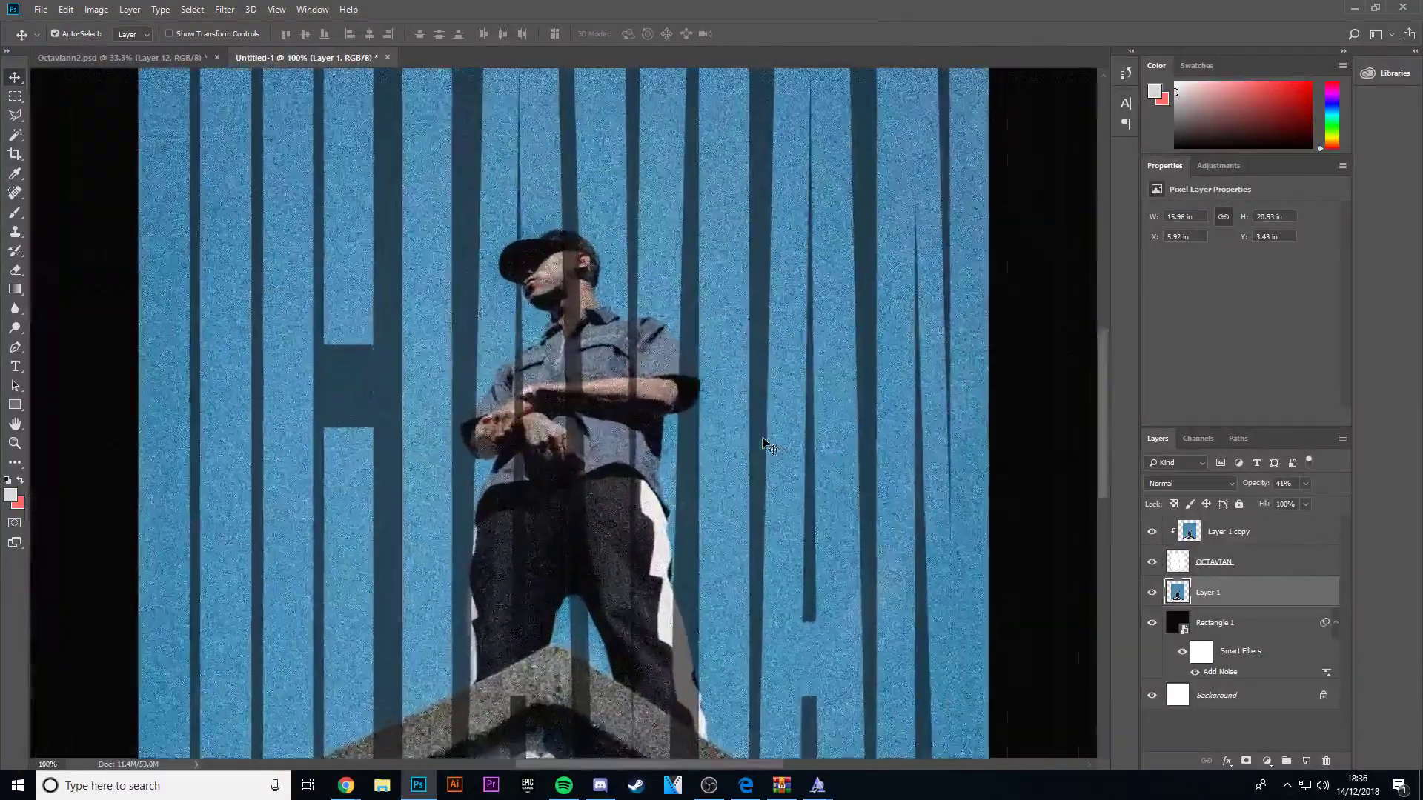
scroll(768, 445, down, 8)
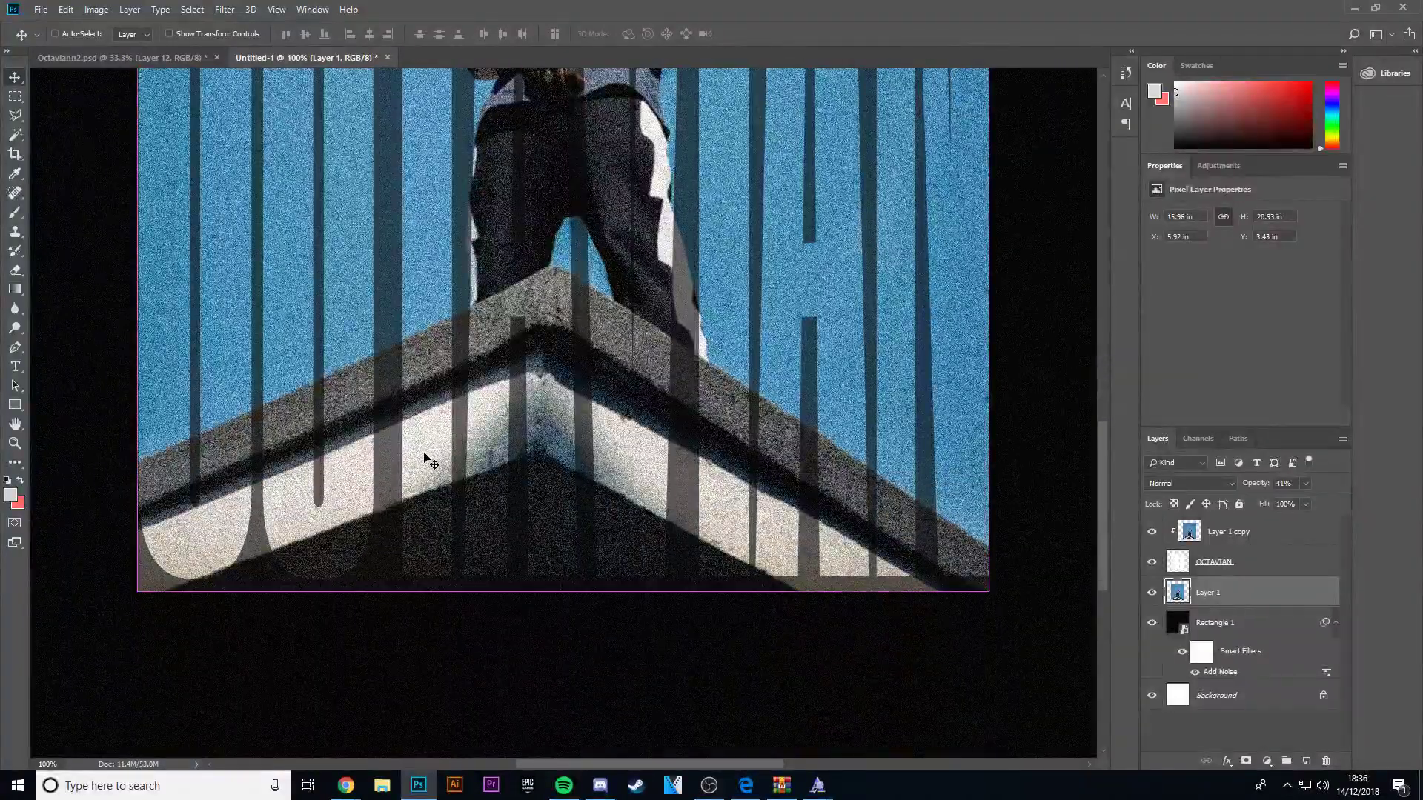
scroll(430, 461, up, 1)
drag(609, 761, 502, 763)
Start a red Pen-tool shape from the photo's left edge along the roof.
click(16, 117)
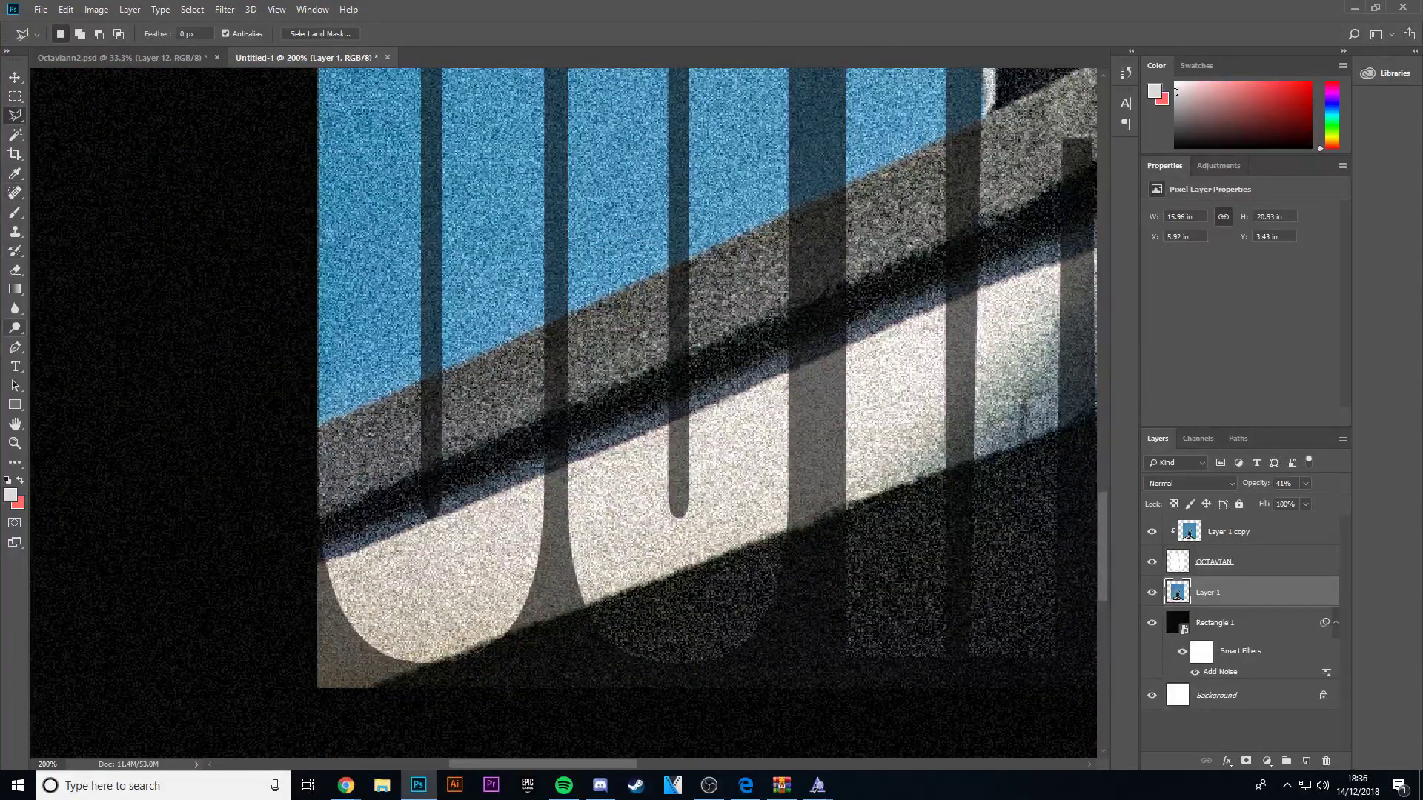
click(15, 347)
click(312, 429)
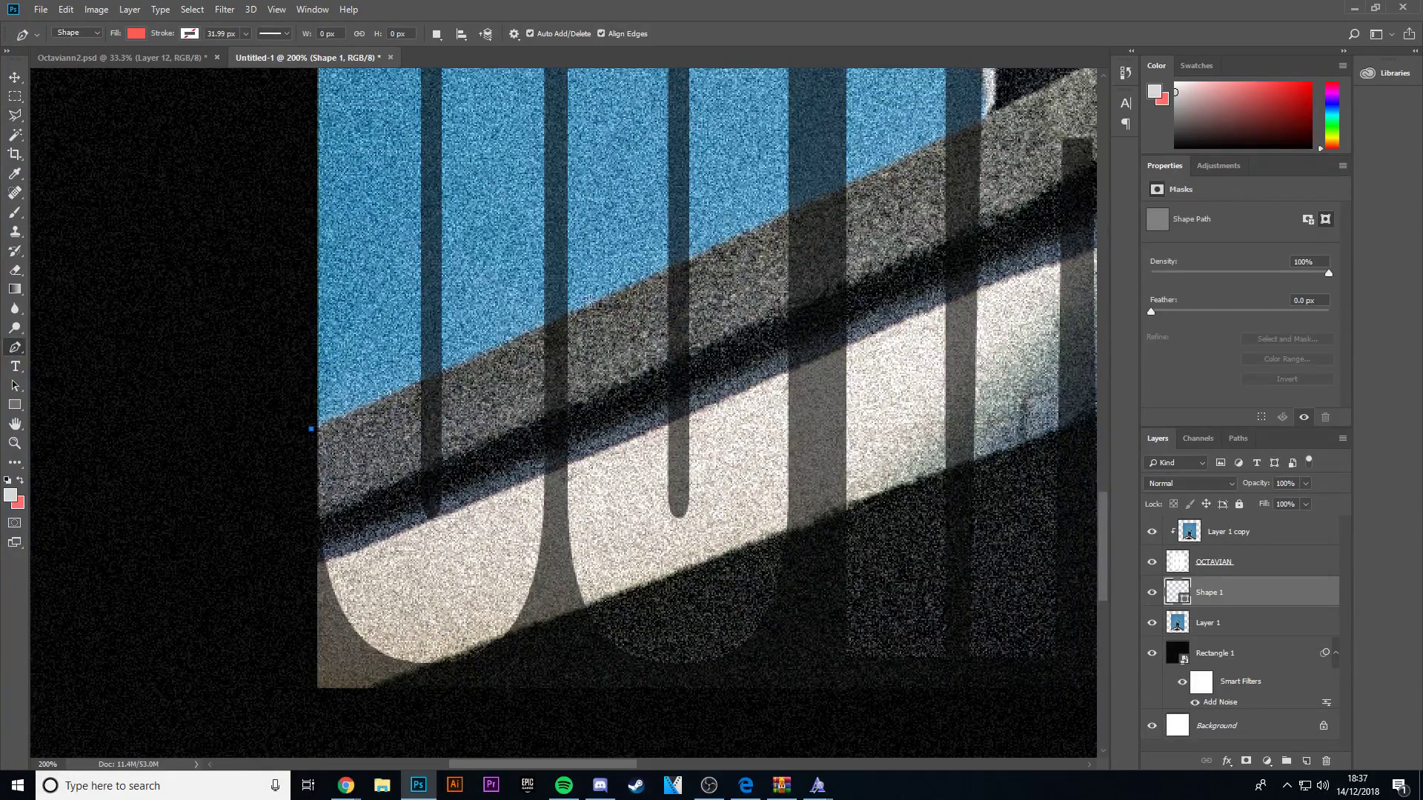
scroll(1020, 246, up, 4)
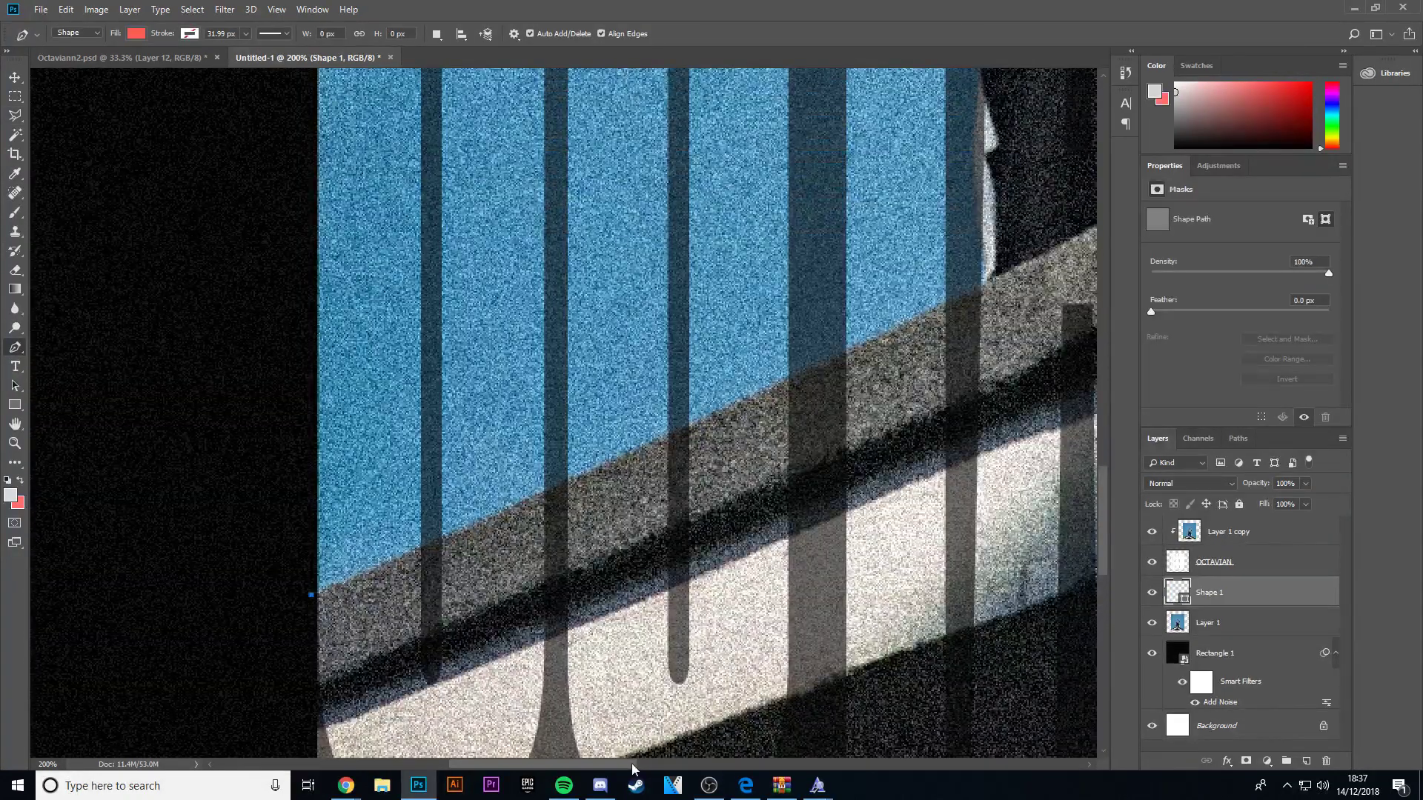
scroll(771, 349, right, 5)
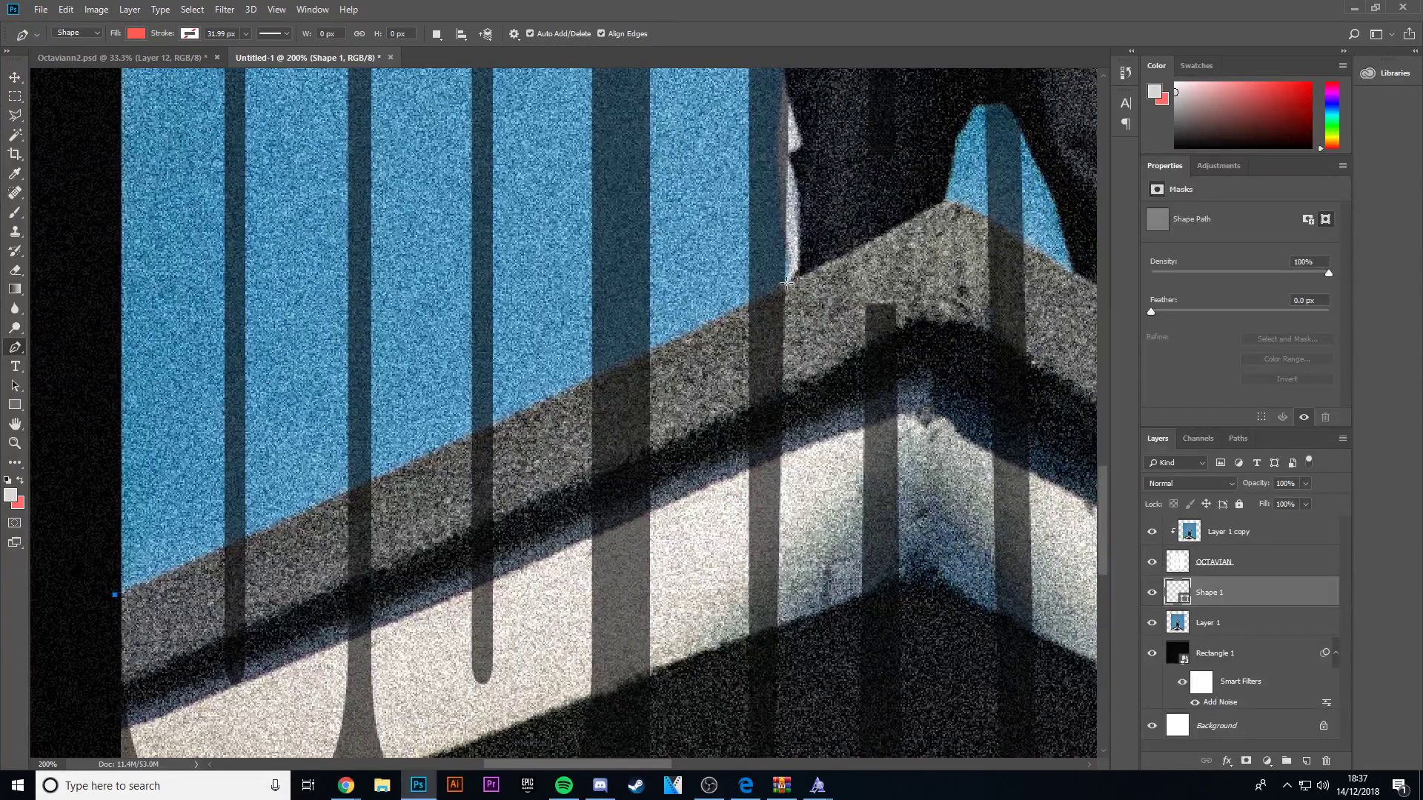
click(786, 282)
drag(786, 282, 723, 316)
Extend the red shape up the roof edge and zoom out to check it.
drag(786, 282, 780, 223)
click(777, 209)
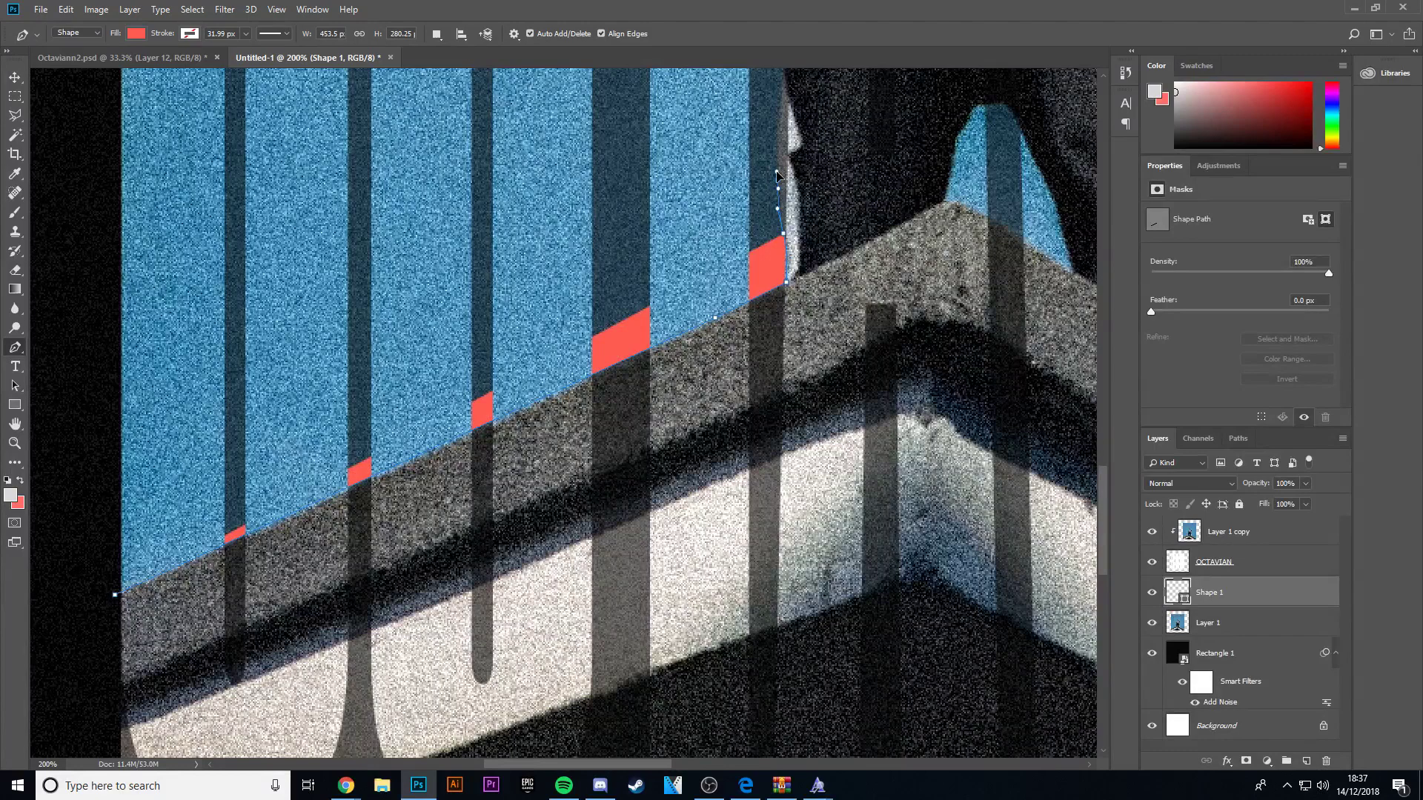
click(776, 172)
click(777, 135)
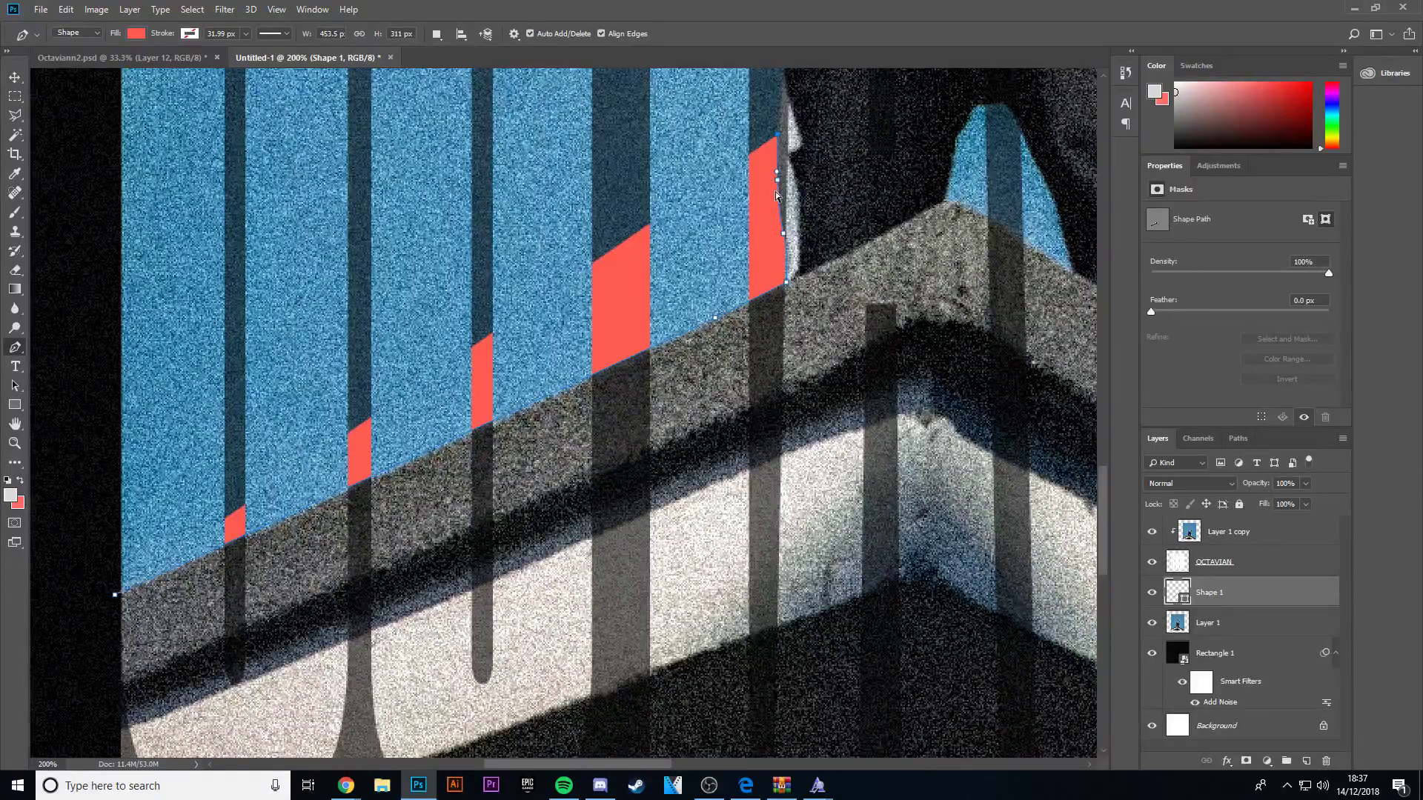
key(ctrl+minus)
key(ctrl+minus)
key(ctrl+minus)
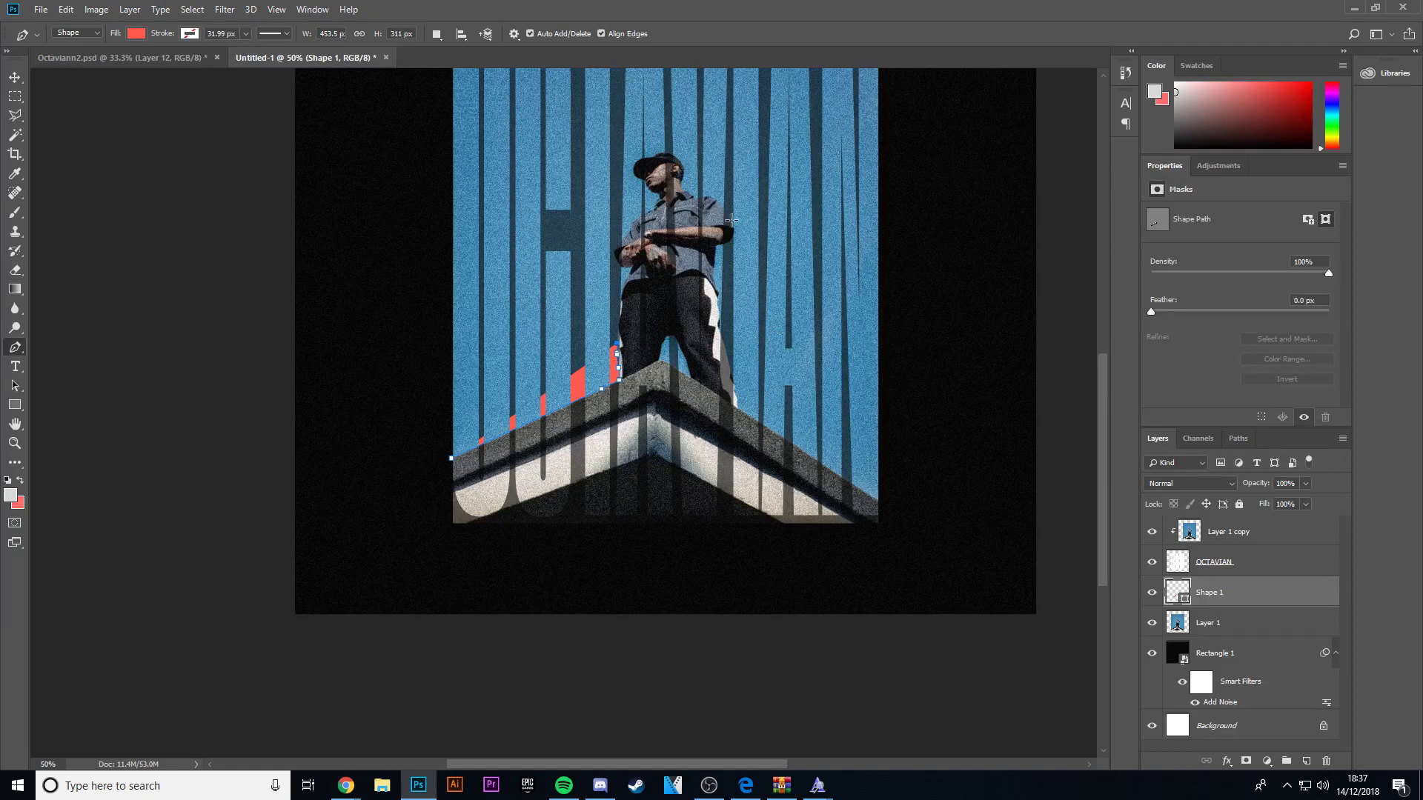
scroll(677, 545, up, 3)
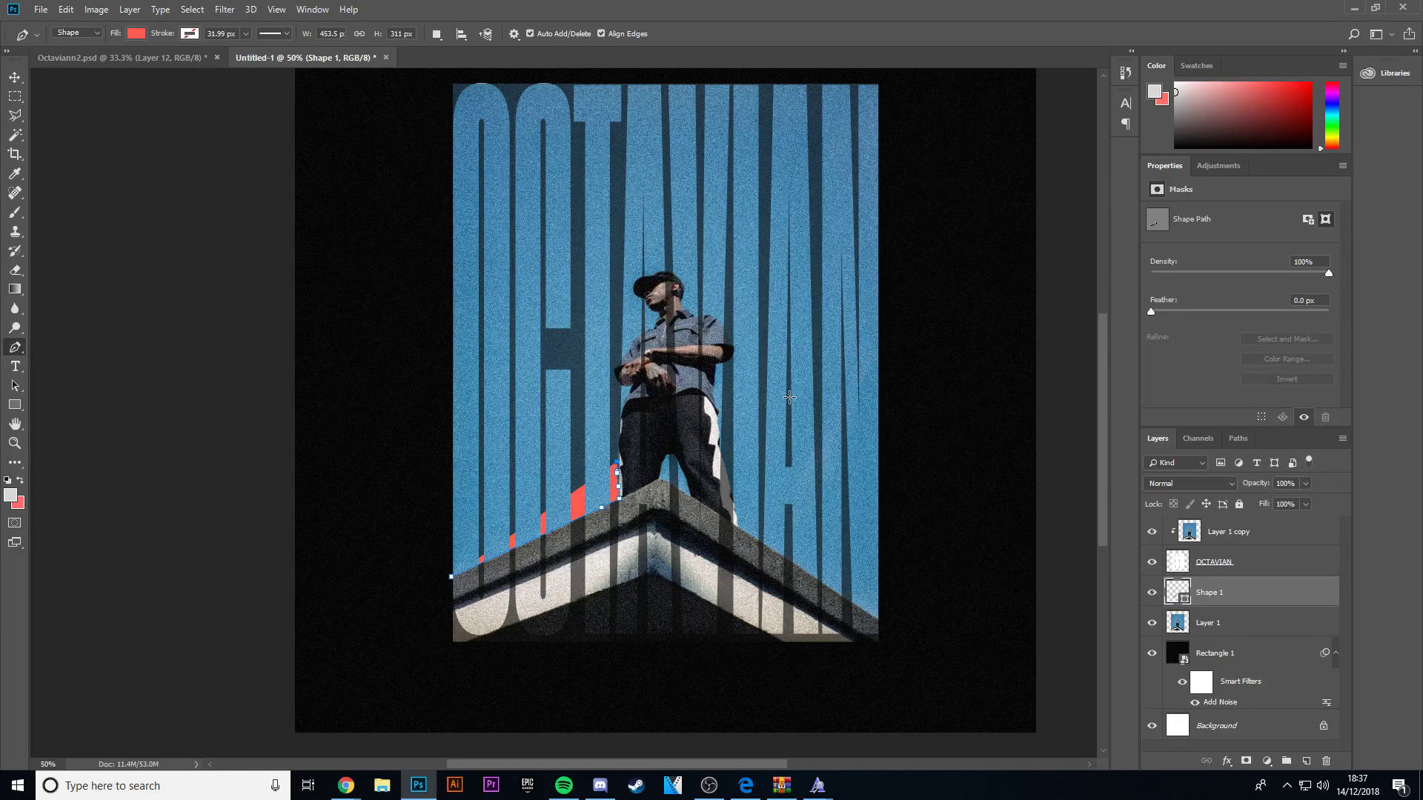
click(118, 58)
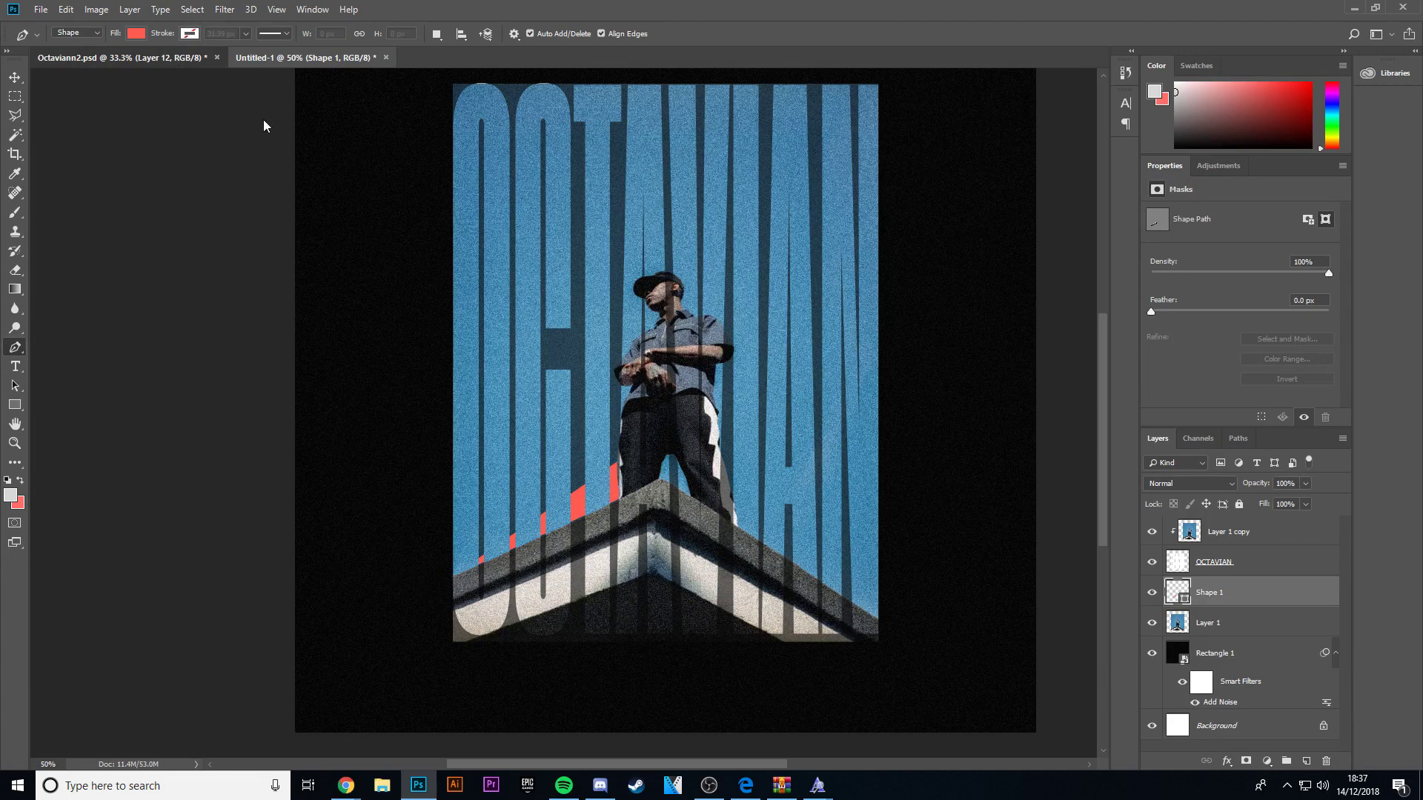
Select the top-right photo, noisy background and barcode stripes layers on the reference cover.
click(15, 78)
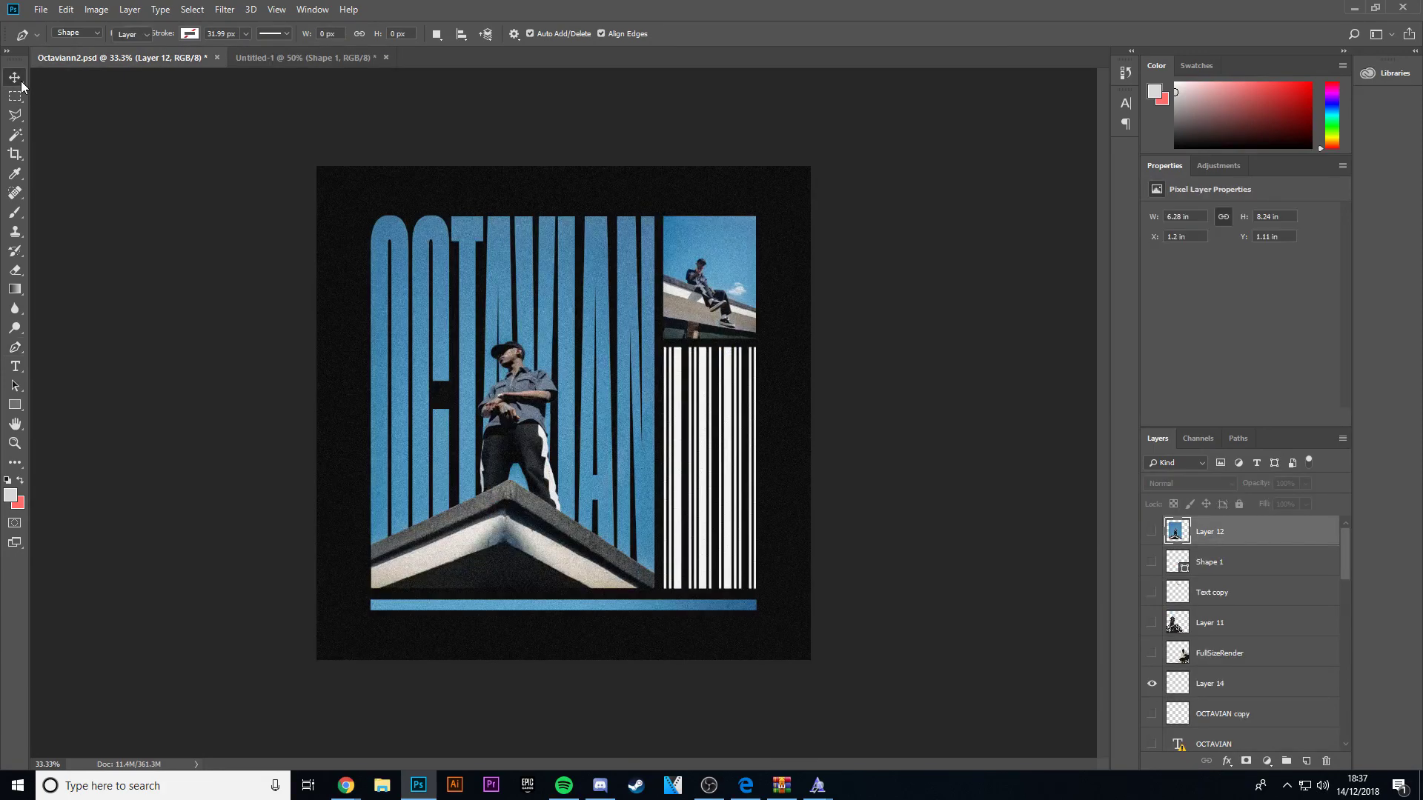
click(706, 316)
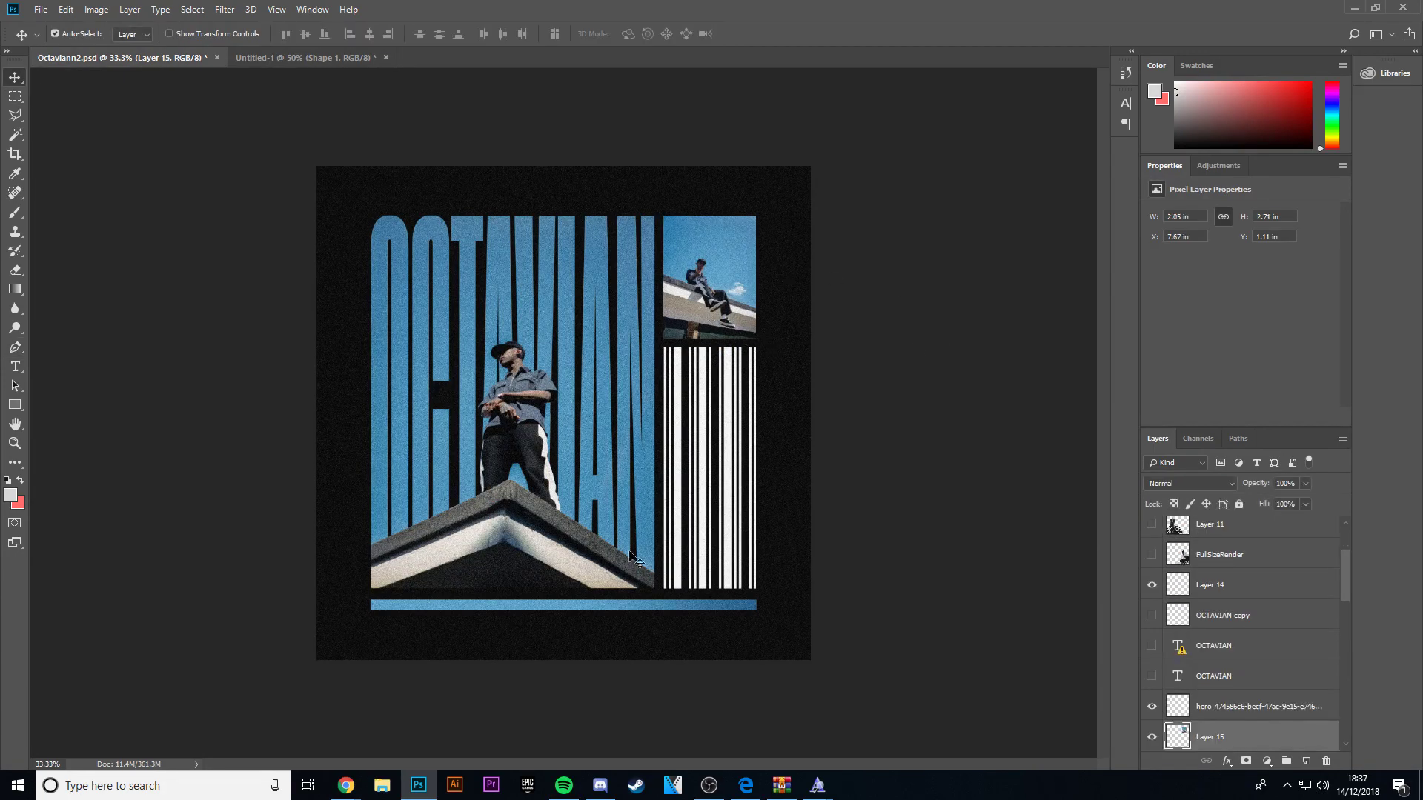
click(597, 618)
click(684, 519)
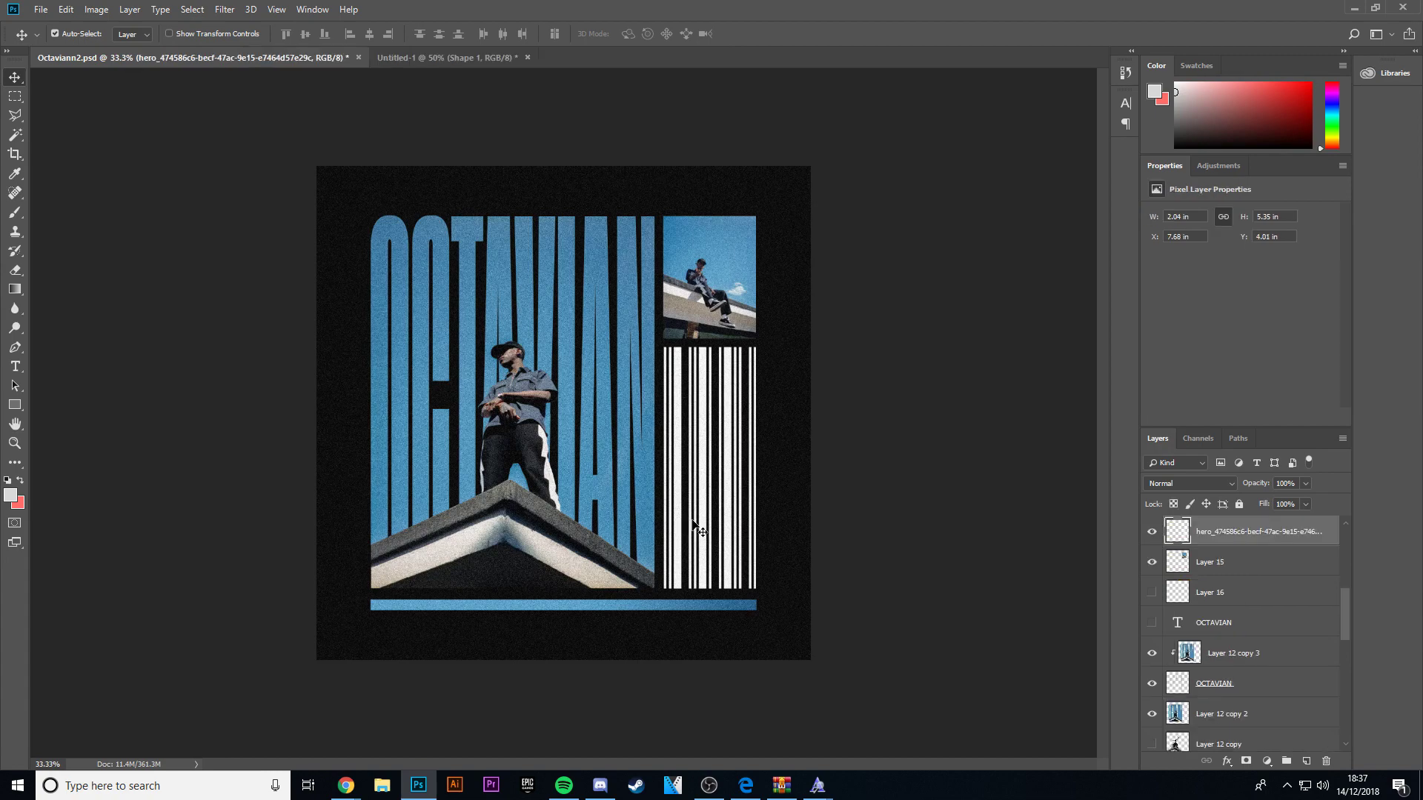
click(393, 57)
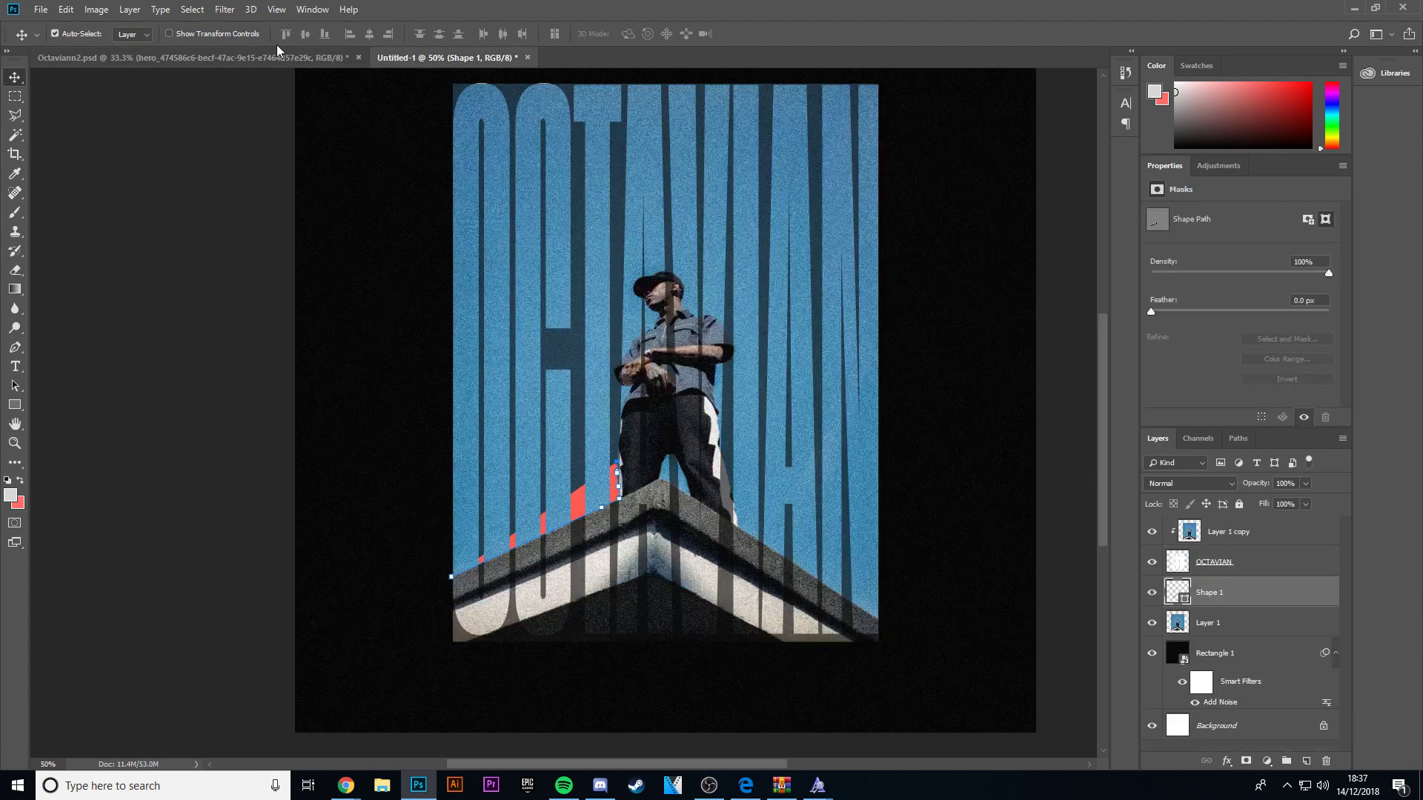
click(271, 59)
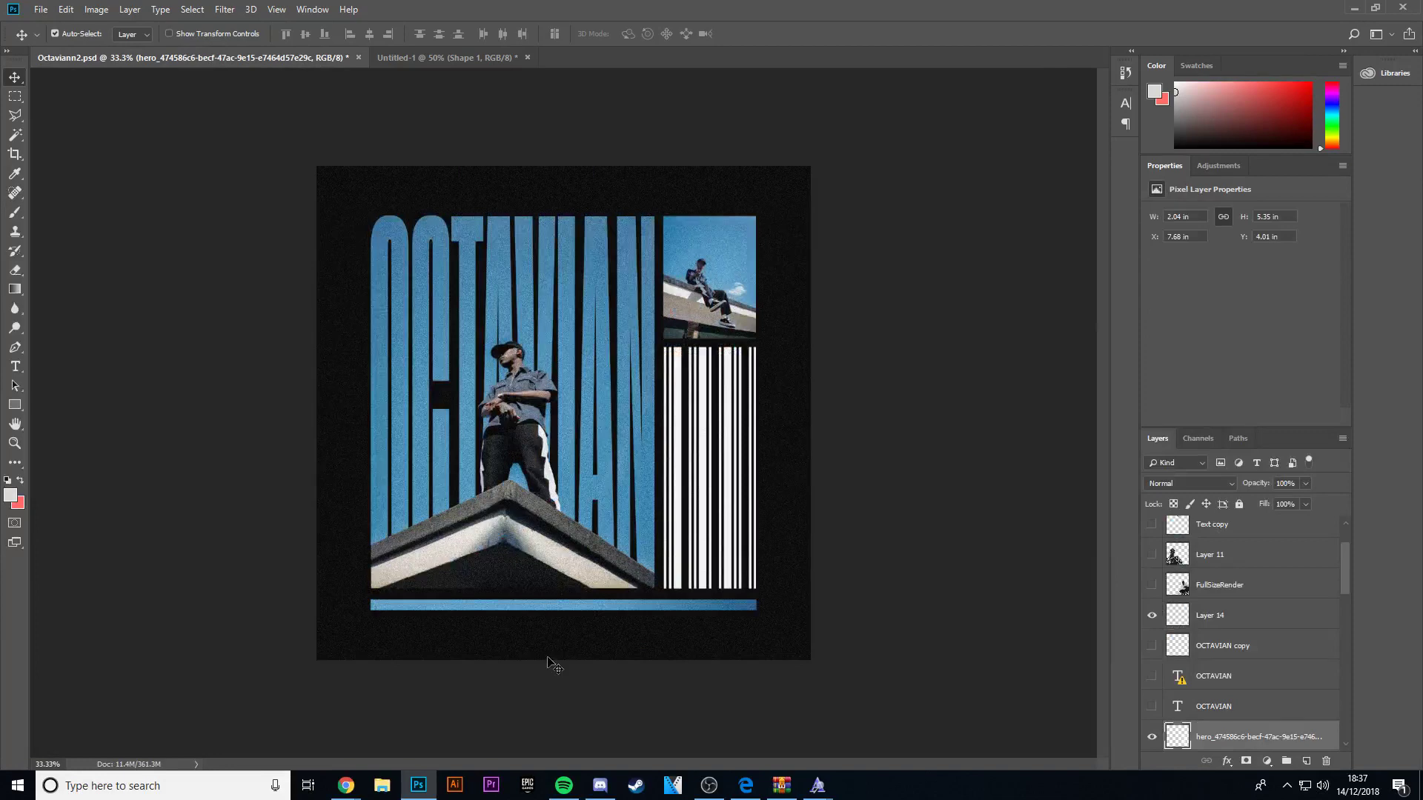
Select the blue gradient bar and black background layers, then zoom in on the bar.
click(532, 609)
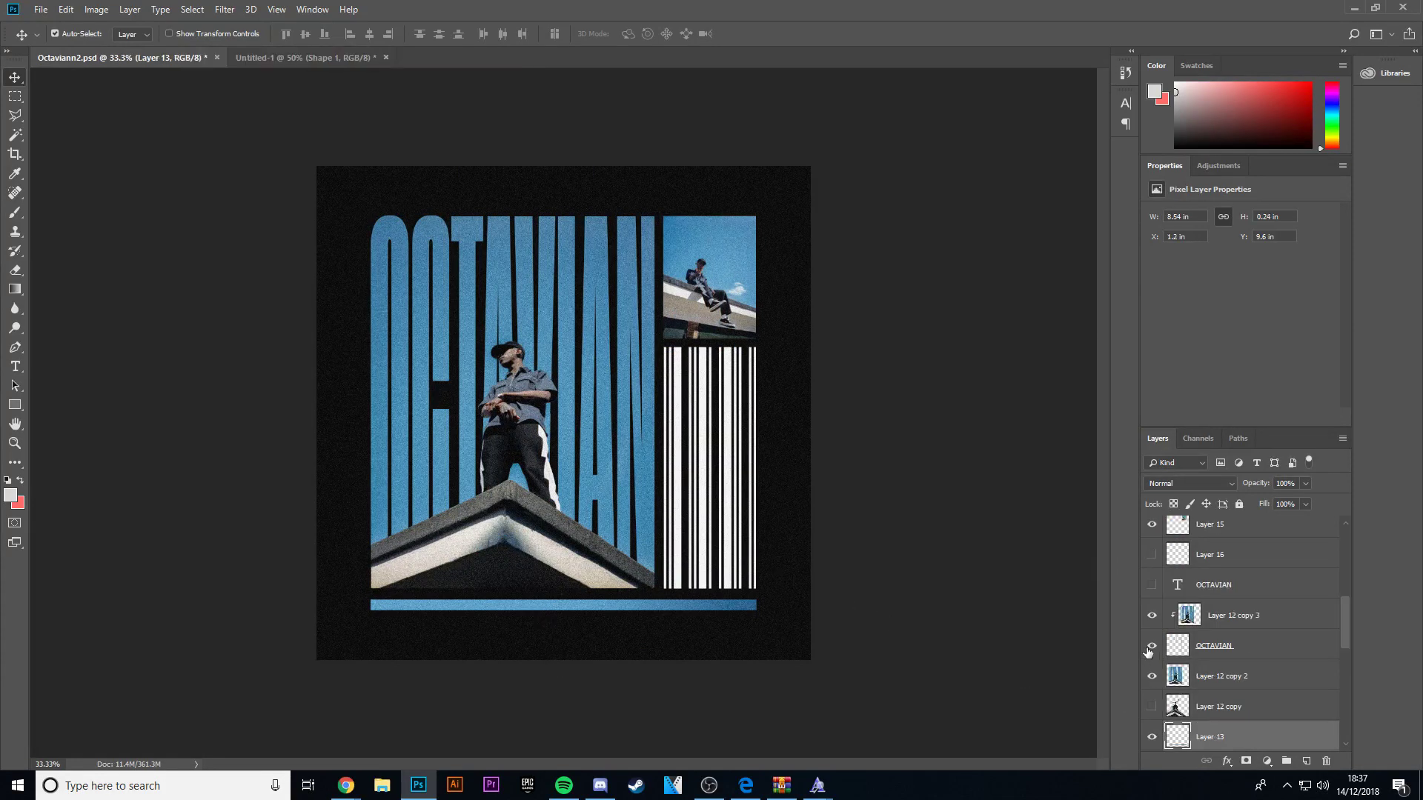
click(712, 480)
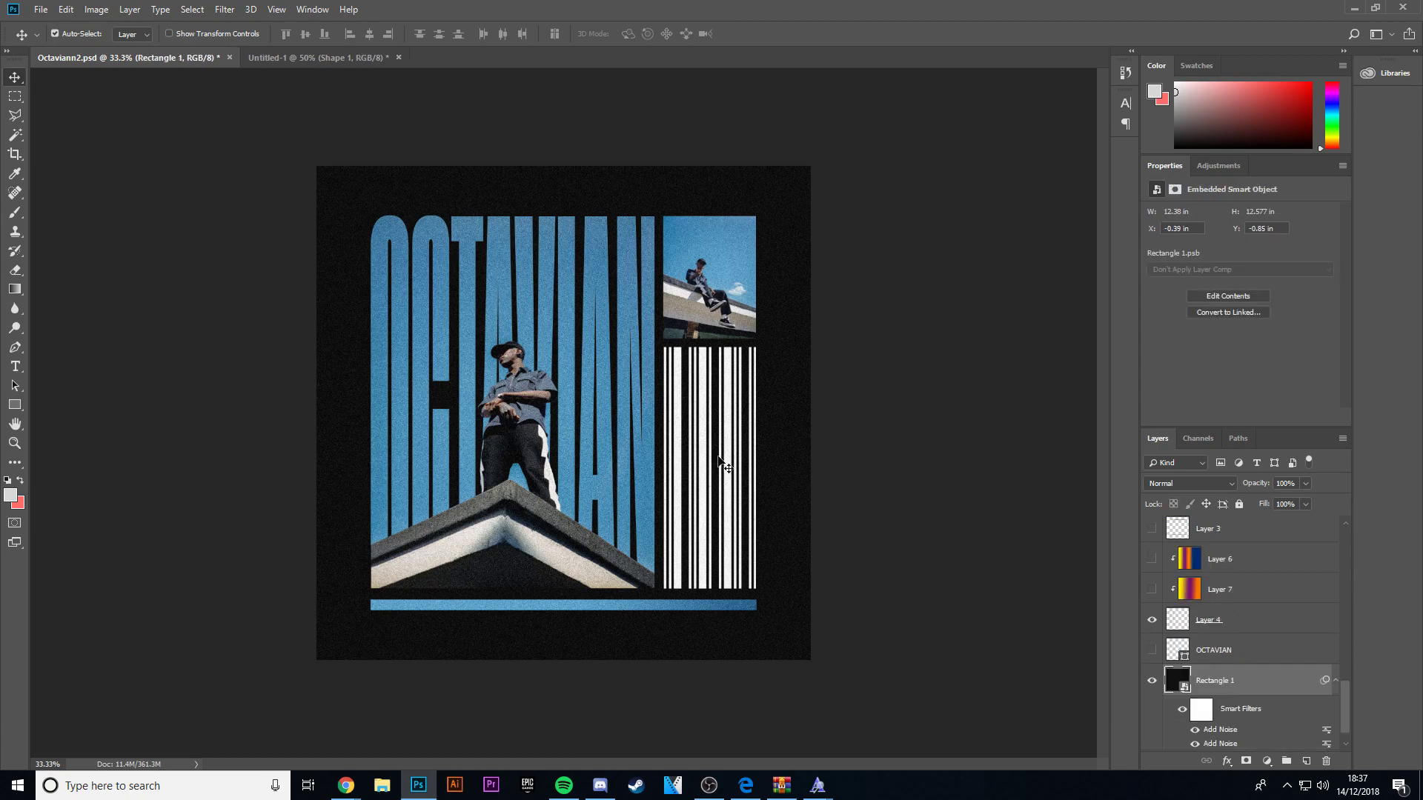
key(ctrl+plus)
key(ctrl+plus)
scroll(718, 467, down, 4)
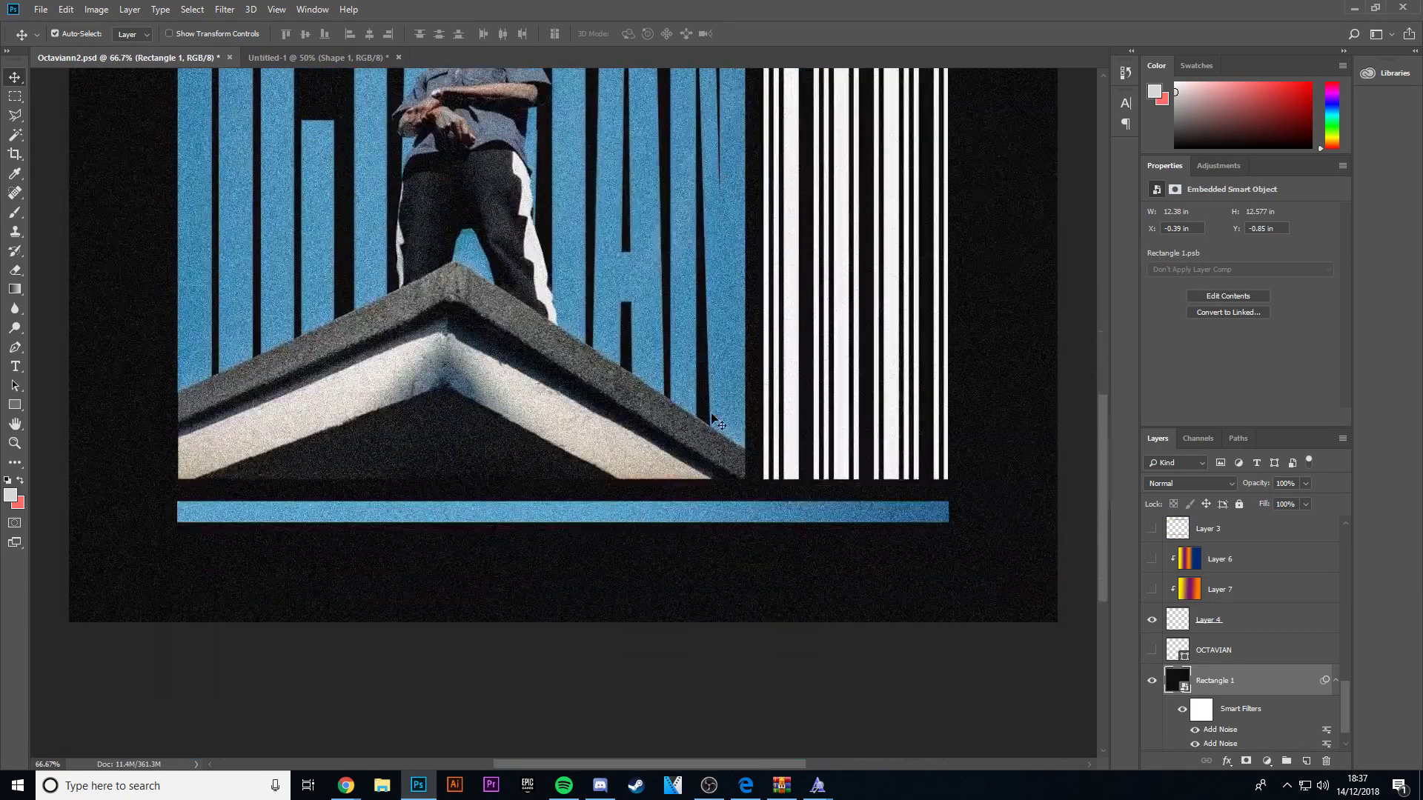
scroll(713, 420, down, 2)
key(ctrl+plus)
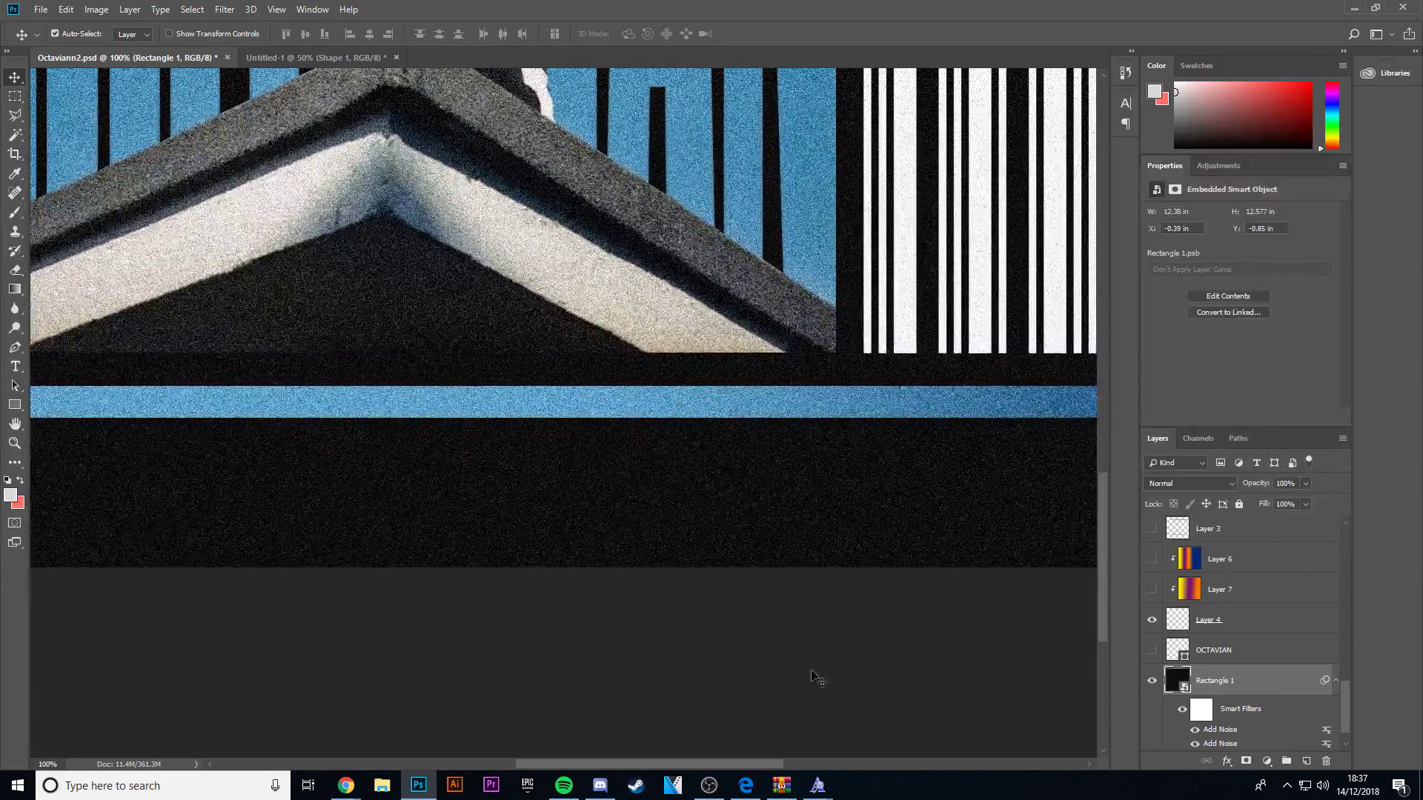
Draw a row of small red rectangles just below the blue bar.
scroll(689, 704, right, 4)
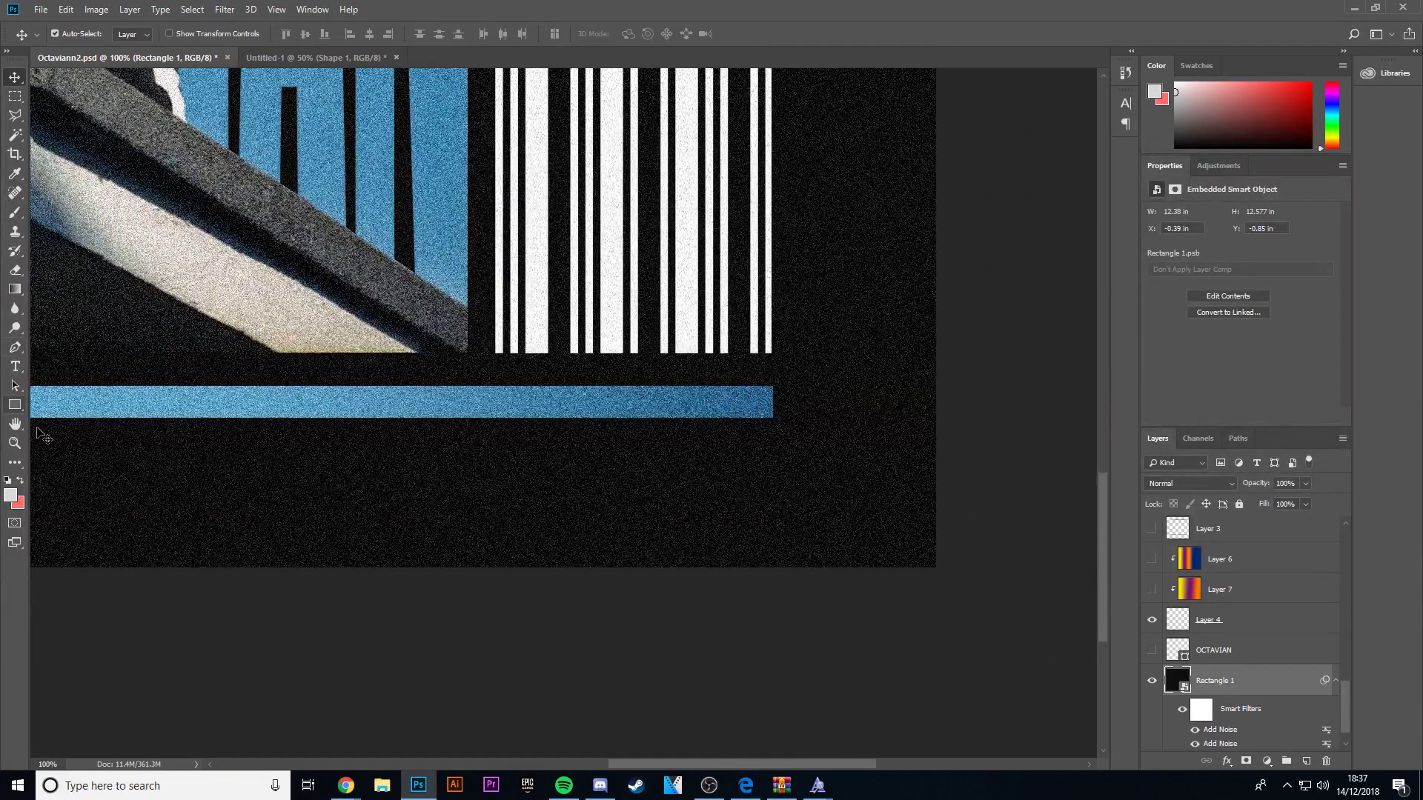
click(15, 406)
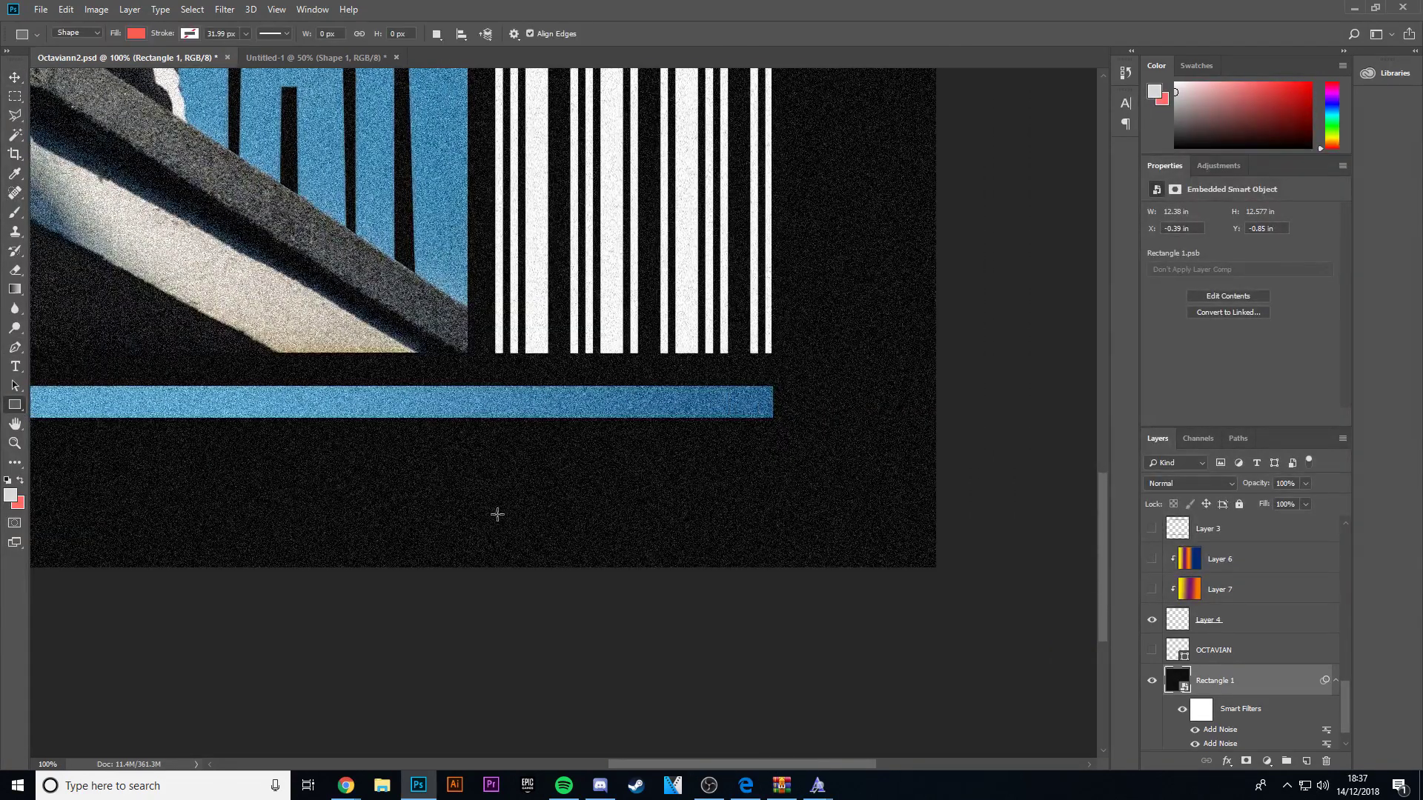
drag(497, 514, 737, 517)
drag(753, 512, 772, 520)
Show the rulers and nudge the red rectangles to align them and even their spacing.
click(14, 77)
scroll(570, 281, up, 3)
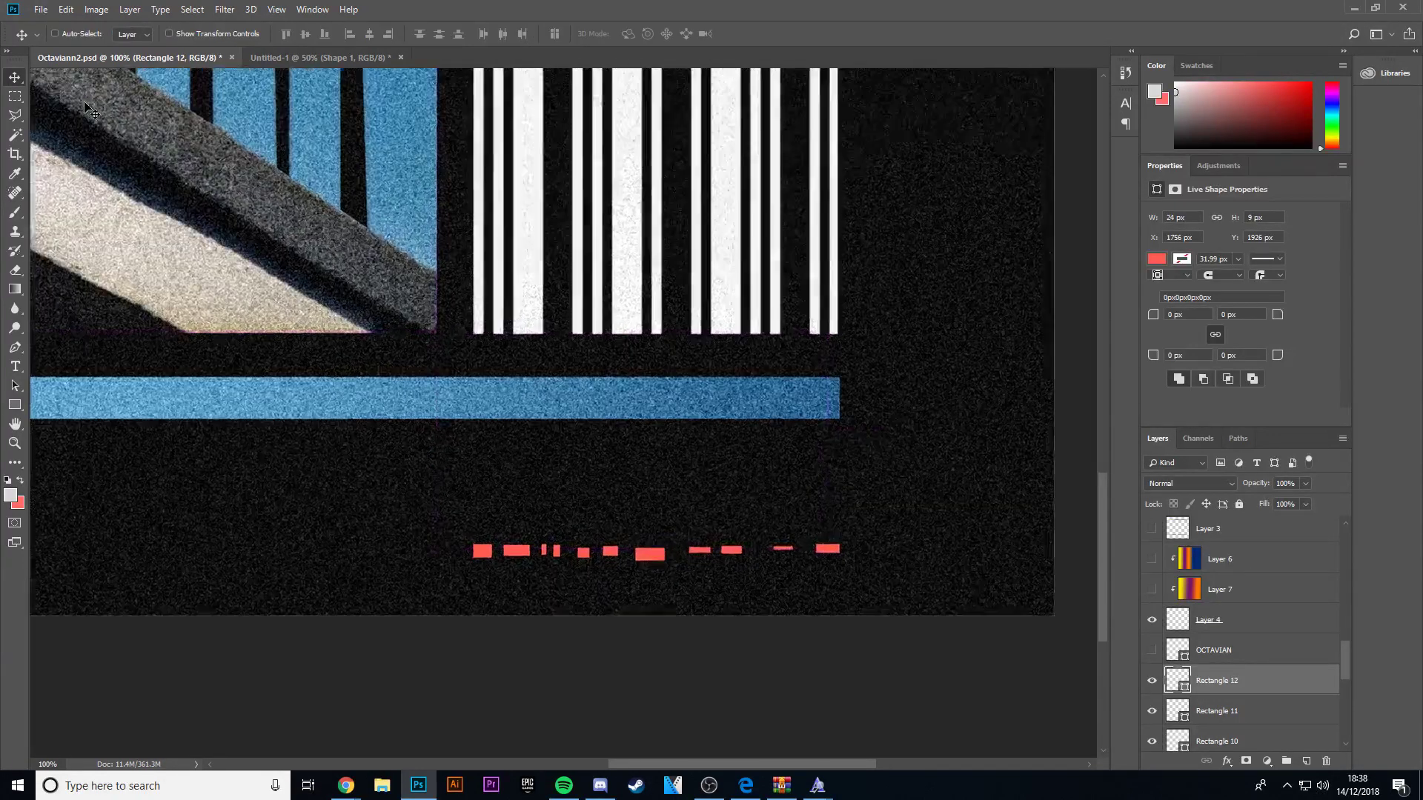
scroll(570, 282, down, 2)
scroll(570, 282, down, 2)
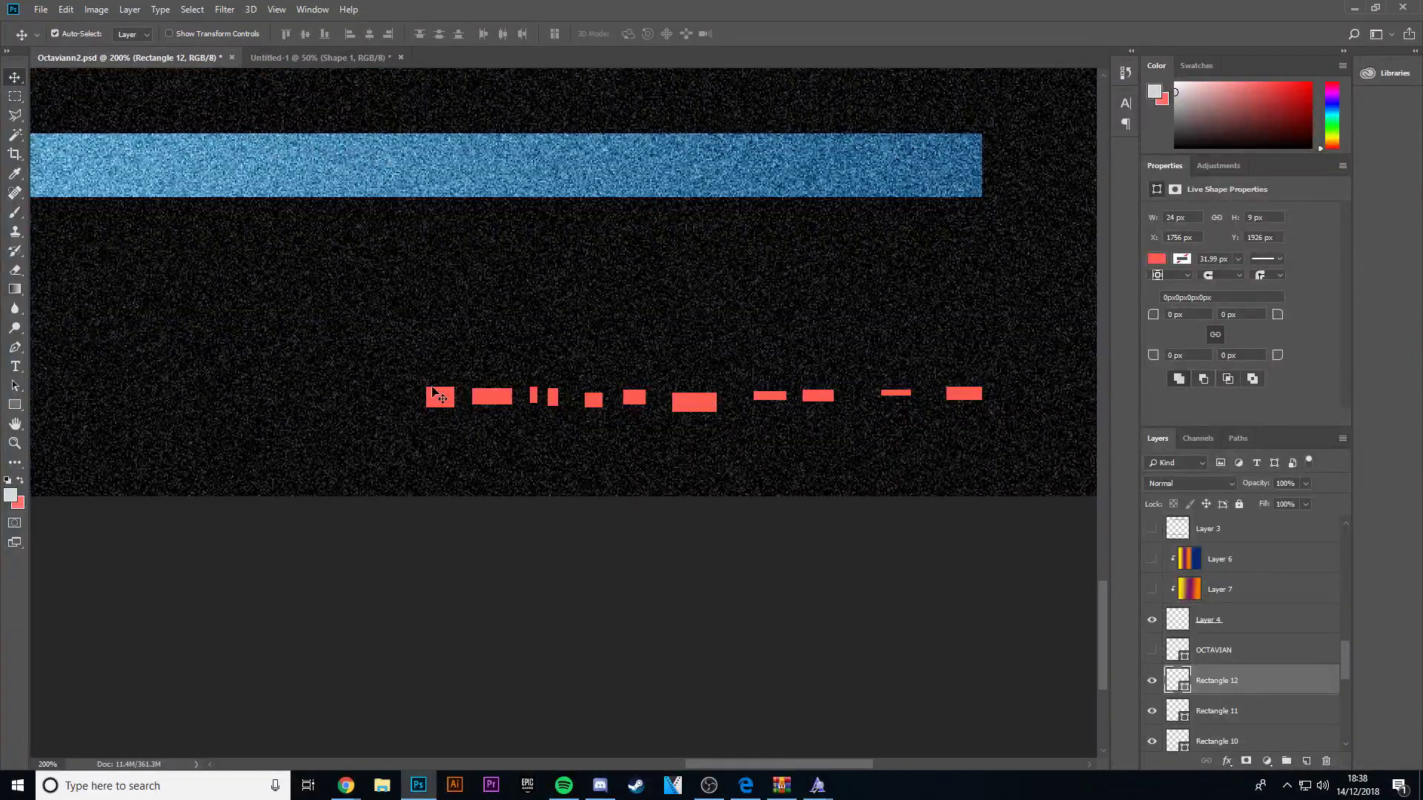
click(444, 406)
key(ctrl+r)
key(ctrl+r)
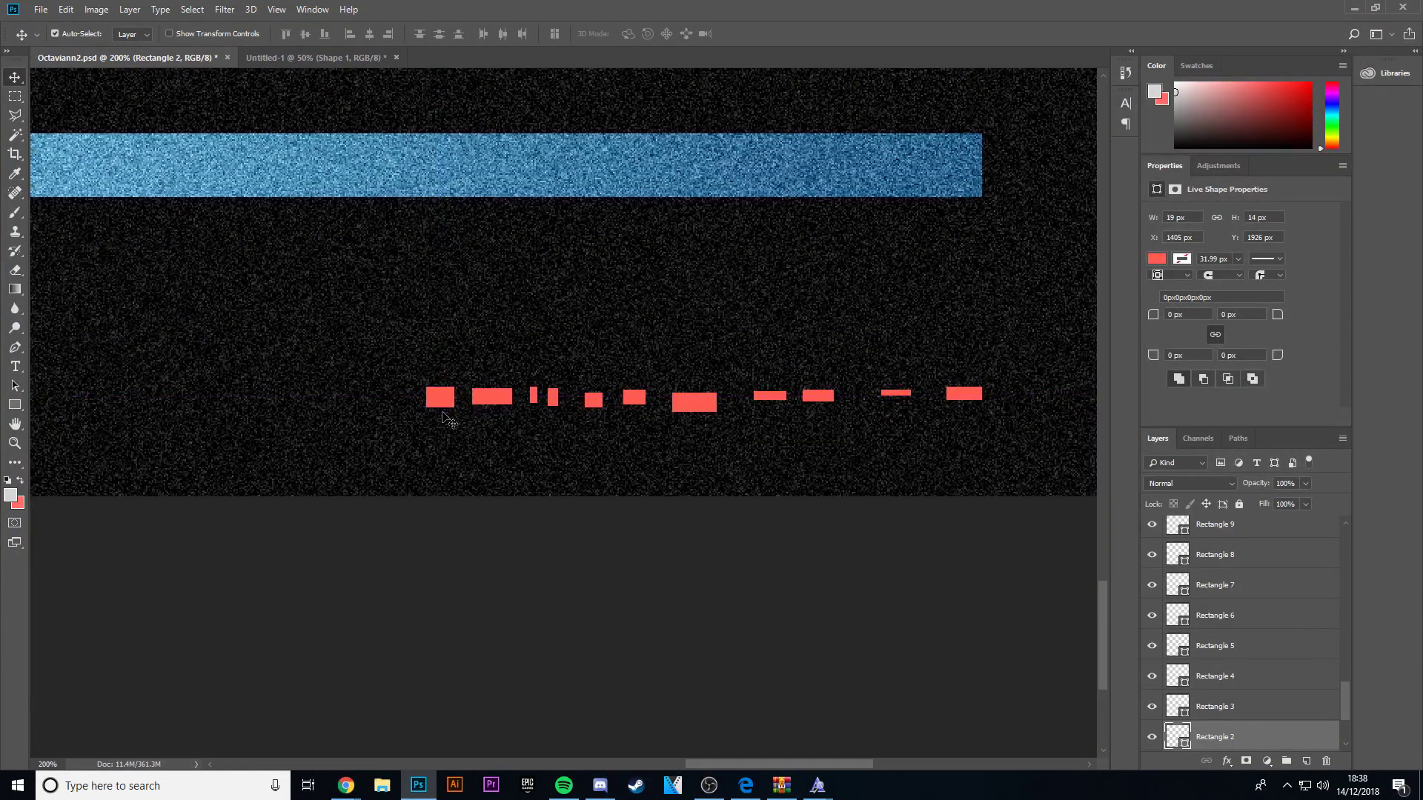
drag(462, 420, 528, 400)
drag(442, 401, 446, 399)
click(593, 405)
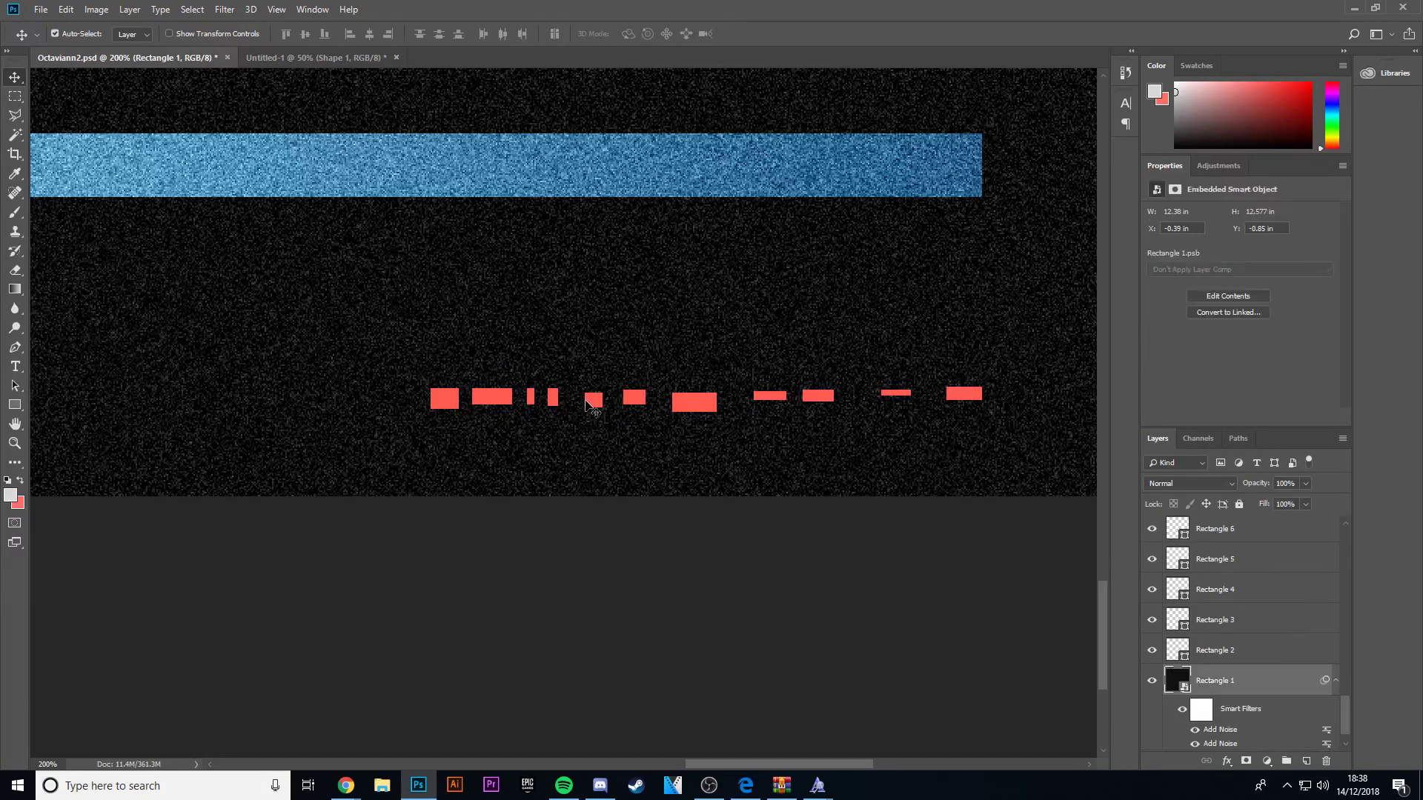
mouse_move(593, 401)
mouse_down()
mouse_move(613, 410)
mouse_move(609, 399)
mouse_up()
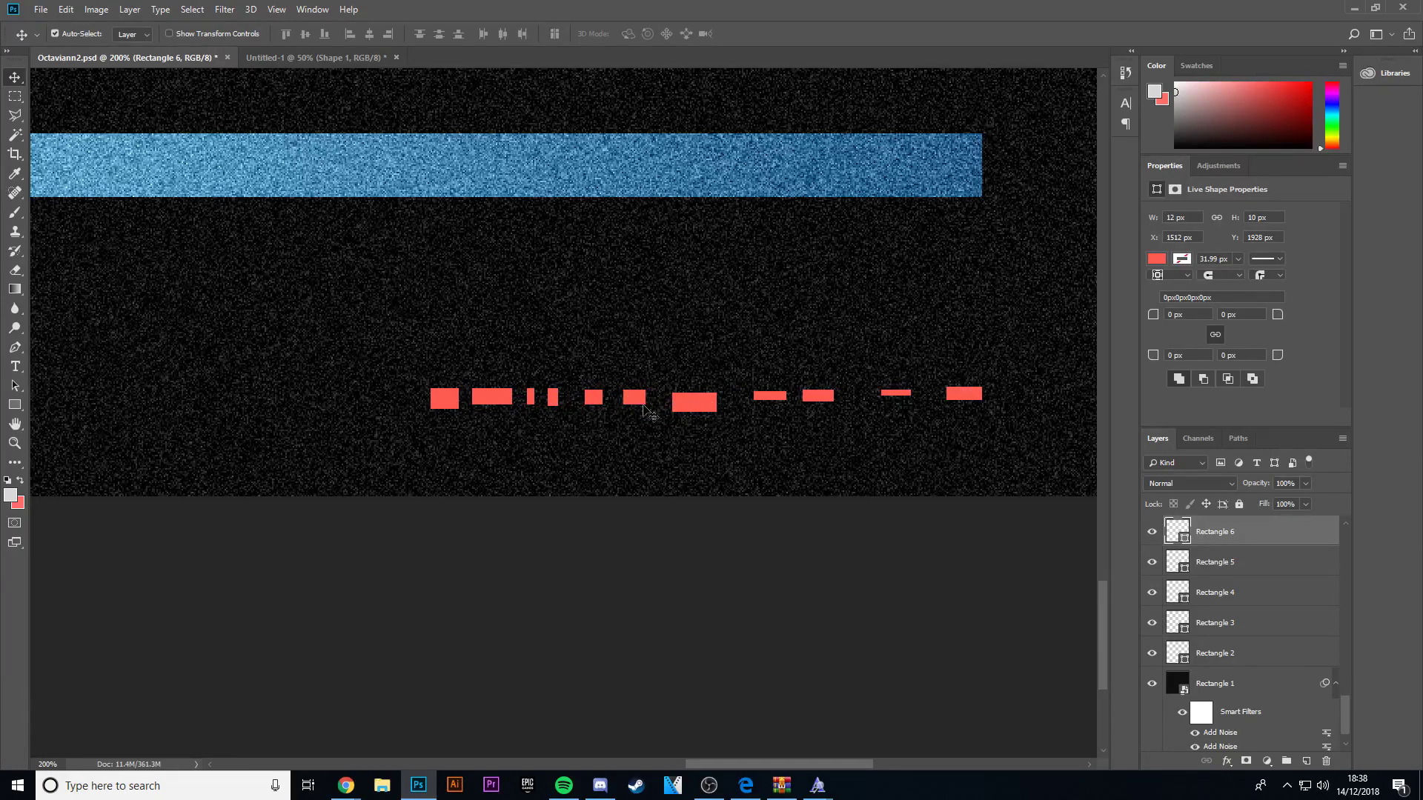
Free Transform the first two red rectangles, stretching each upward into a tall bar.
click(447, 398)
key(ctrl+t)
drag(445, 386, 444, 263)
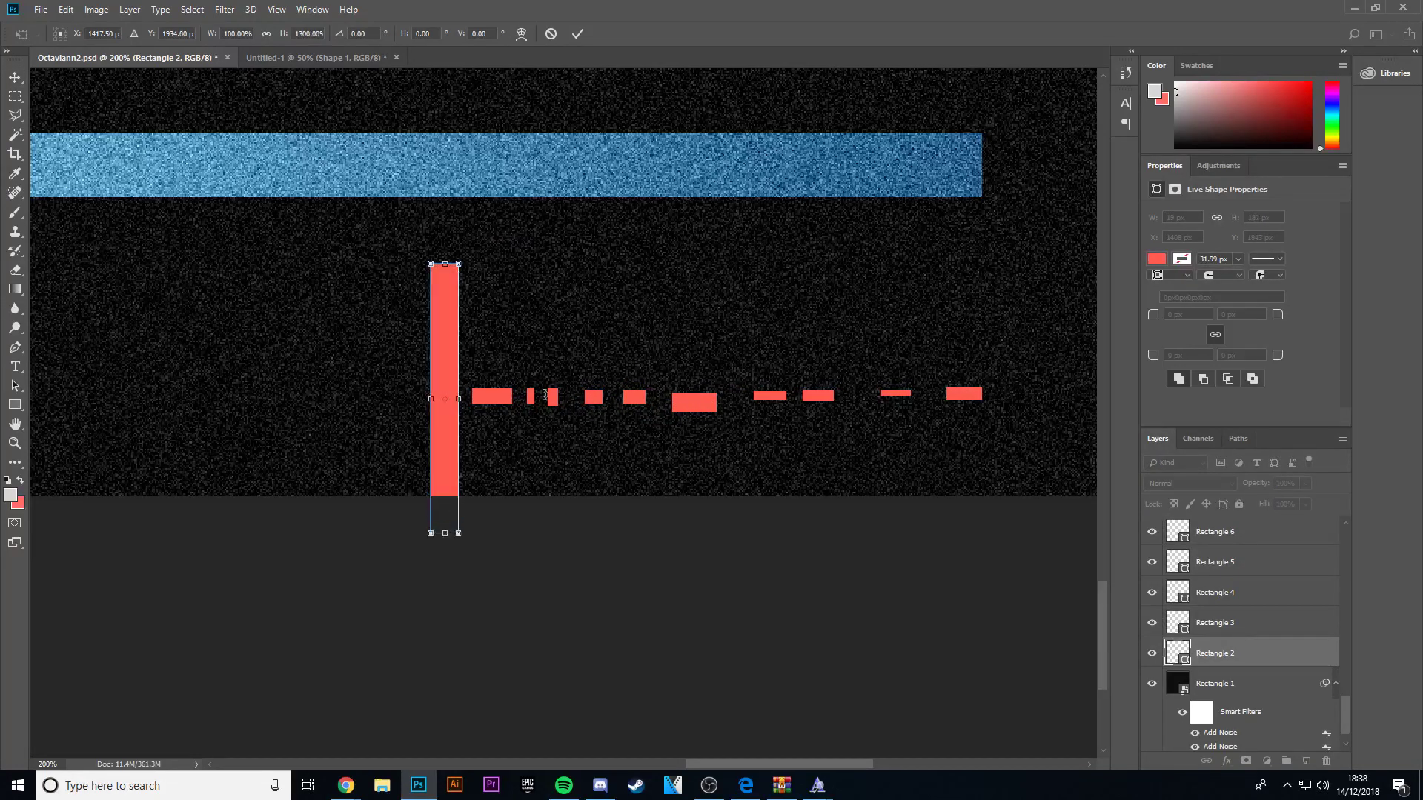
key(Return)
click(492, 396)
key(ctrl+t)
drag(491, 388, 491, 270)
key(Return)
Try stretching the third rectangle, then undo and cancel the transform and zoom out.
click(531, 397)
key(ctrl+t)
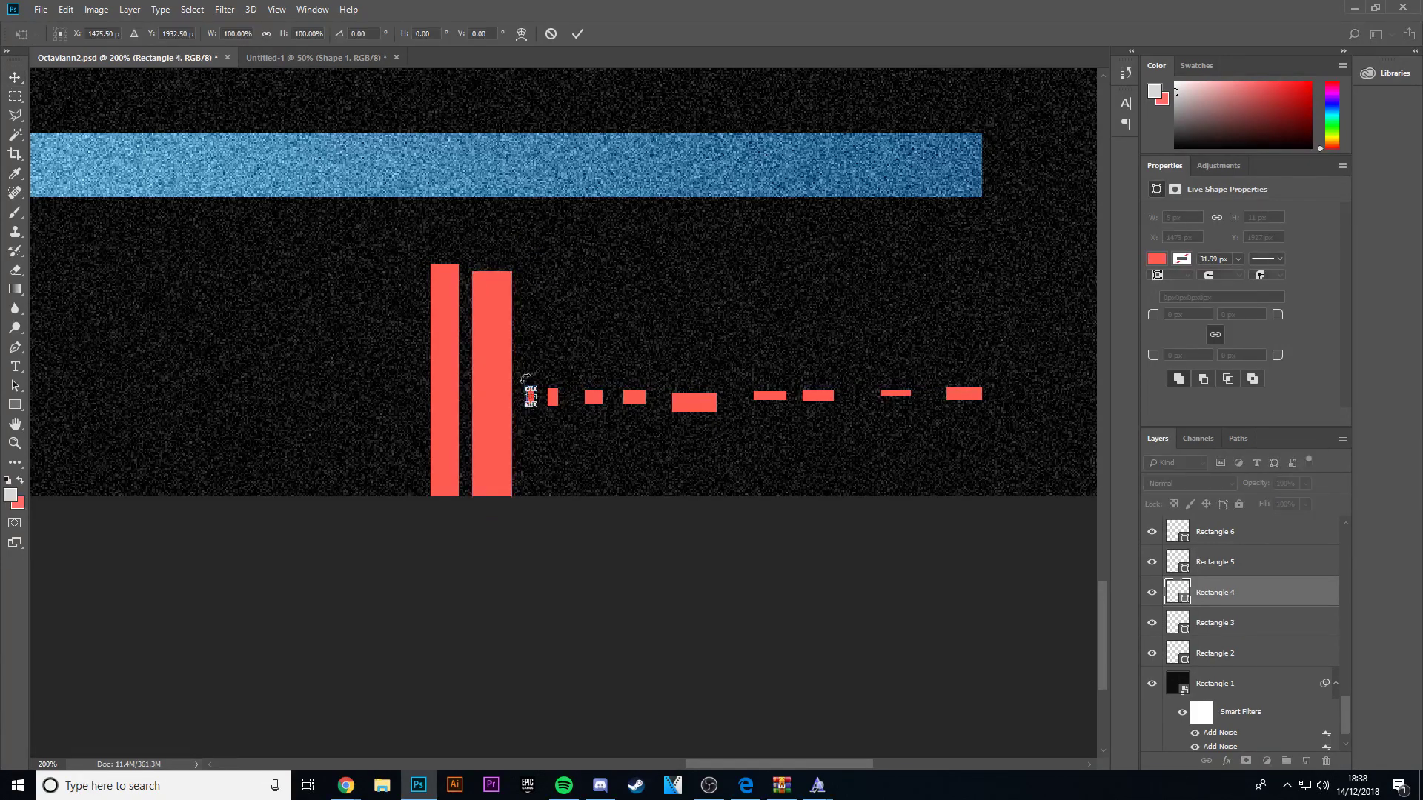
drag(531, 387, 530, 317)
key(ctrl+z)
key(Escape)
key(ctrl+minus)
key(ctrl+minus)
key(ctrl+minus)
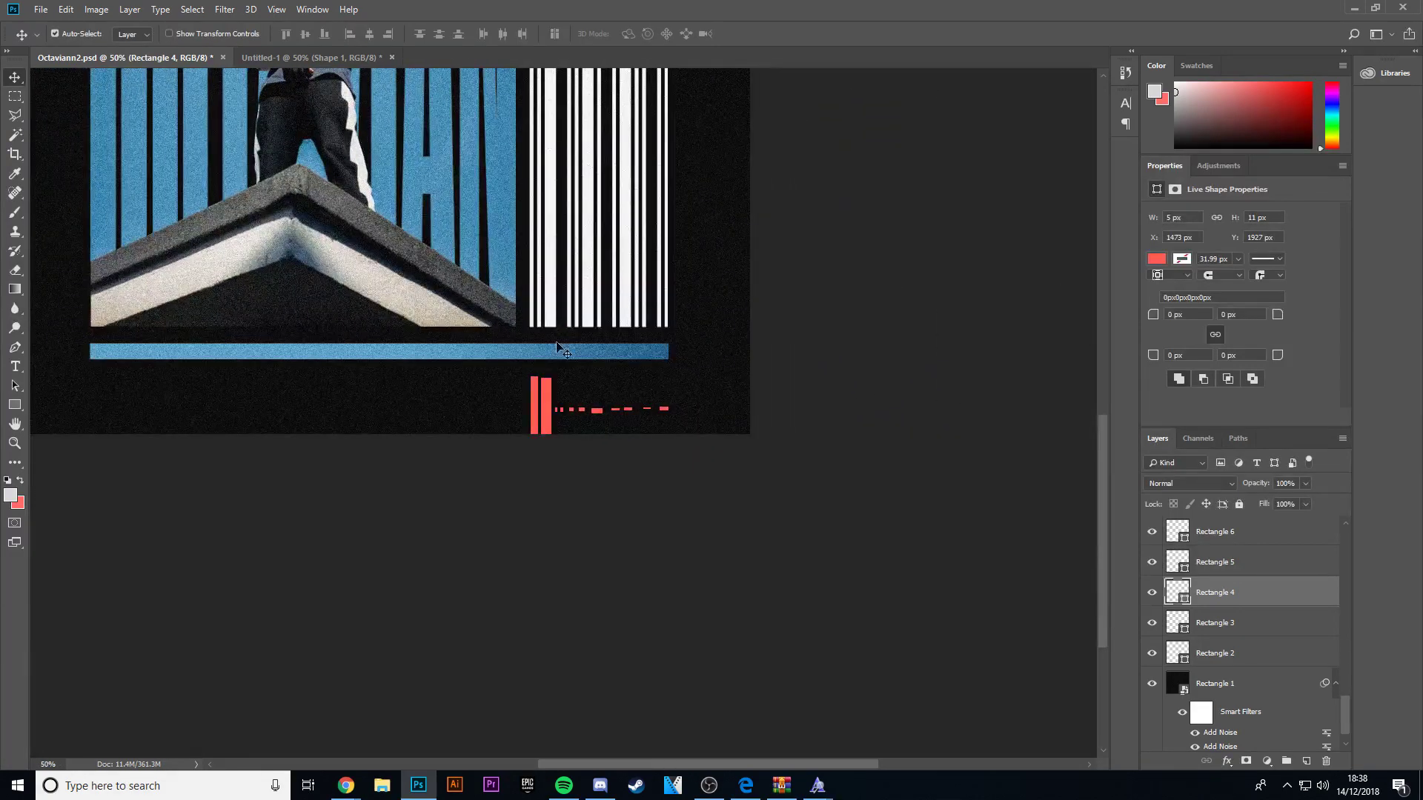
Delete the stretched red rectangles and draw a long red bar below the blue bar, nudged slightly right.
key(Delete)
key(Delete)
key(Delete)
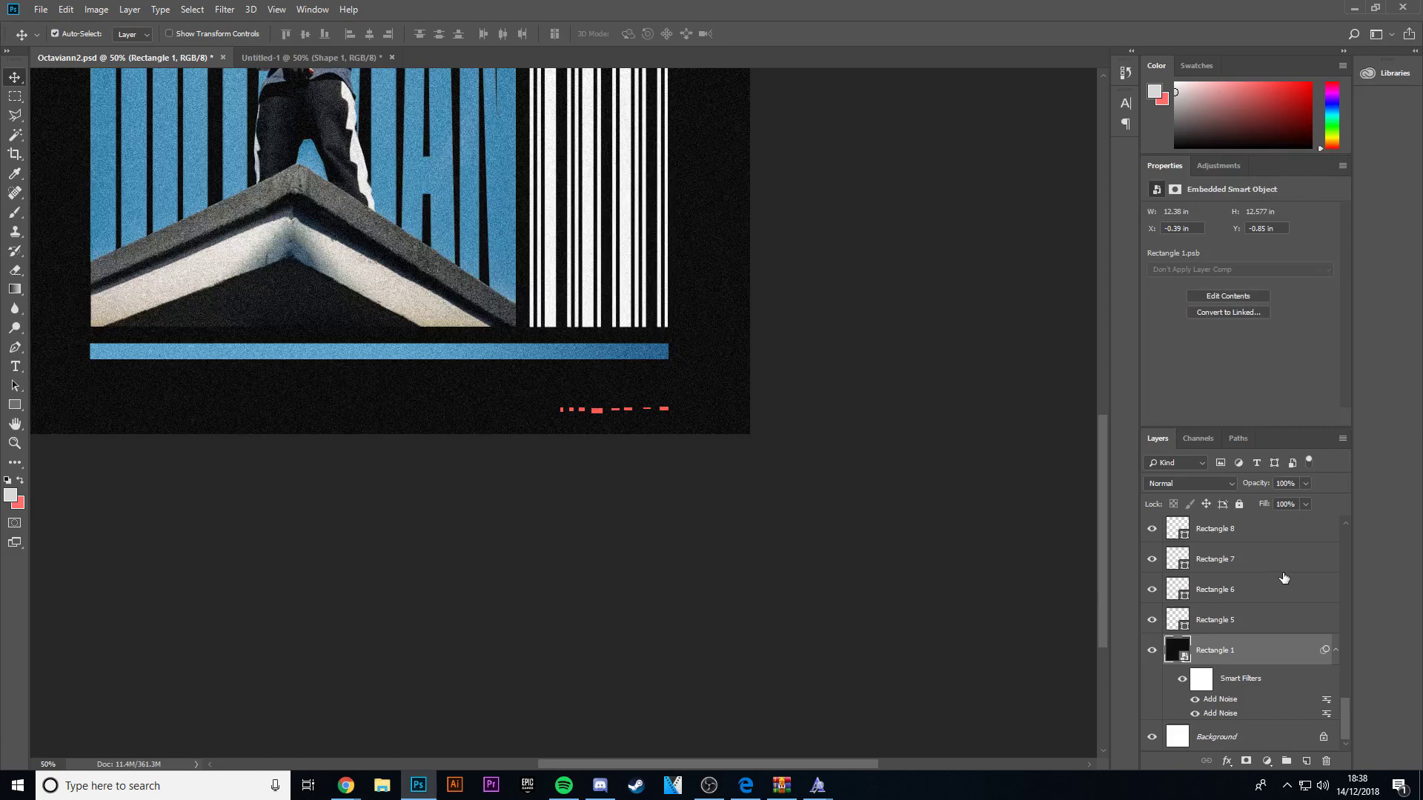
scroll(717, 598, up, 5)
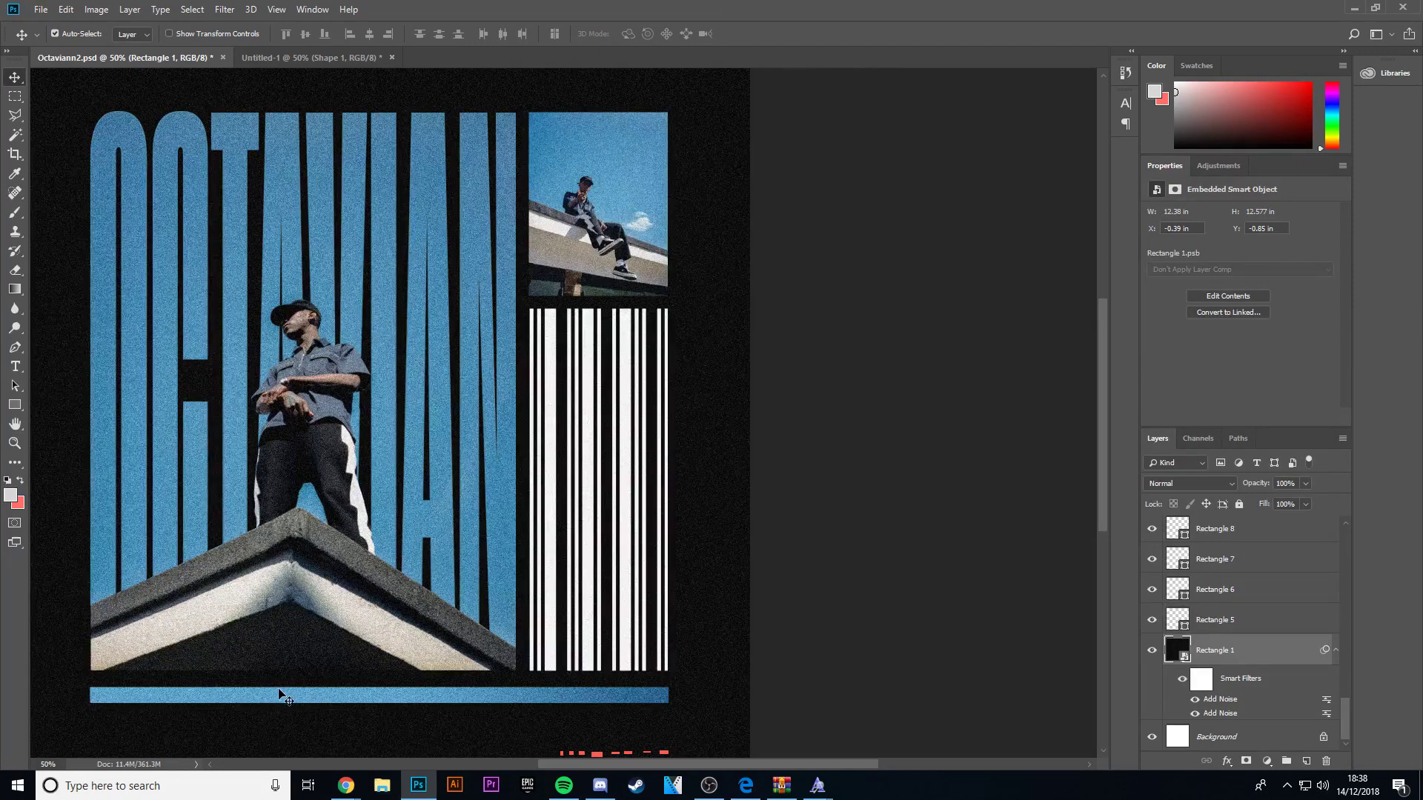
click(303, 704)
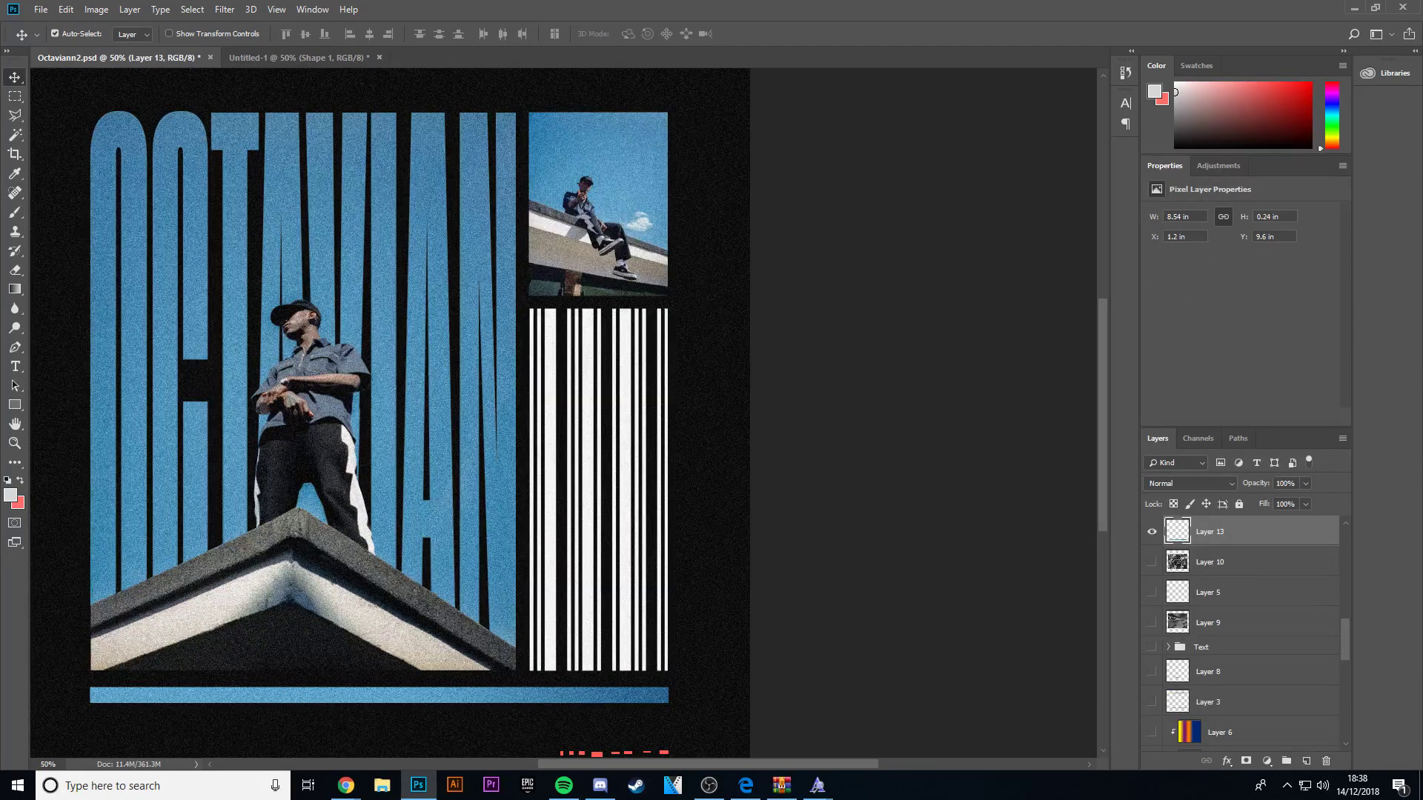
click(15, 405)
scroll(297, 519, down, 5)
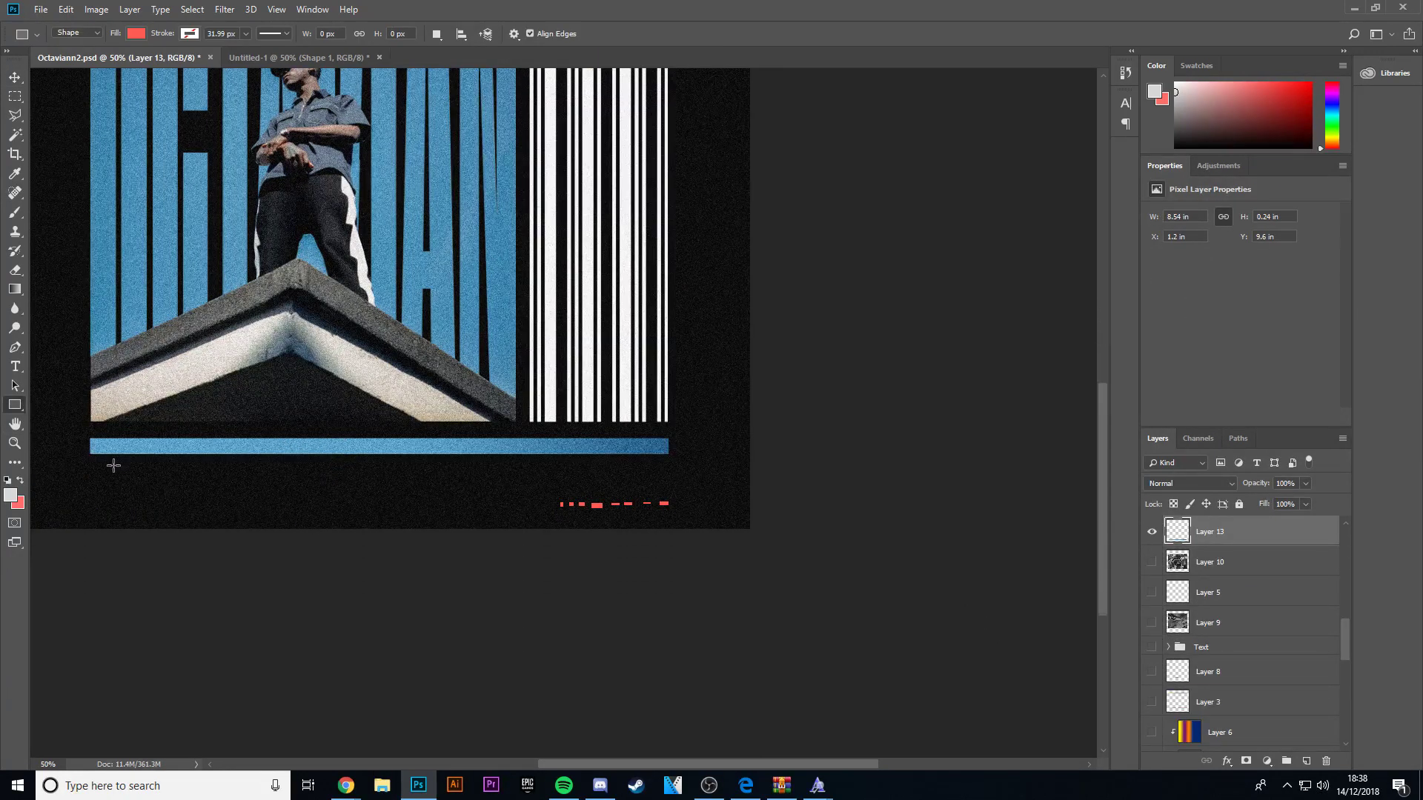
drag(88, 465, 668, 484)
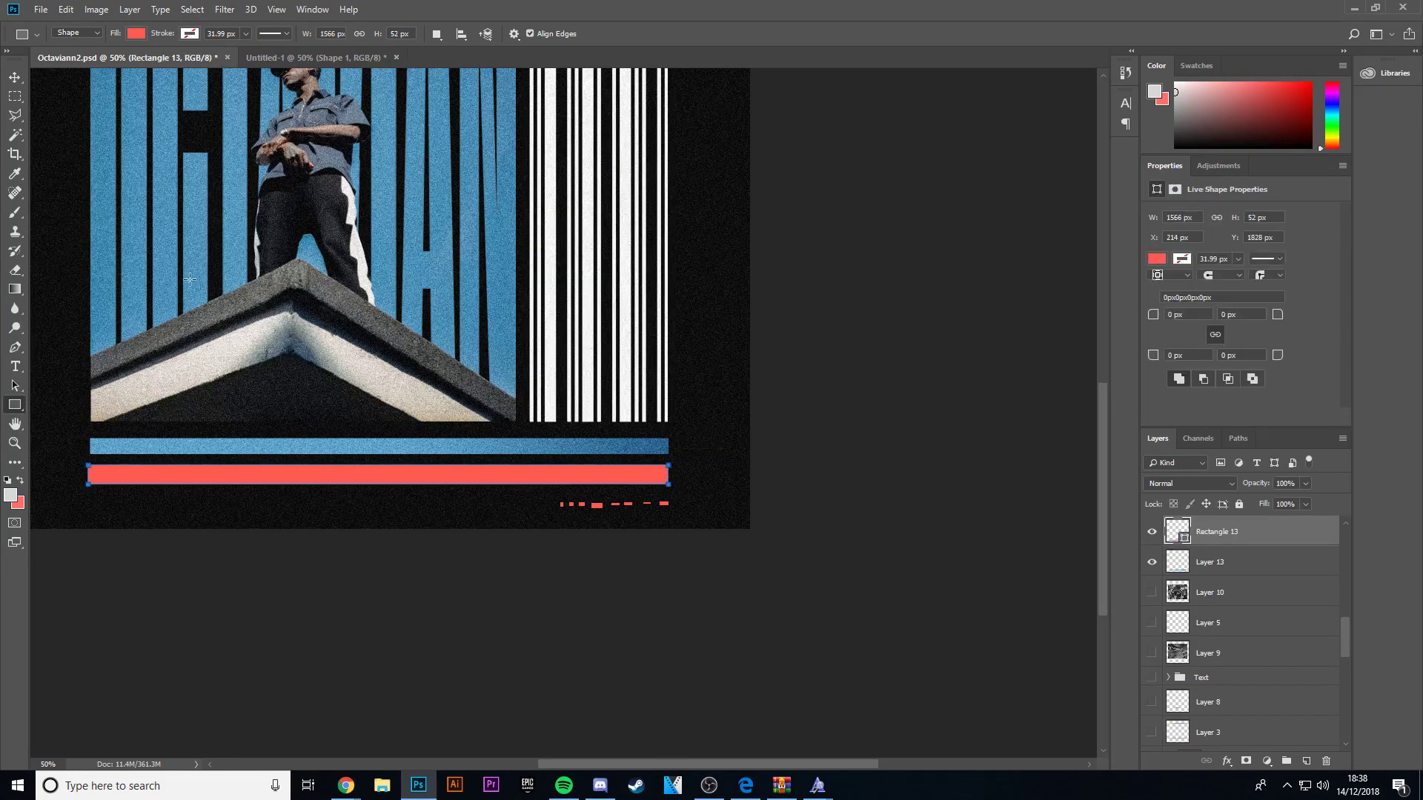
click(14, 78)
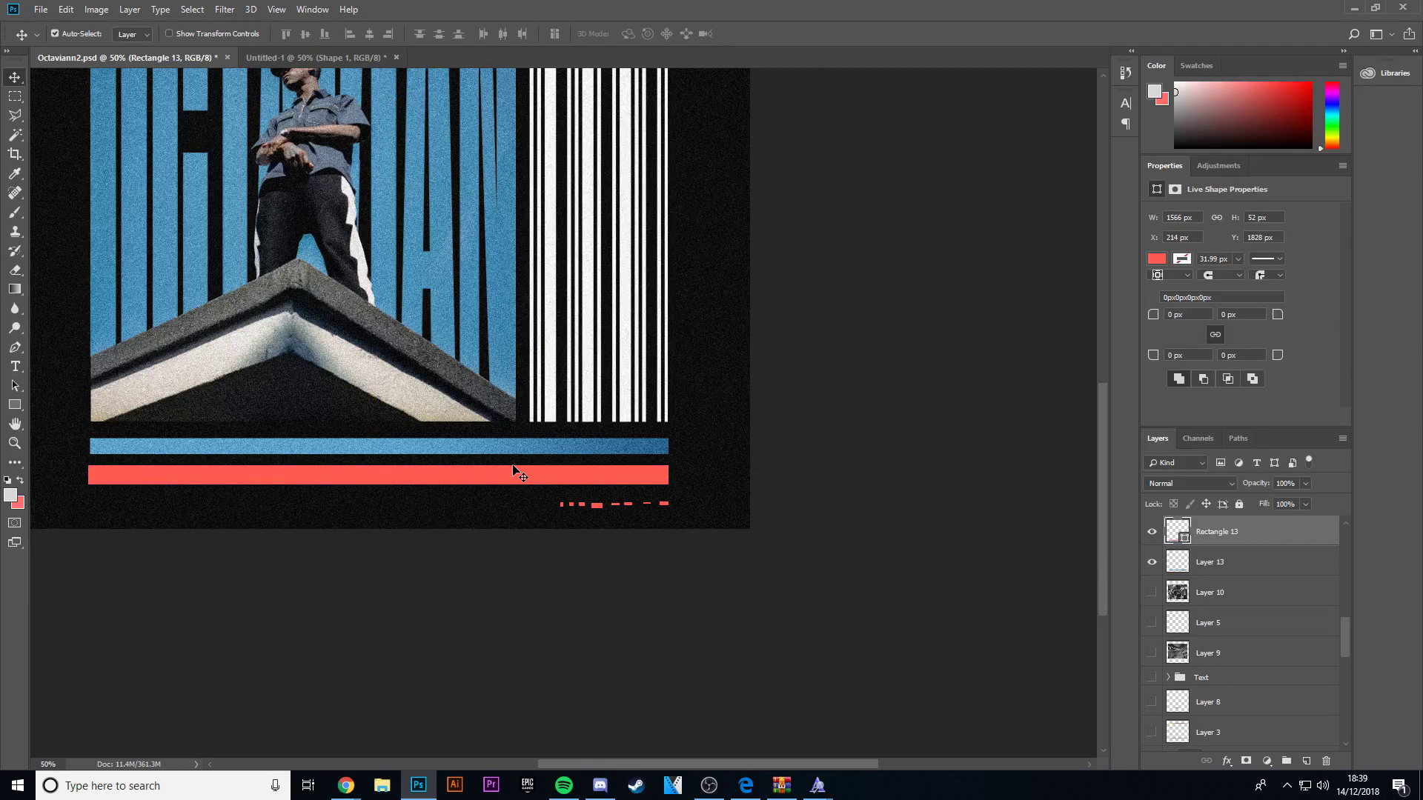
drag(514, 470, 524, 475)
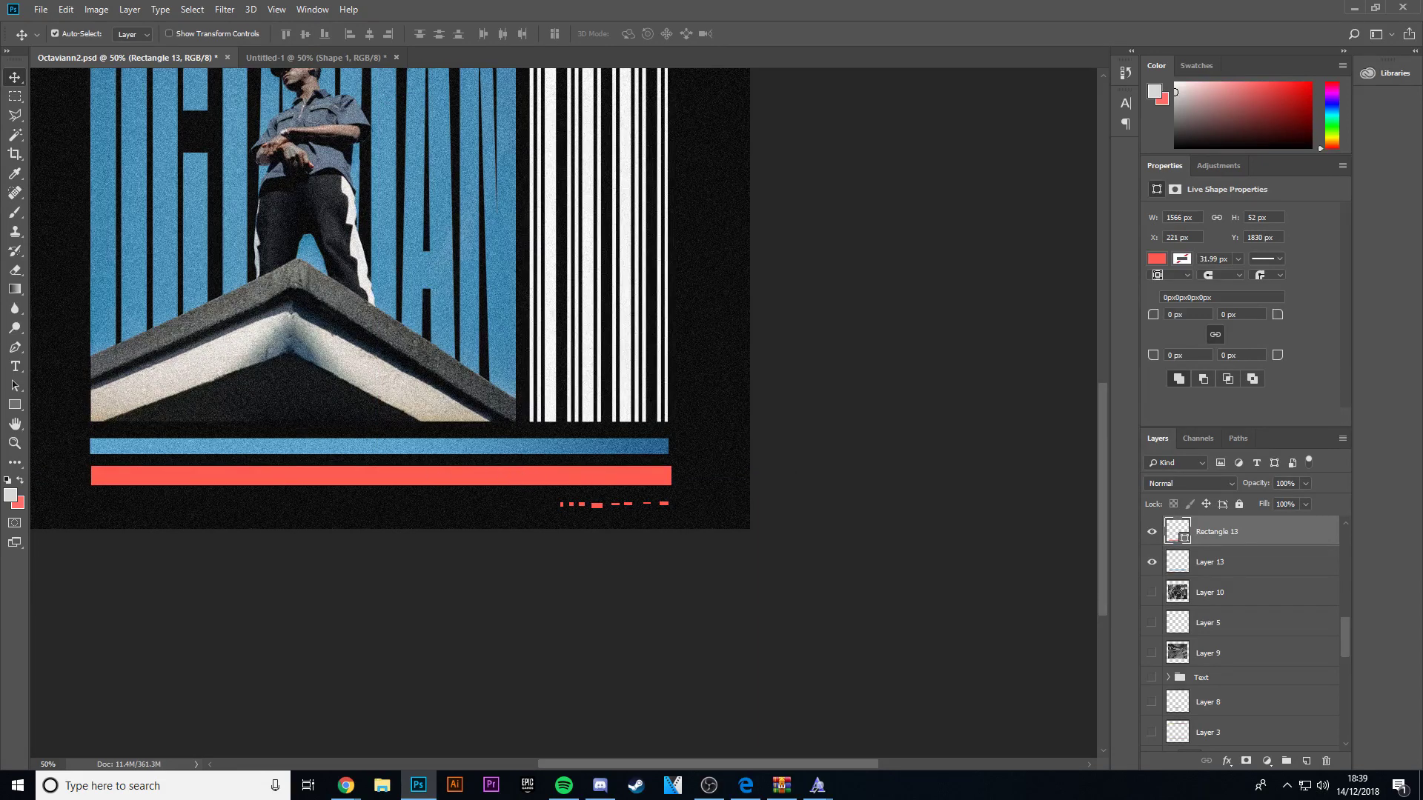
Eyedropper the lettering's sky blue into the foreground colour.
click(14, 174)
scroll(315, 361, up, 2)
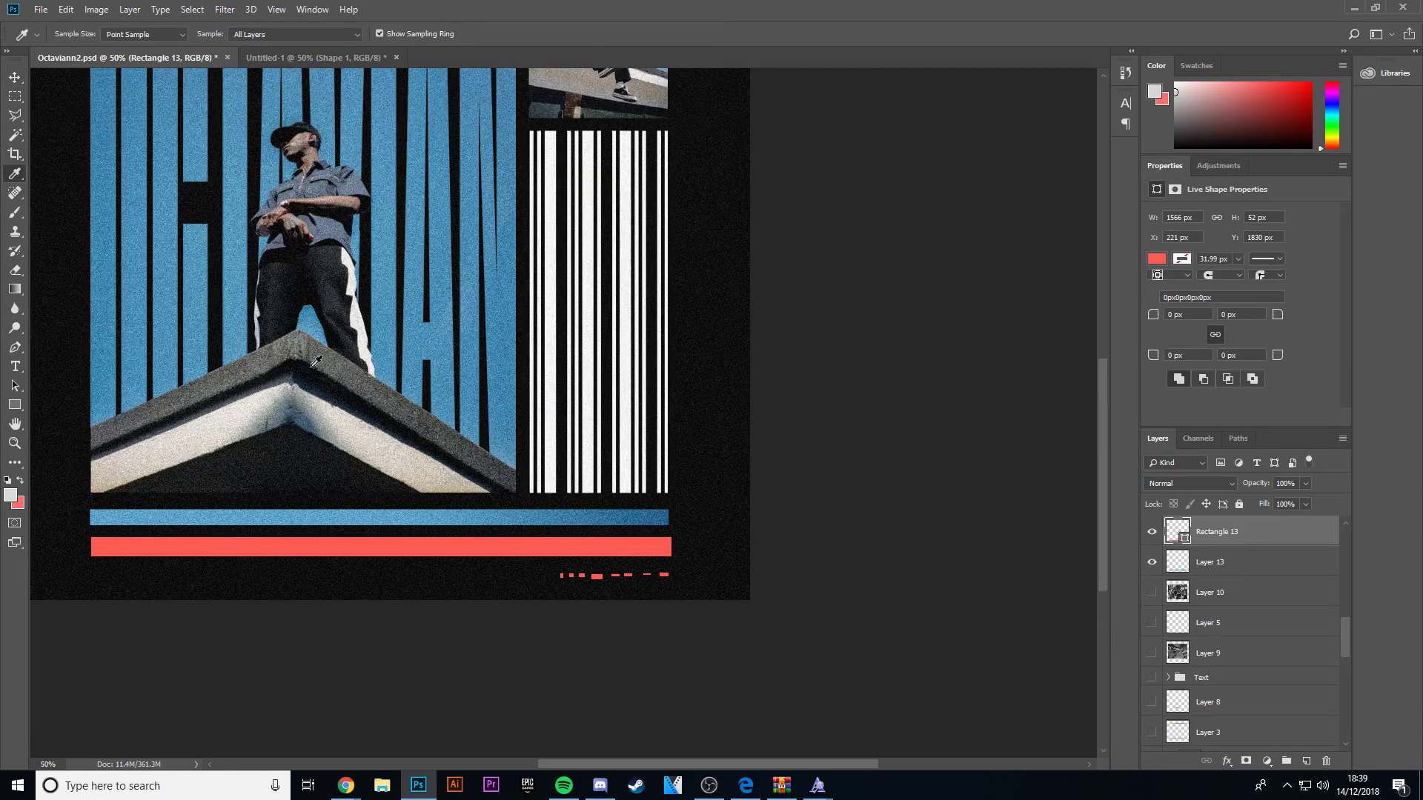
scroll(315, 361, up, 3)
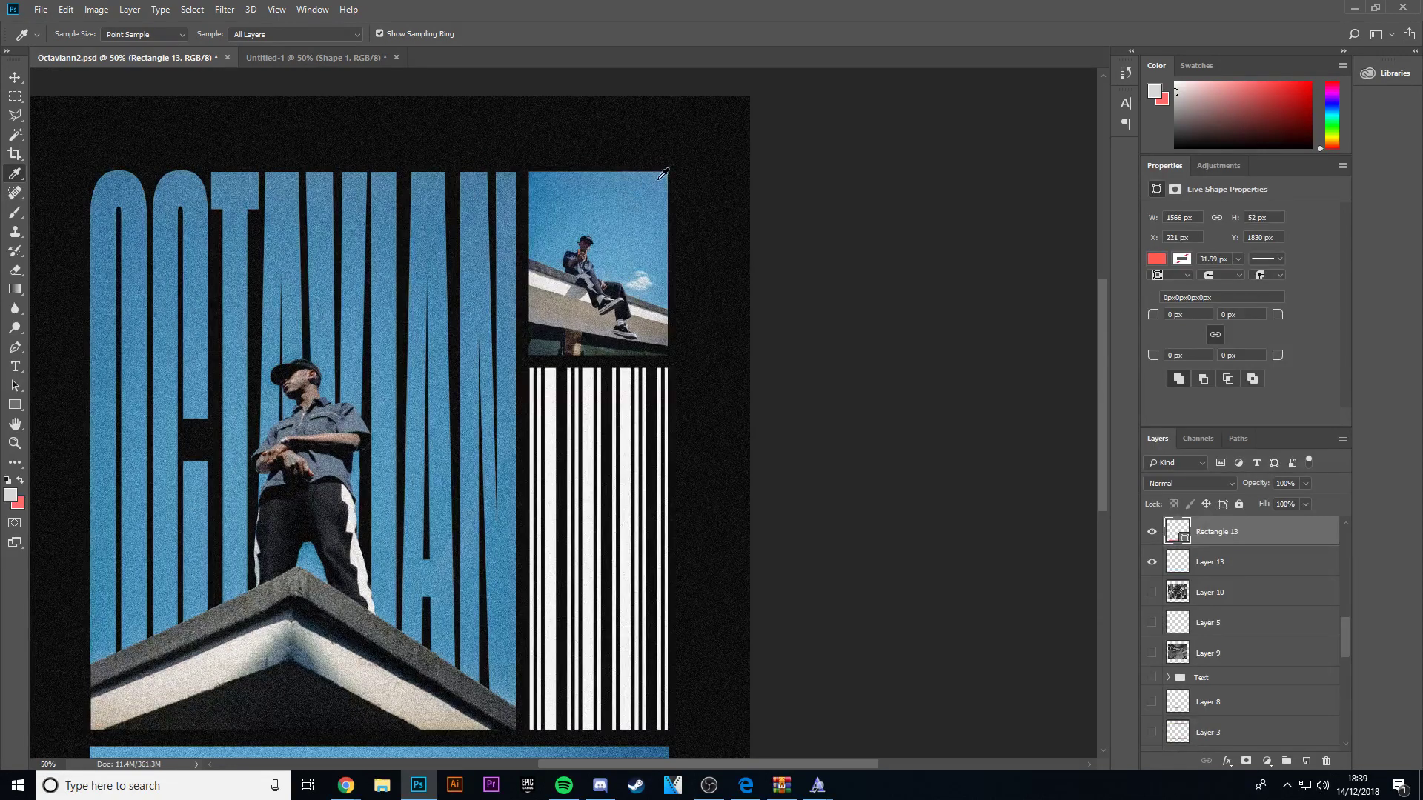
click(660, 174)
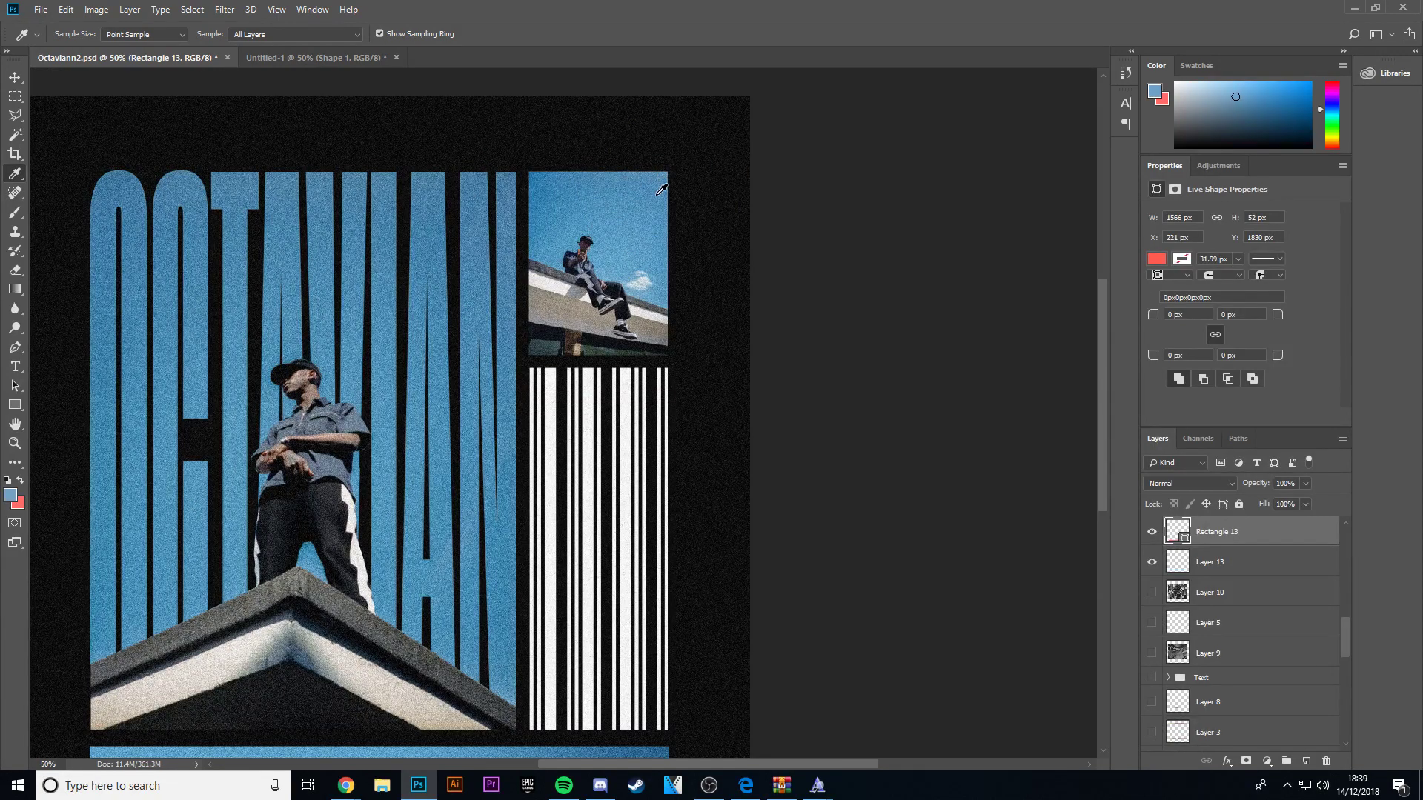
click(24, 482)
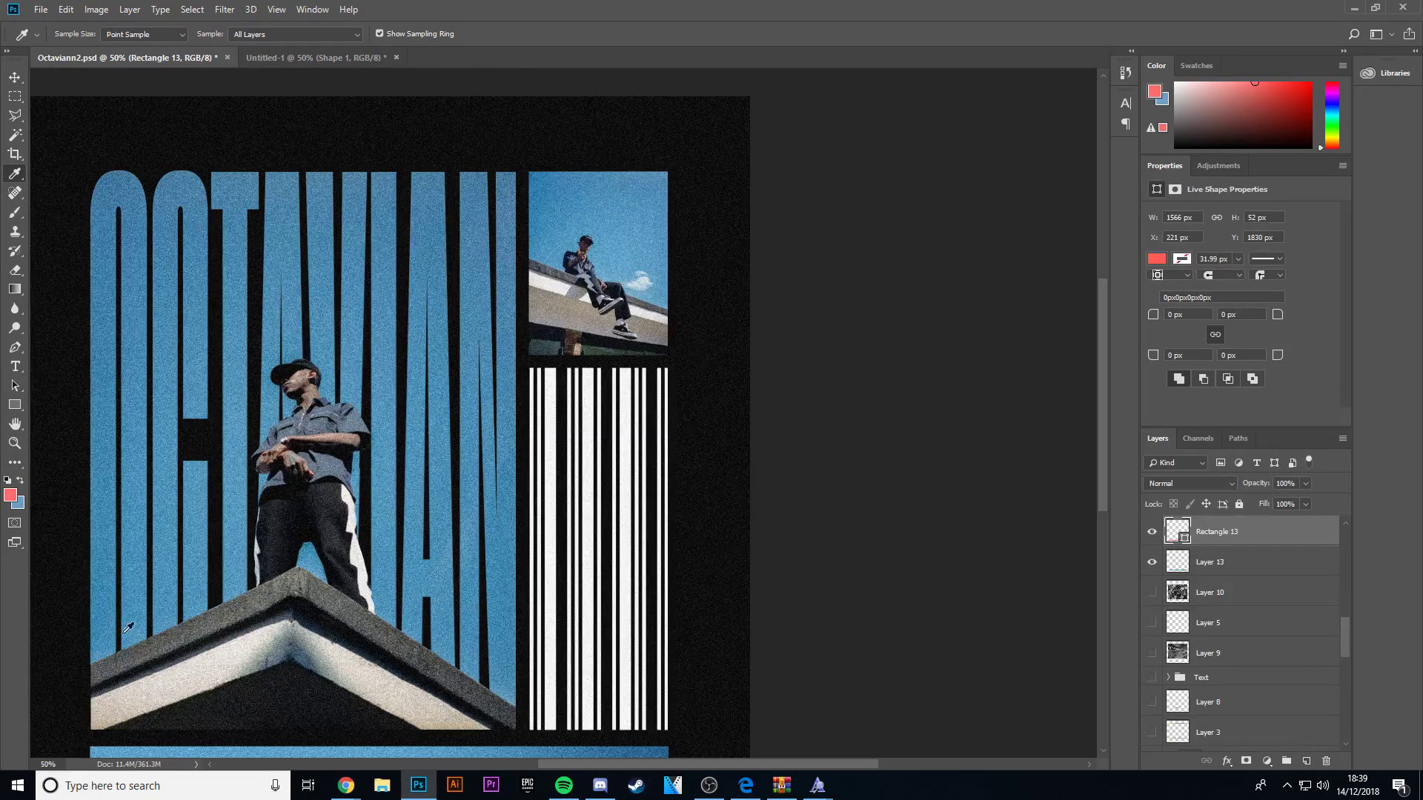
click(132, 173)
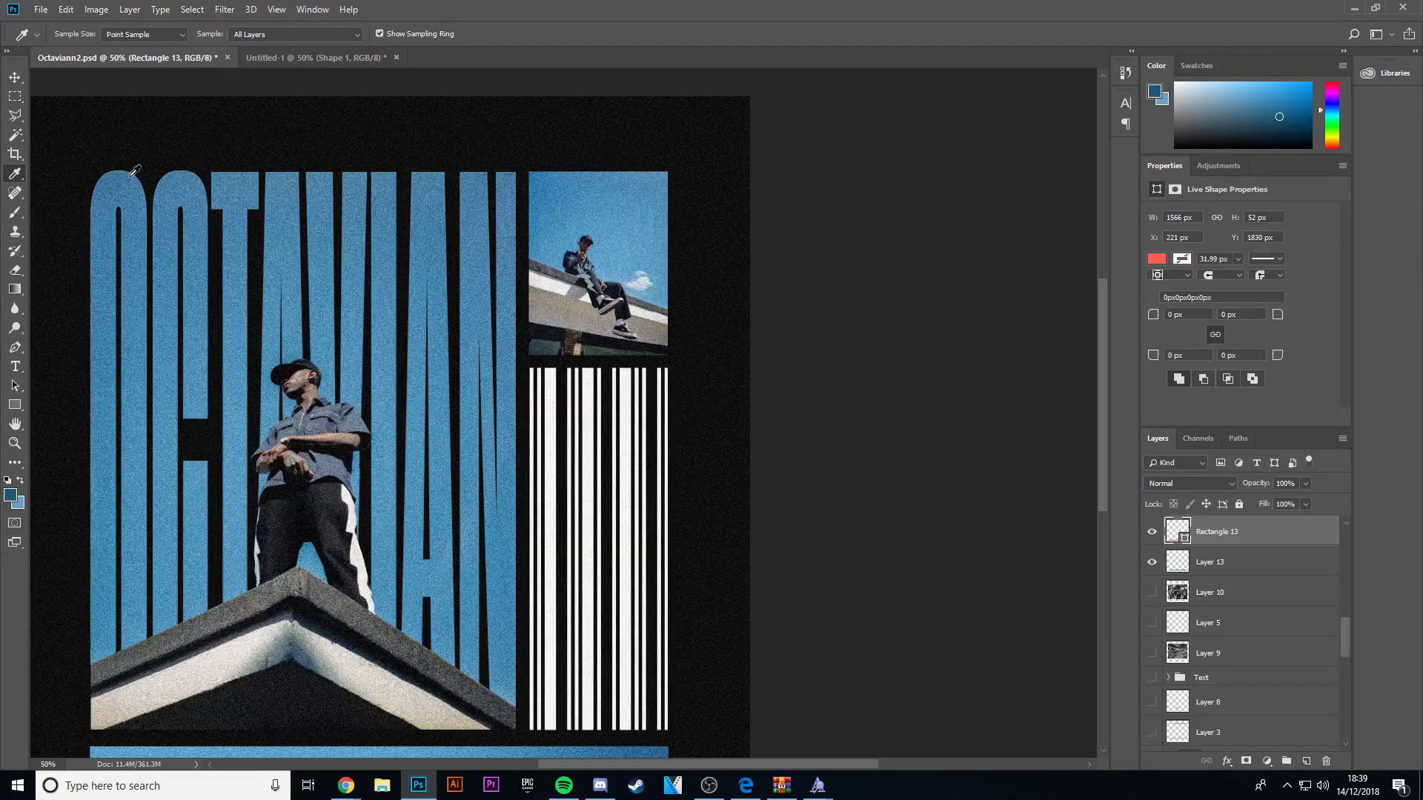
key(v)
scroll(730, 469, down, 5)
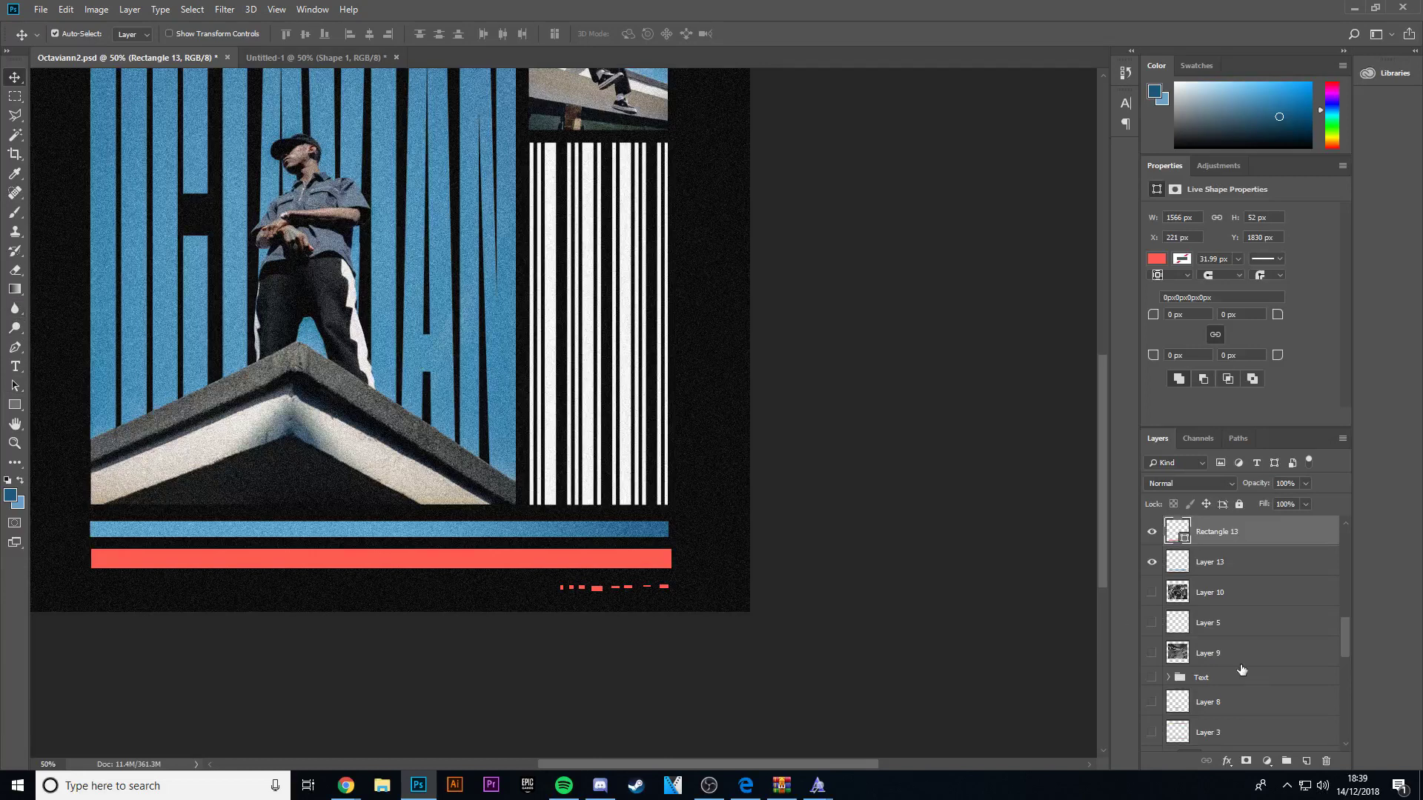
Add a new layer clipped to the red bar and fill it with a reversed blue gradient.
click(1306, 761)
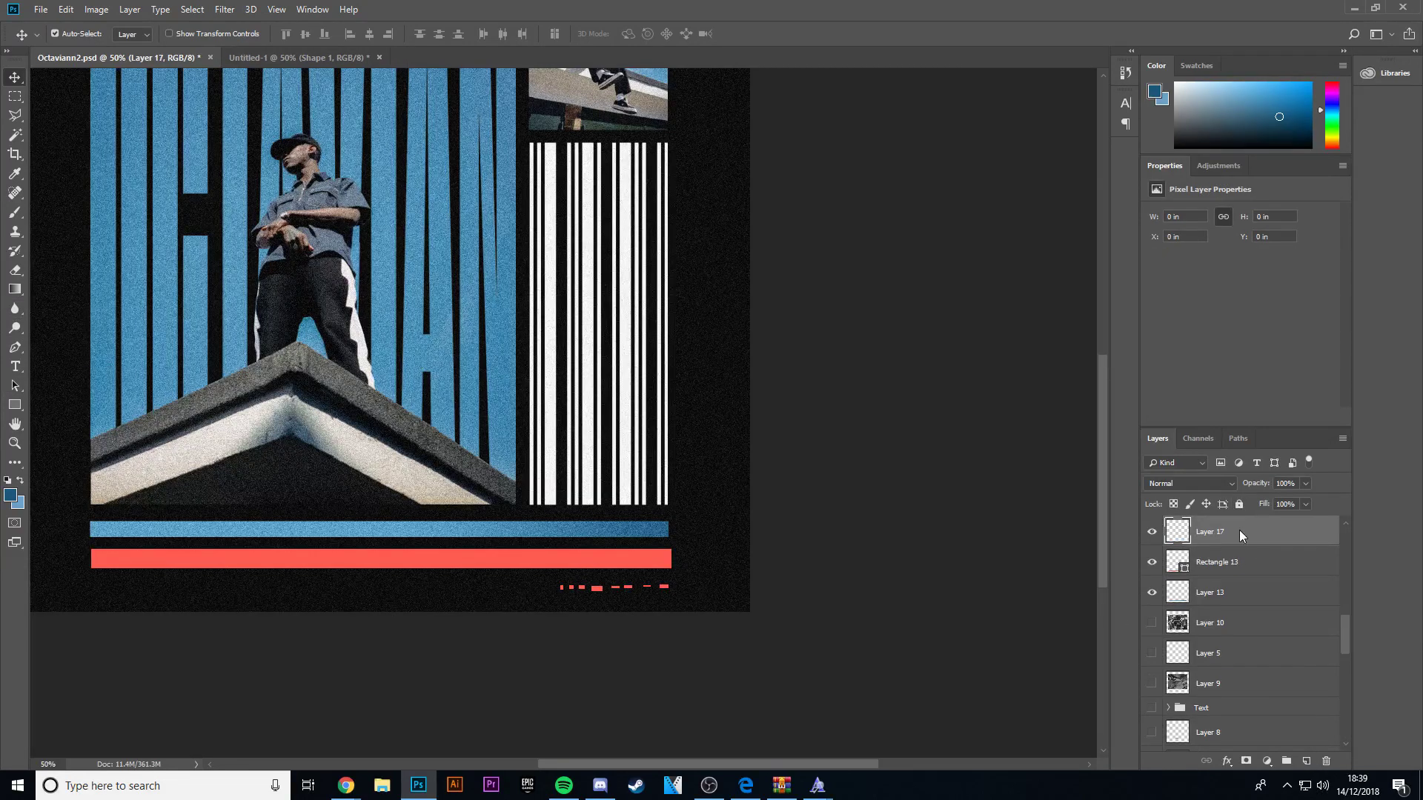
right_click(1240, 530)
click(1141, 427)
click(15, 289)
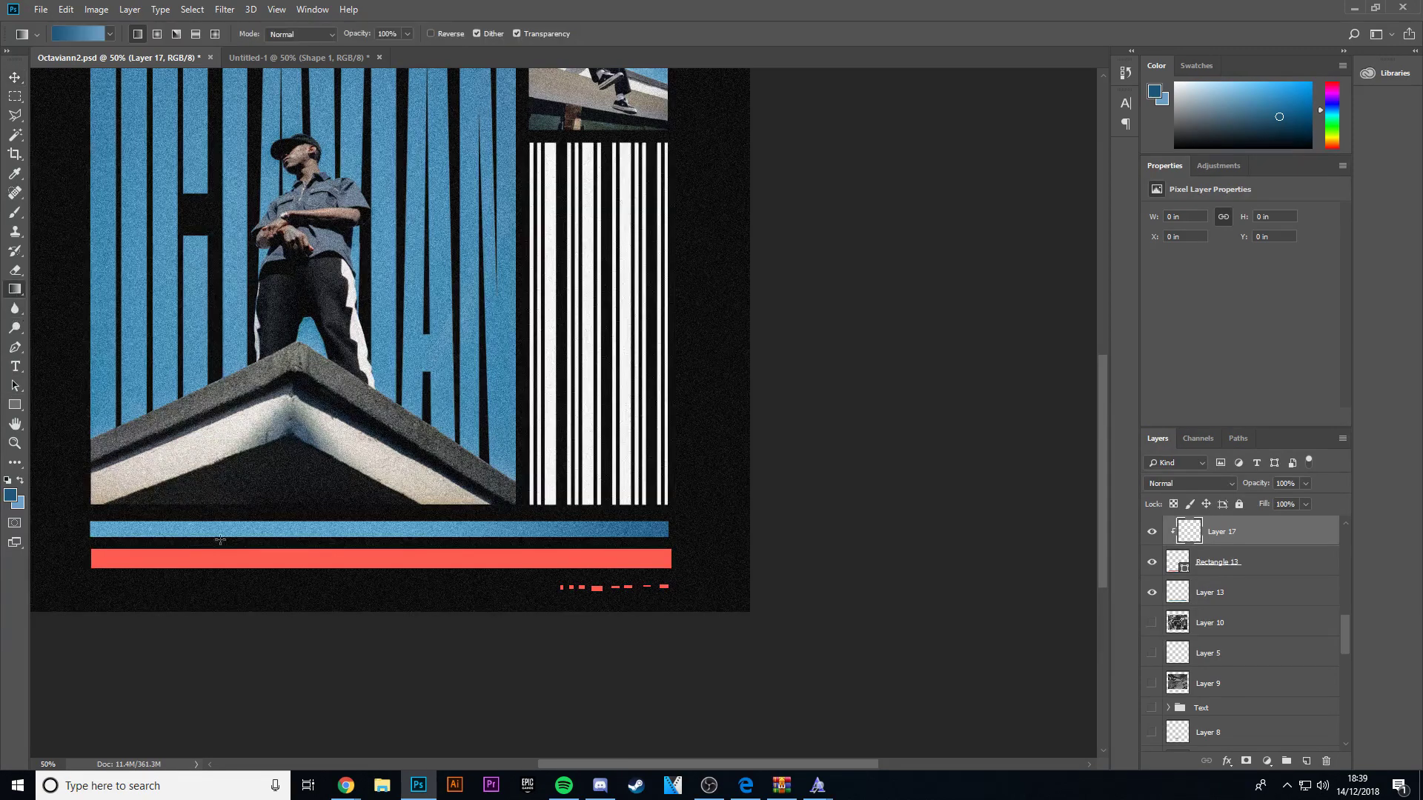
drag(163, 574, 704, 541)
key(ctrl+z)
drag(297, 560, 189, 559)
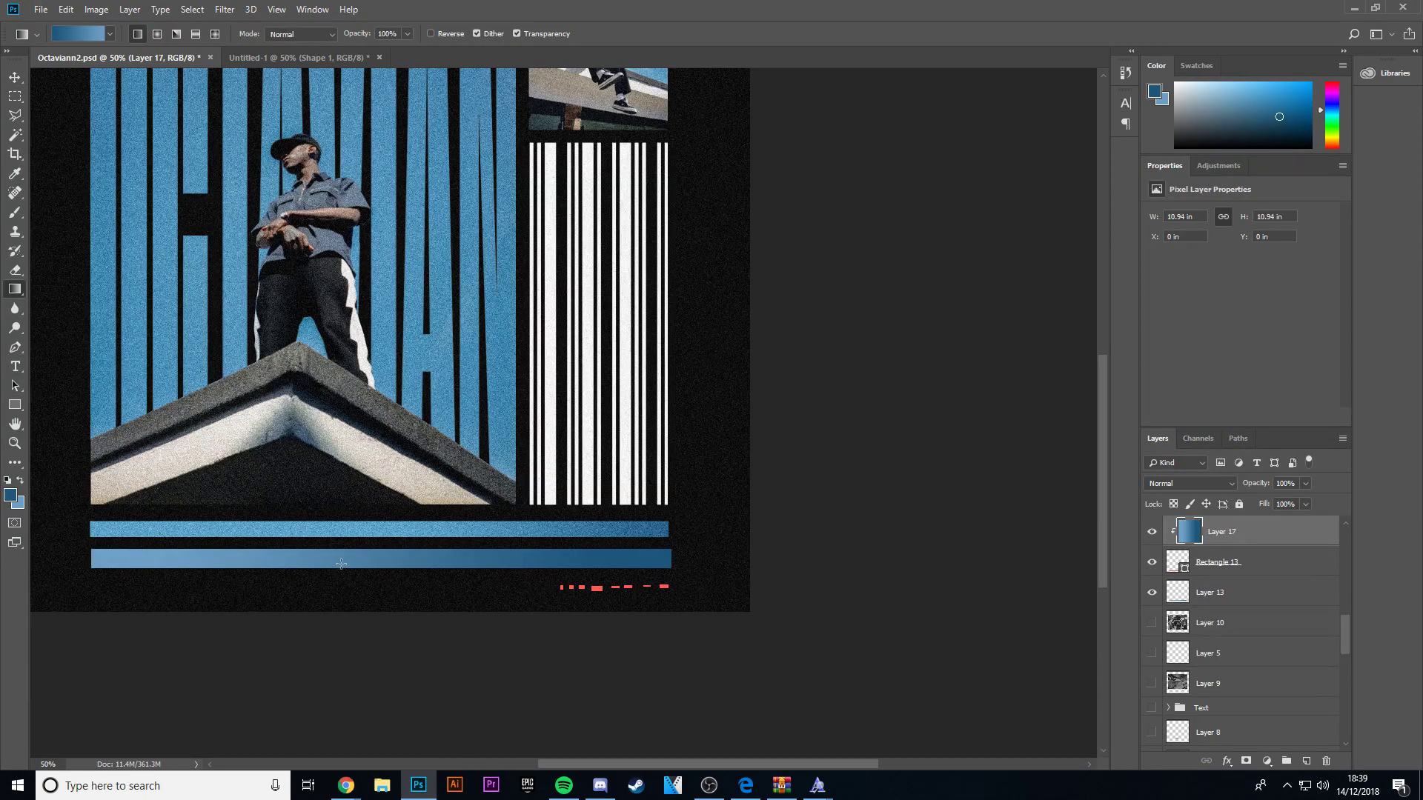
Apply Add Noise to the gradient bar and fit the whole cover in the window.
click(225, 9)
click(282, 25)
key(ctrl+minus)
key(ctrl+minus)
key(ctrl+minus)
key(ctrl+minus)
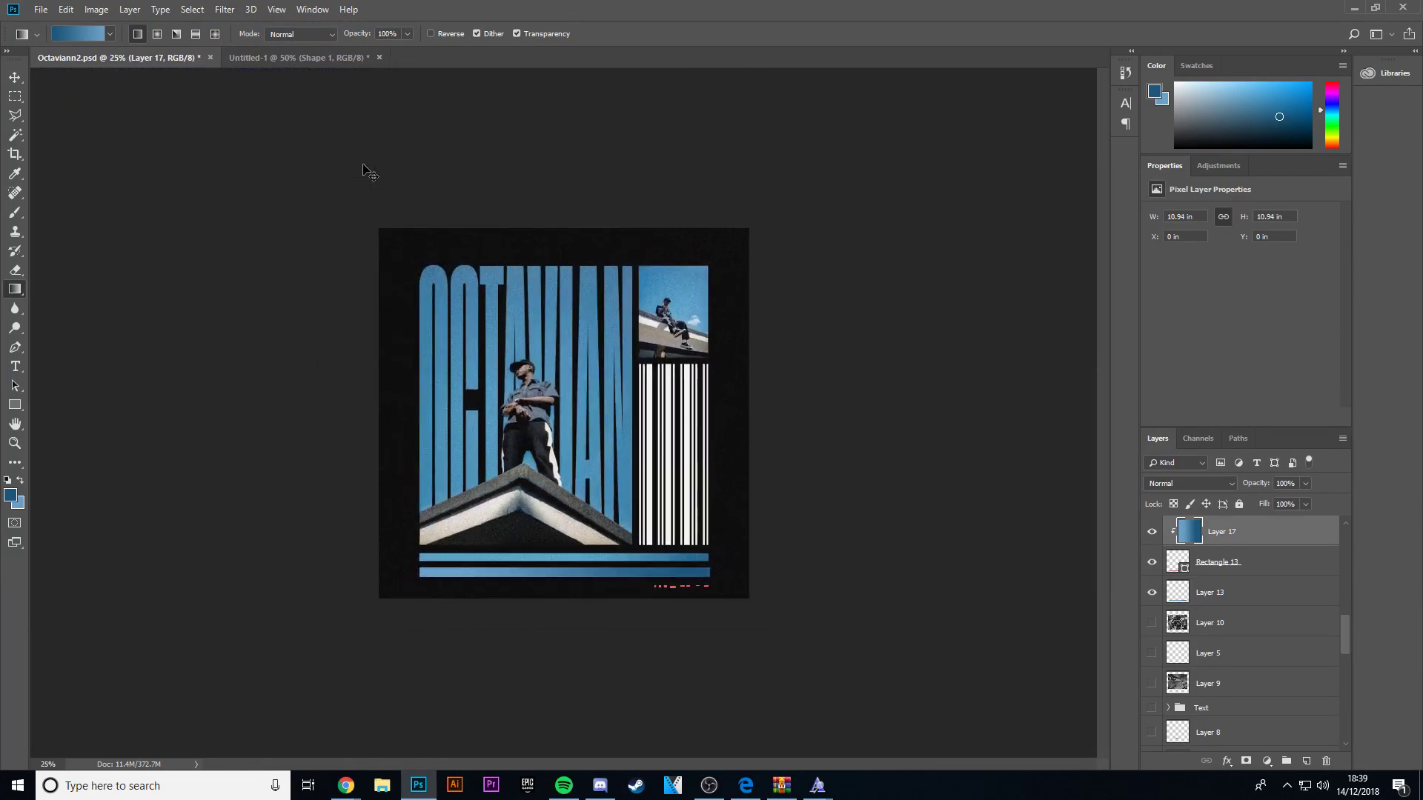
key(ctrl+0)
scroll(368, 172, up, 2)
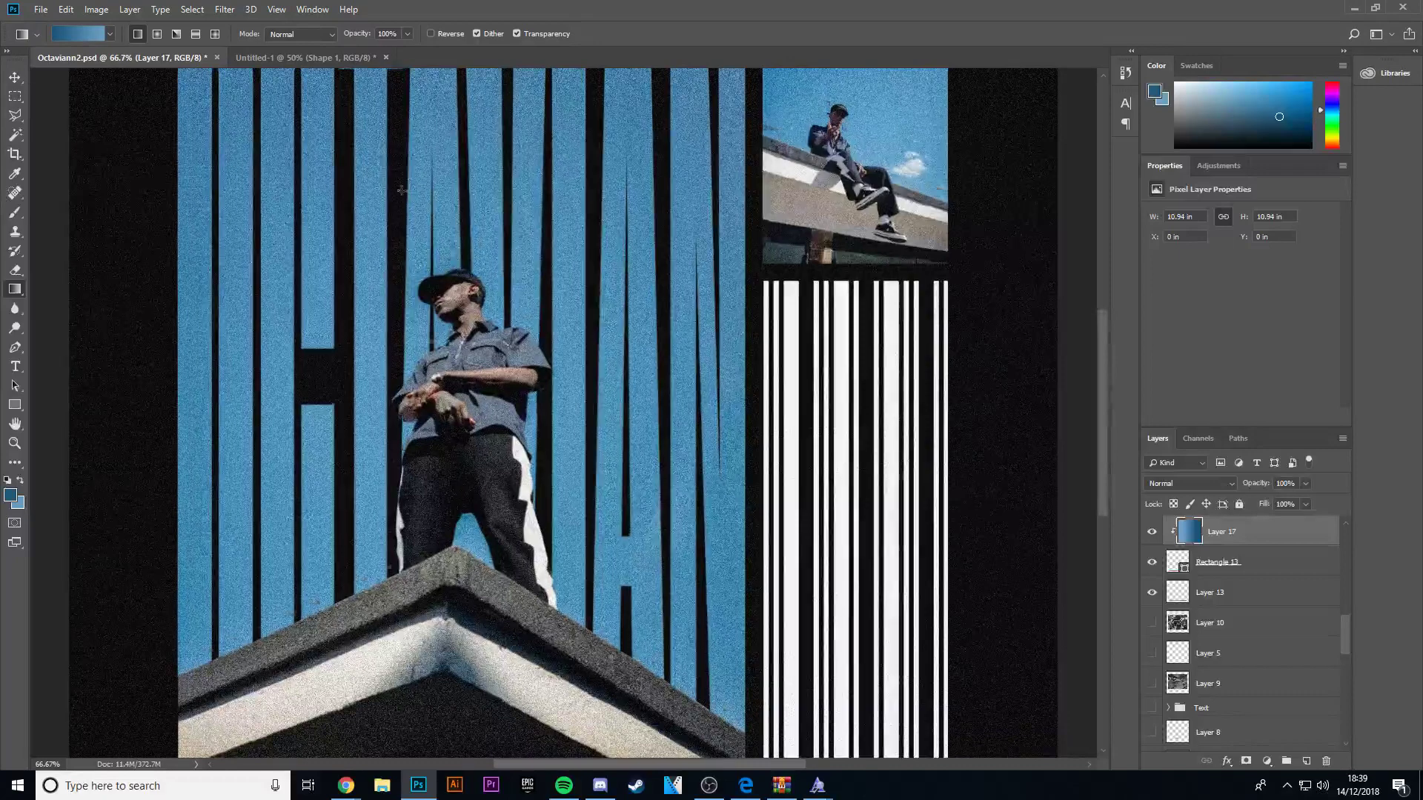
scroll(539, 182, down, 3)
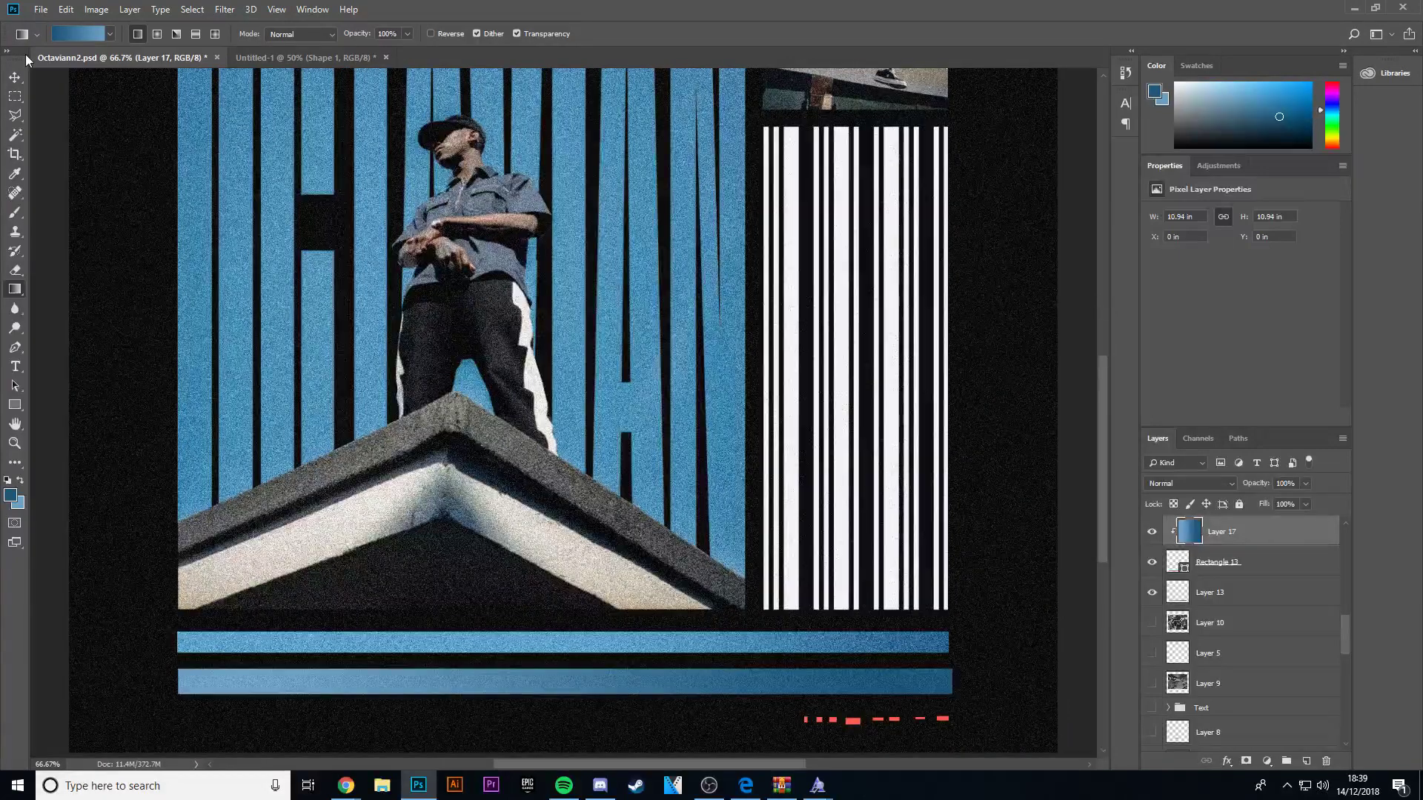
Delete the gradient layer, the lower red bar and the first few red dashes.
click(15, 77)
key(Delete)
key(Delete)
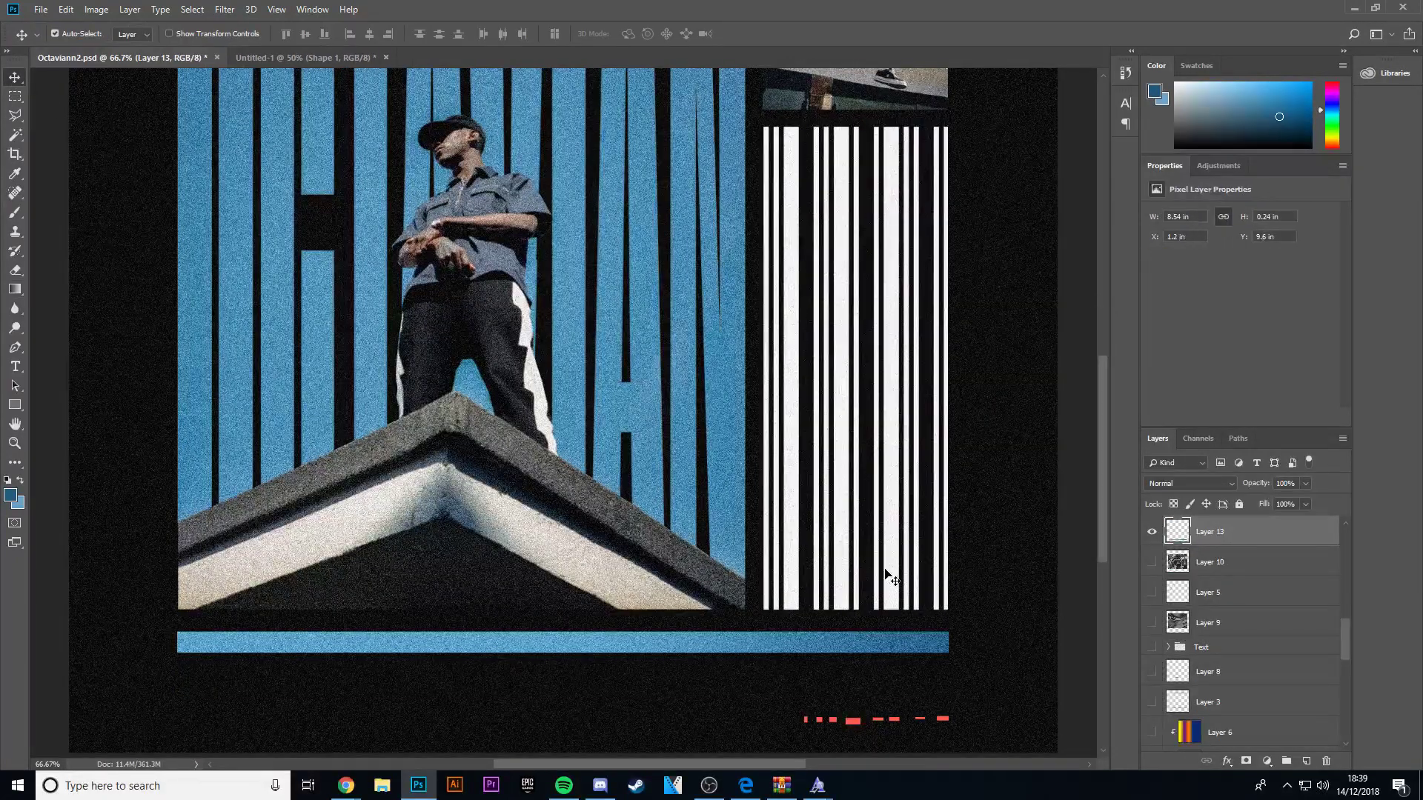
click(803, 724)
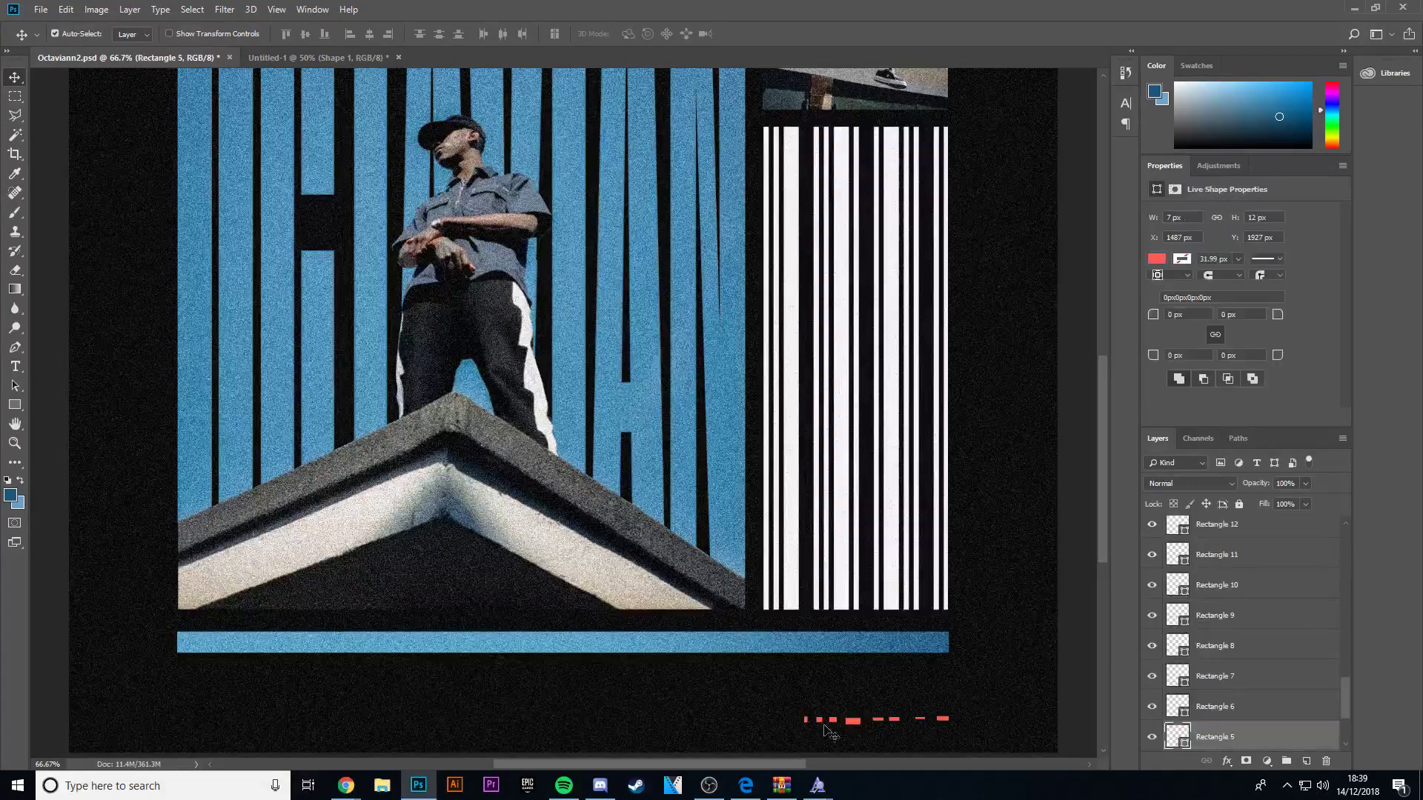
click(819, 720)
key(Delete)
click(834, 720)
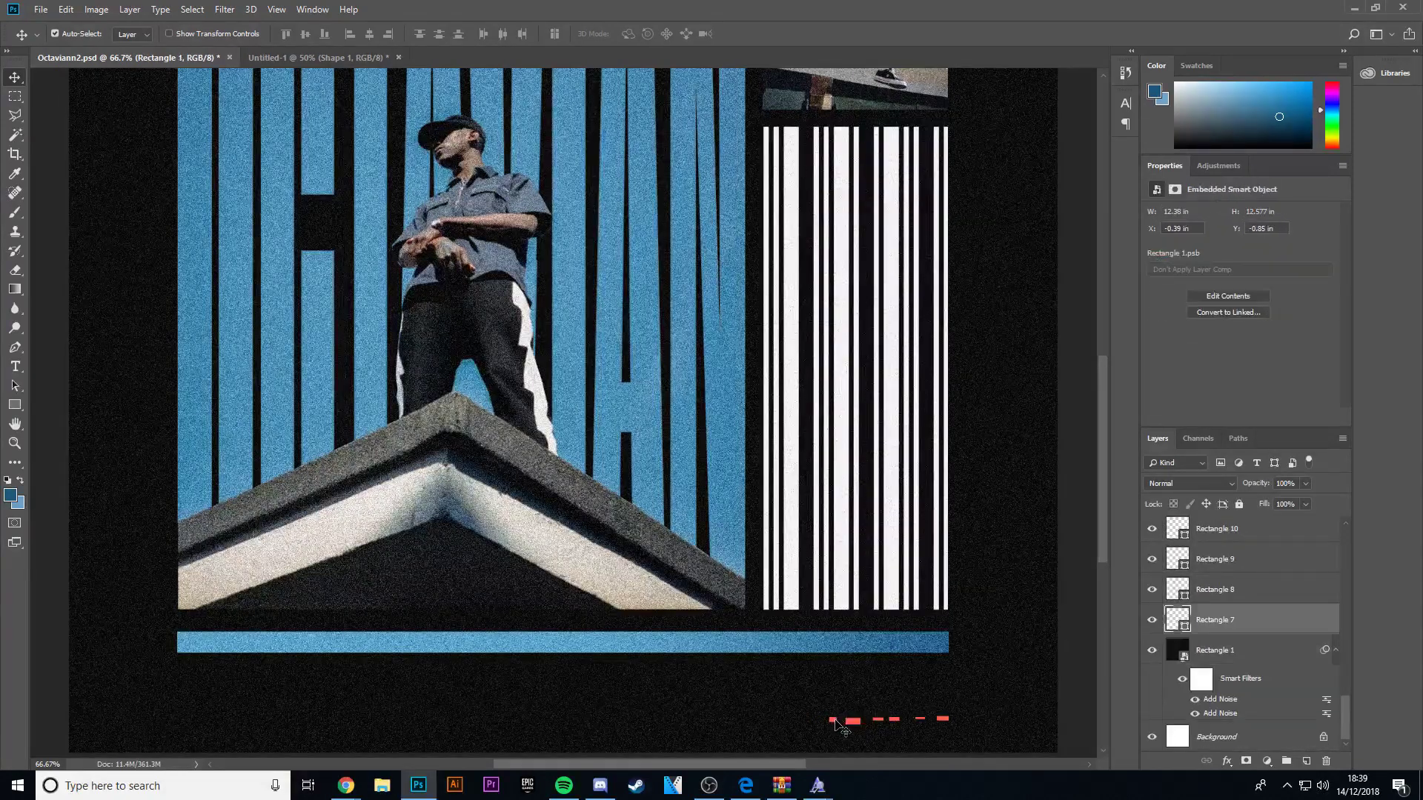
key(Delete)
click(859, 722)
key(Delete)
Delete the remaining red dashes and zoom out to view the whole cover.
click(879, 720)
key(Delete)
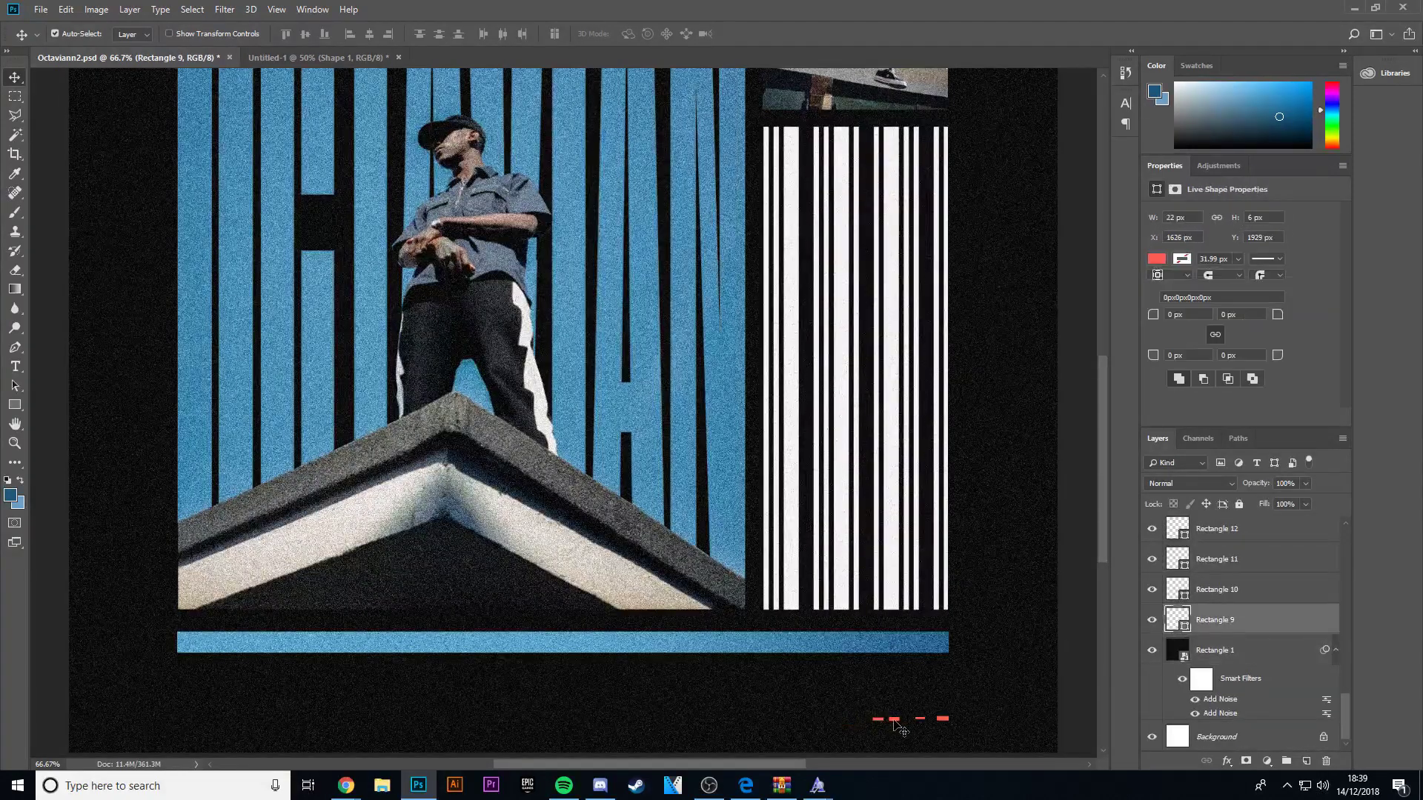
click(895, 720)
key(Delete)
click(920, 719)
key(Delete)
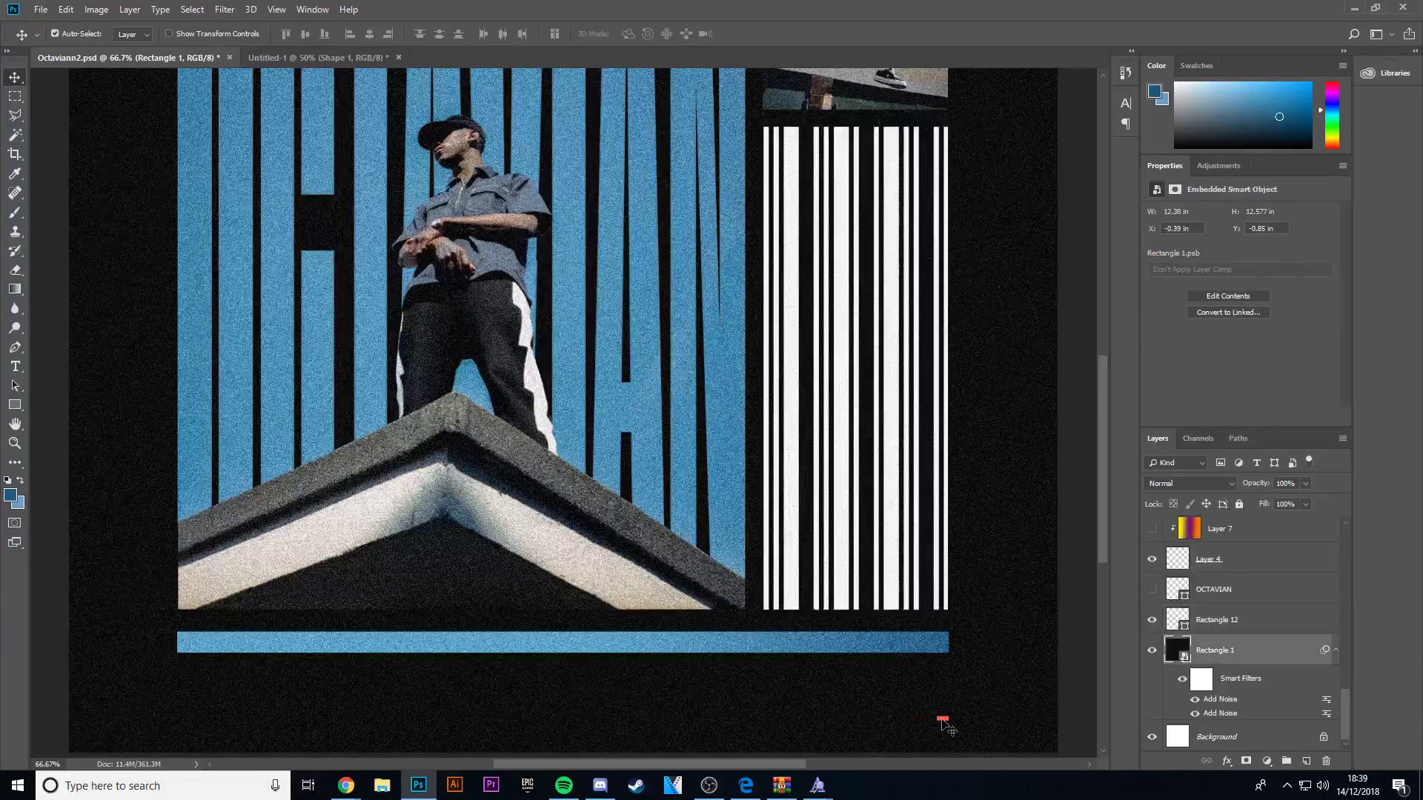
click(943, 719)
key(Delete)
key(ctrl+minus)
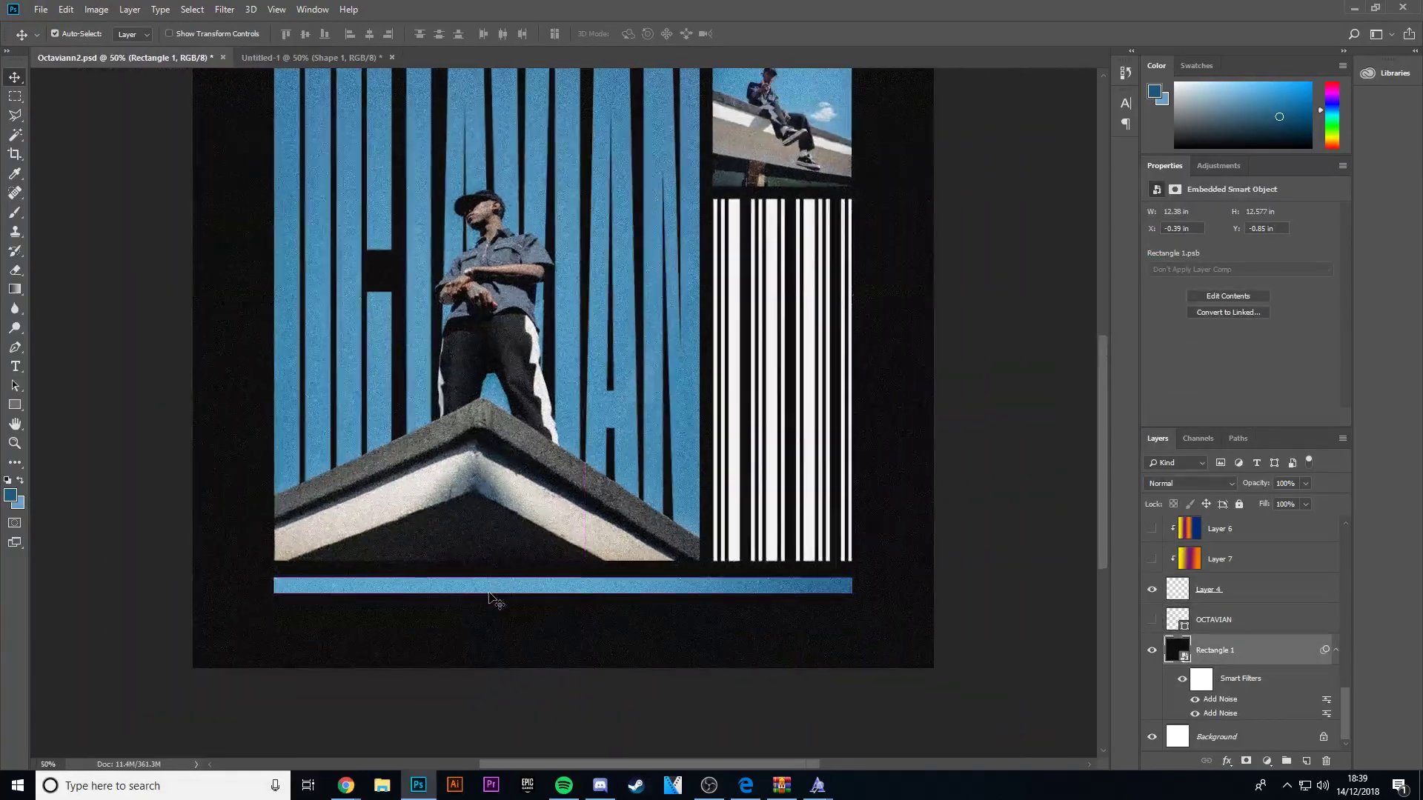
scroll(222, 652, up, 2)
key(ctrl+minus)
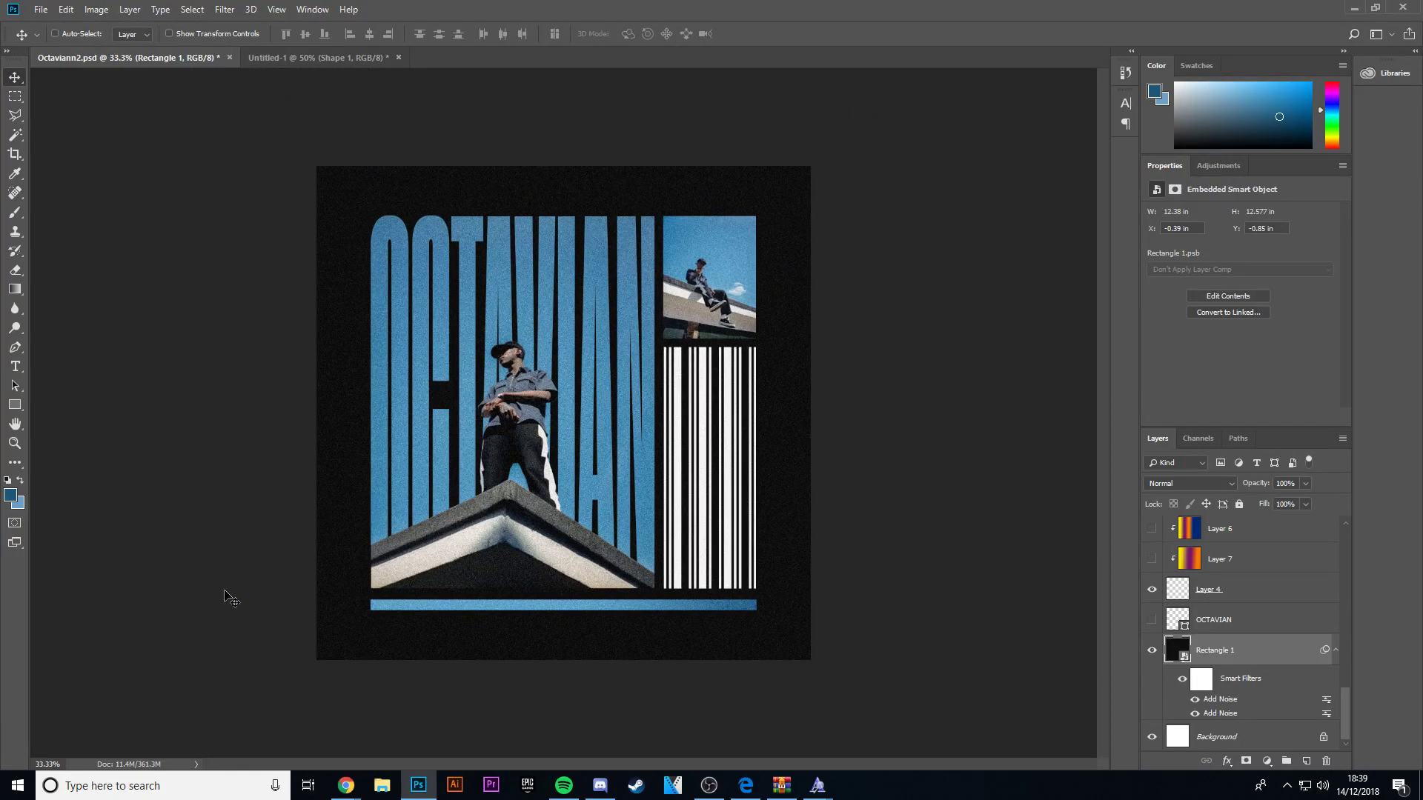
Turn on rulers and drag guides to the letter tops, photo bottom, and vertical and horizontal centres.
key(ctrl+r)
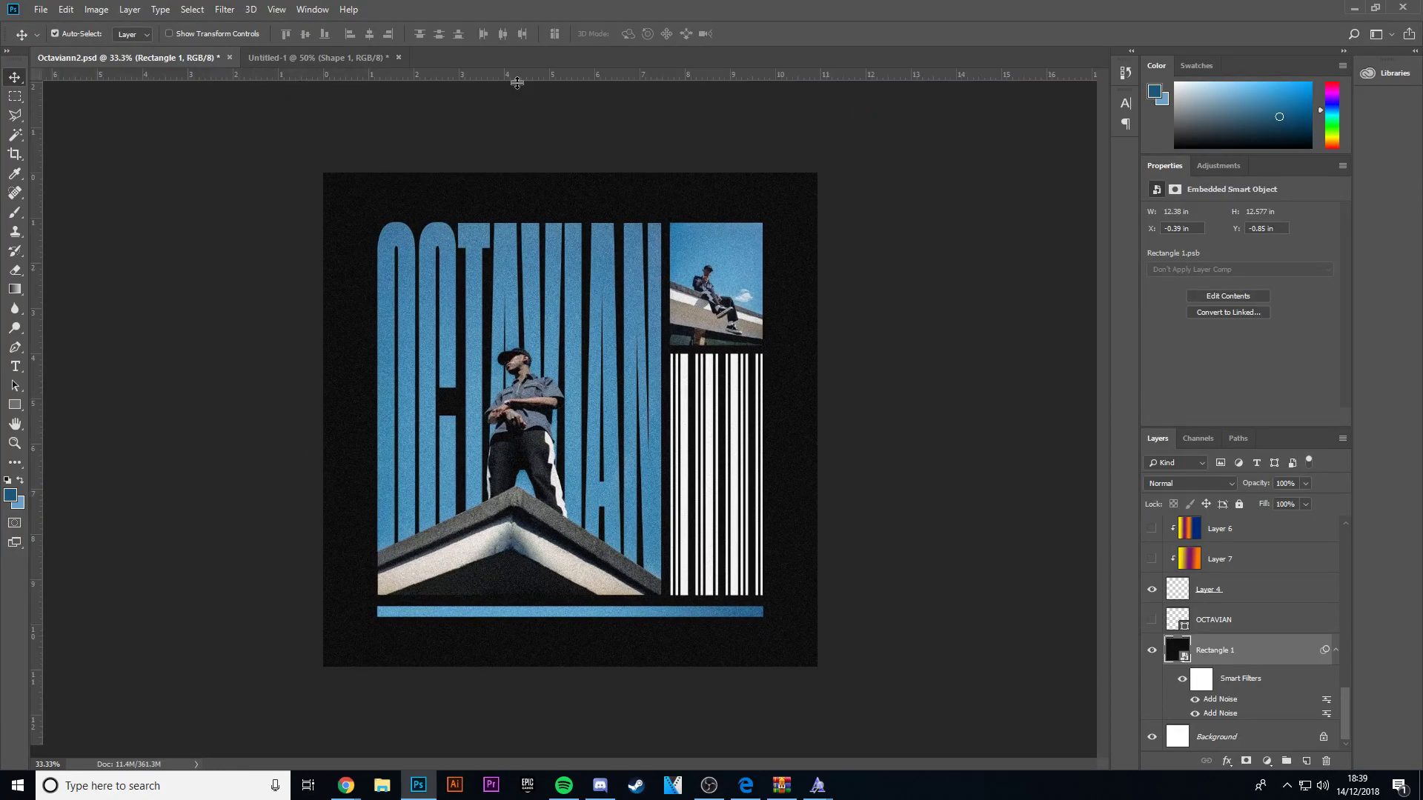
drag(517, 83, 519, 223)
drag(483, 75, 538, 616)
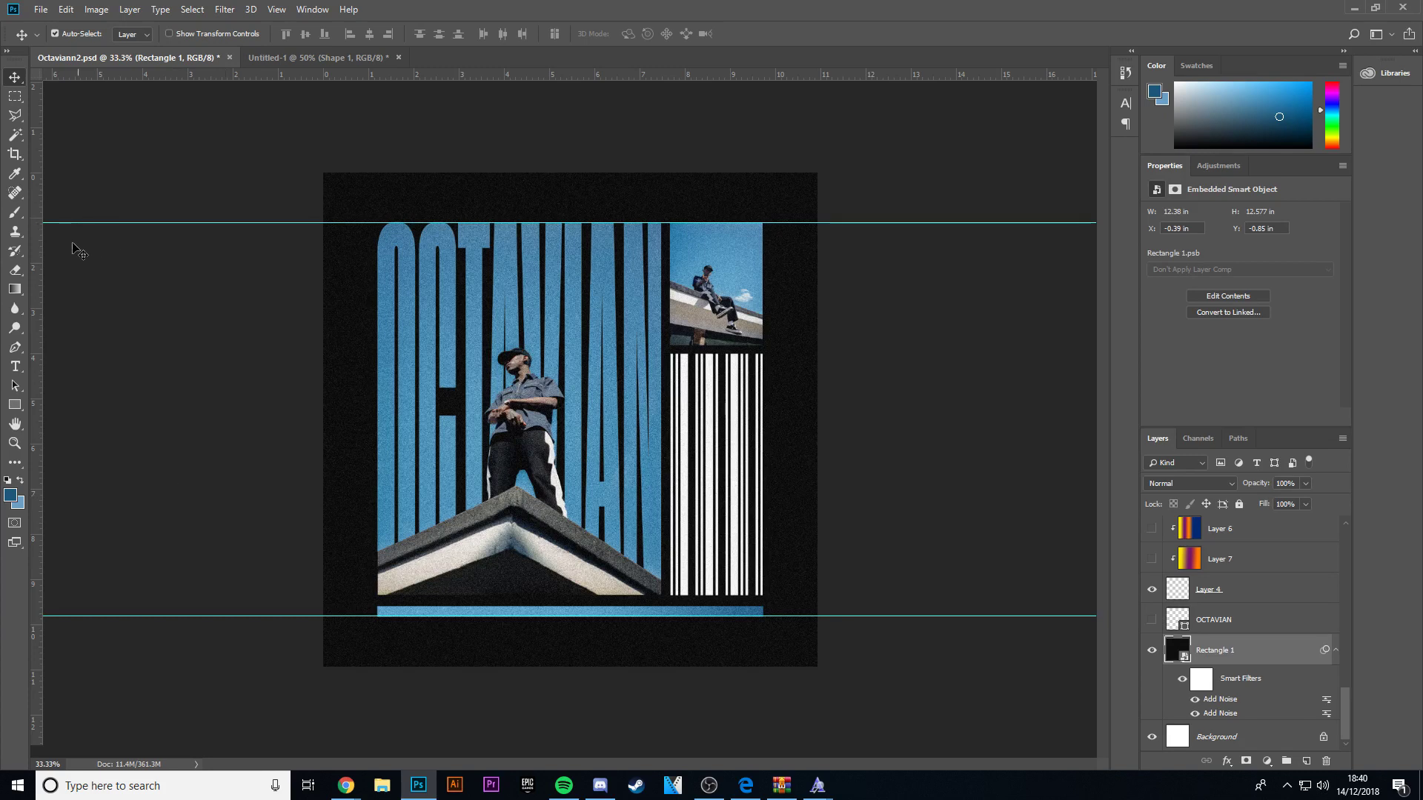
drag(45, 265, 175, 260)
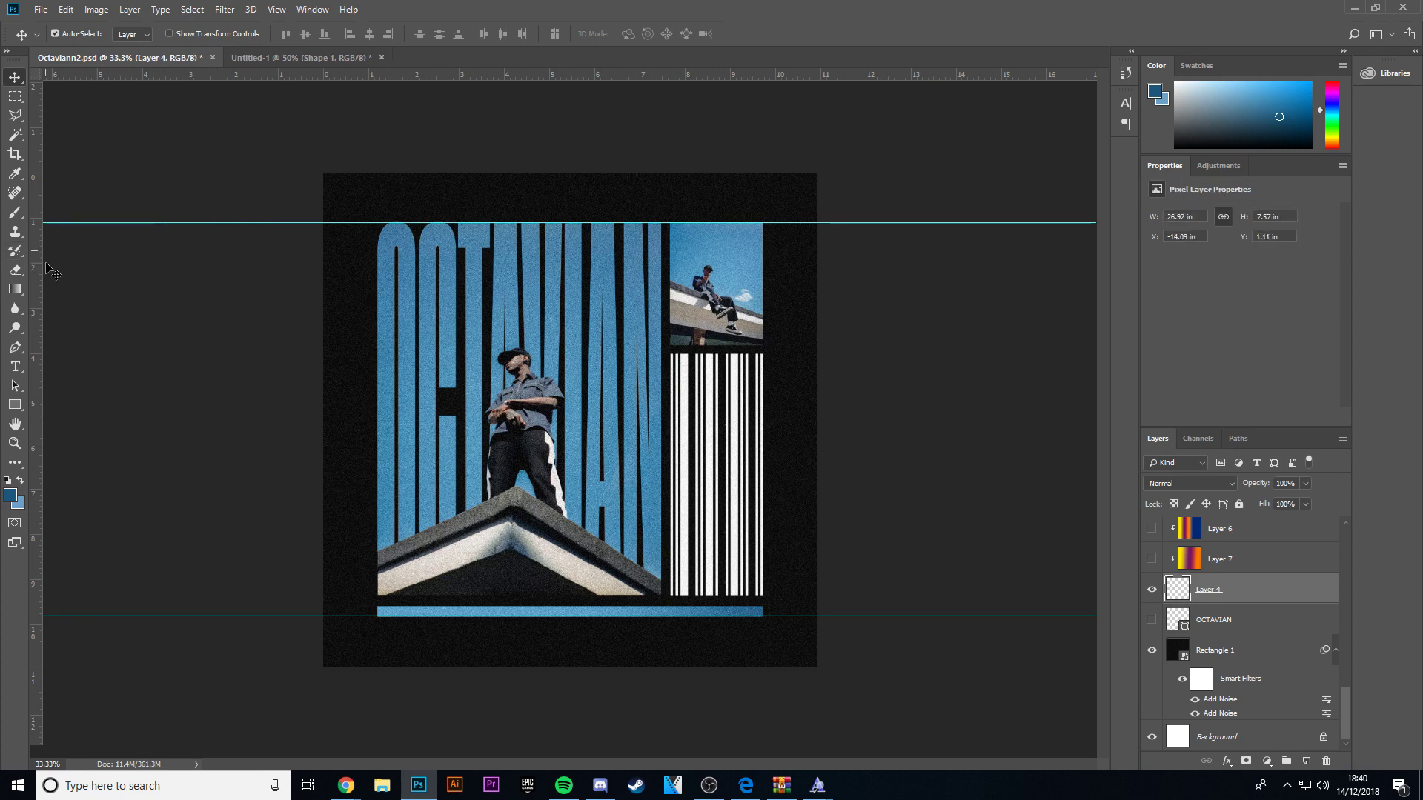
drag(38, 268, 568, 292)
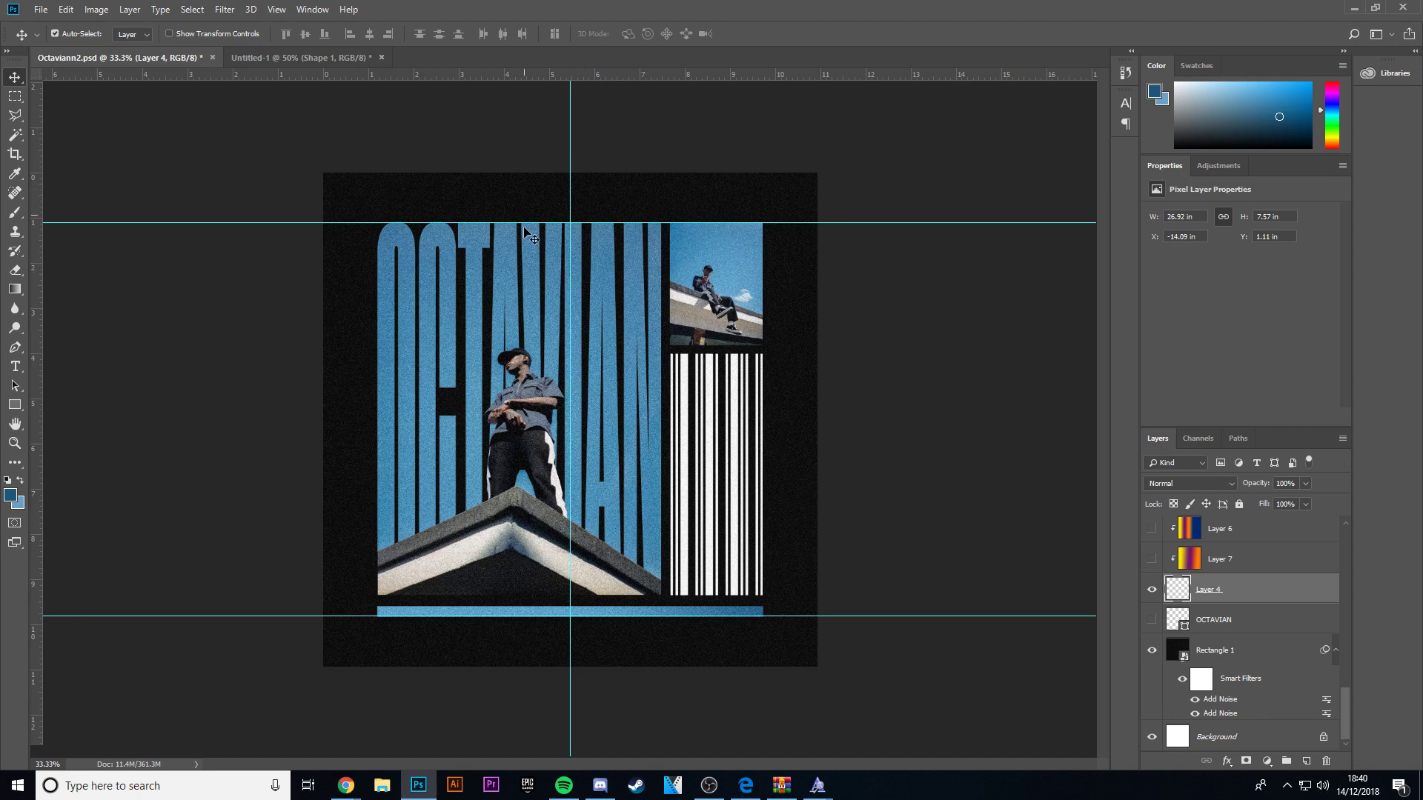
drag(589, 74, 589, 421)
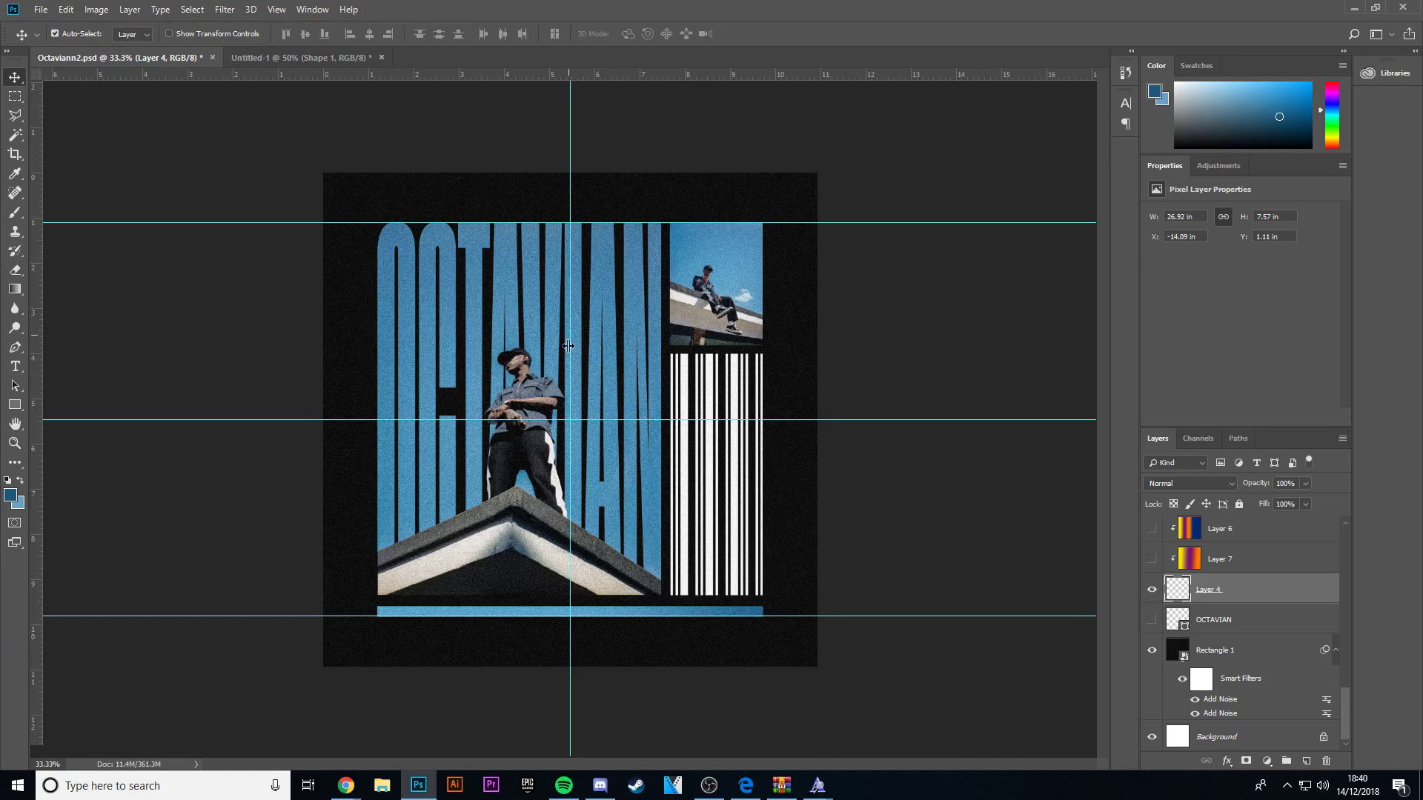